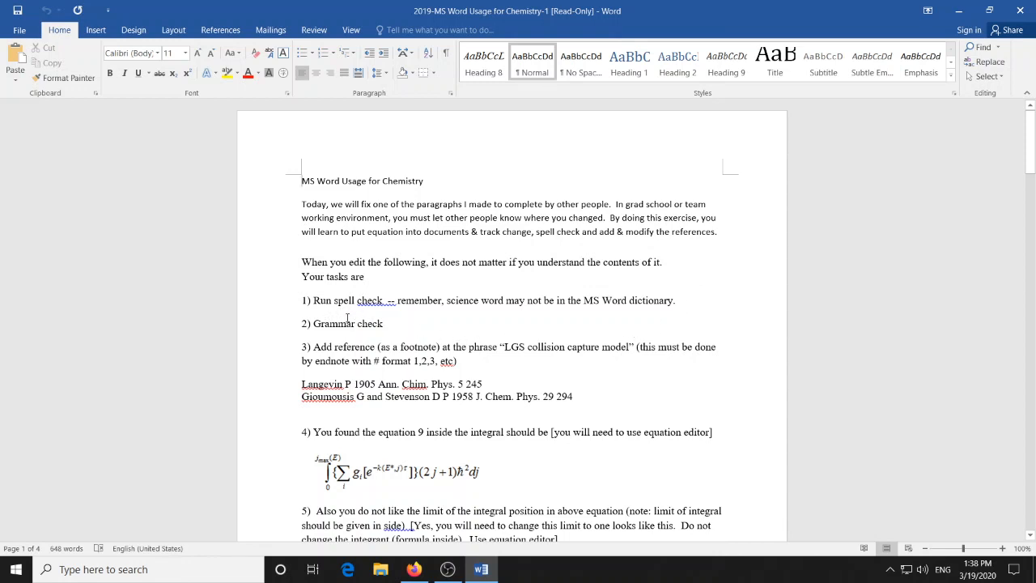
left_click_drag(314, 301, 453, 310)
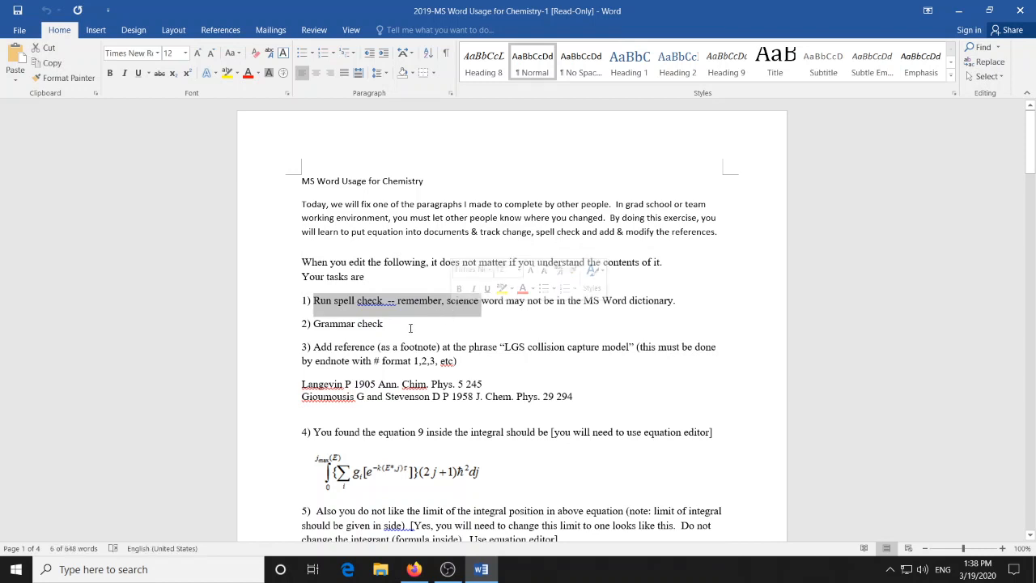
left_click_drag(383, 324, 314, 324)
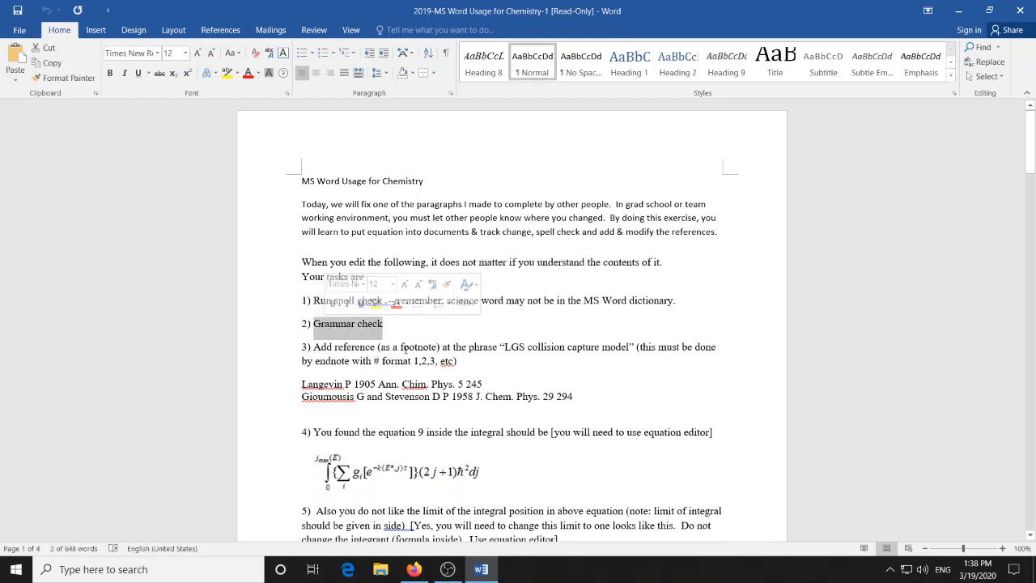
left_click(430, 331)
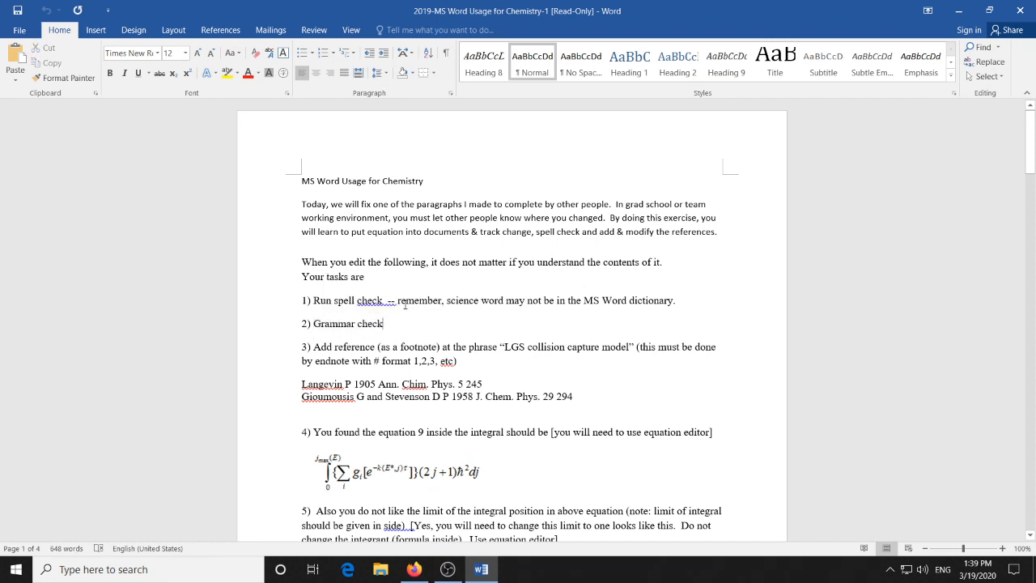
left_click_drag(677, 300, 398, 301)
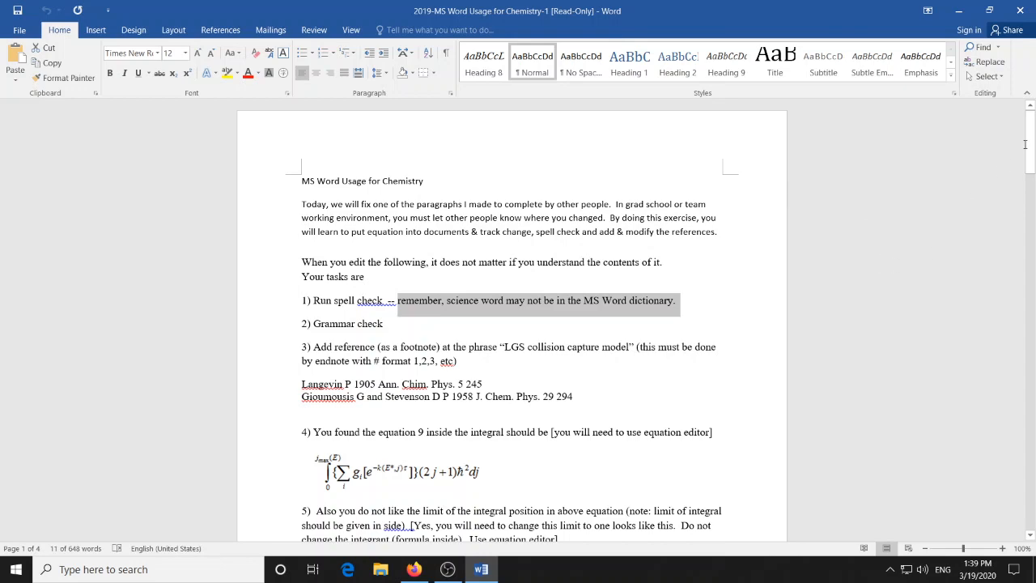
- Start the spelling and grammar check at the paragraph beginning "By using the relation", ignoring all instances of "eq" and "unimolecular"
left_click_drag(1028, 145, 1033, 345)
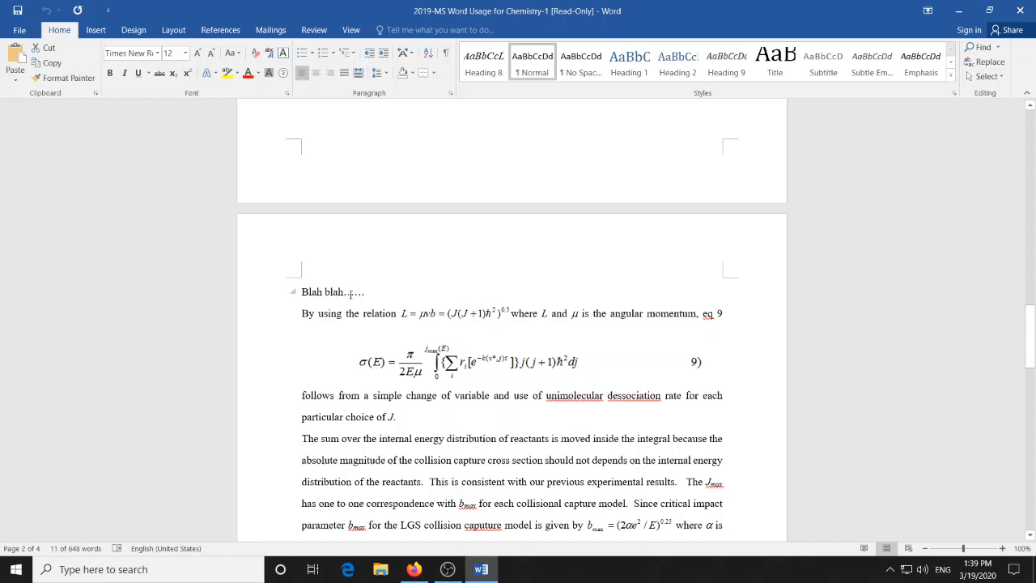
triple_click(312, 294)
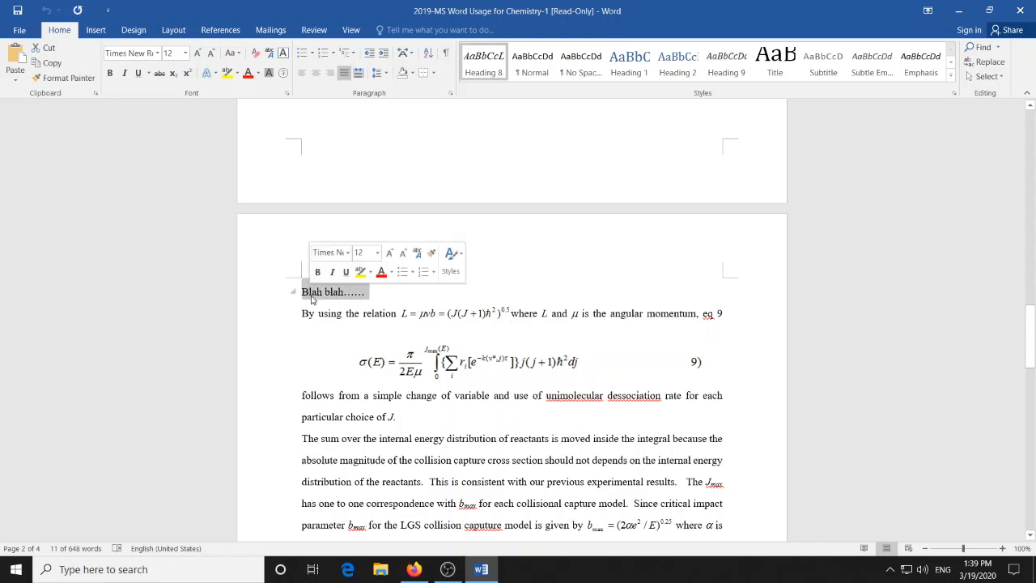
left_click(304, 313)
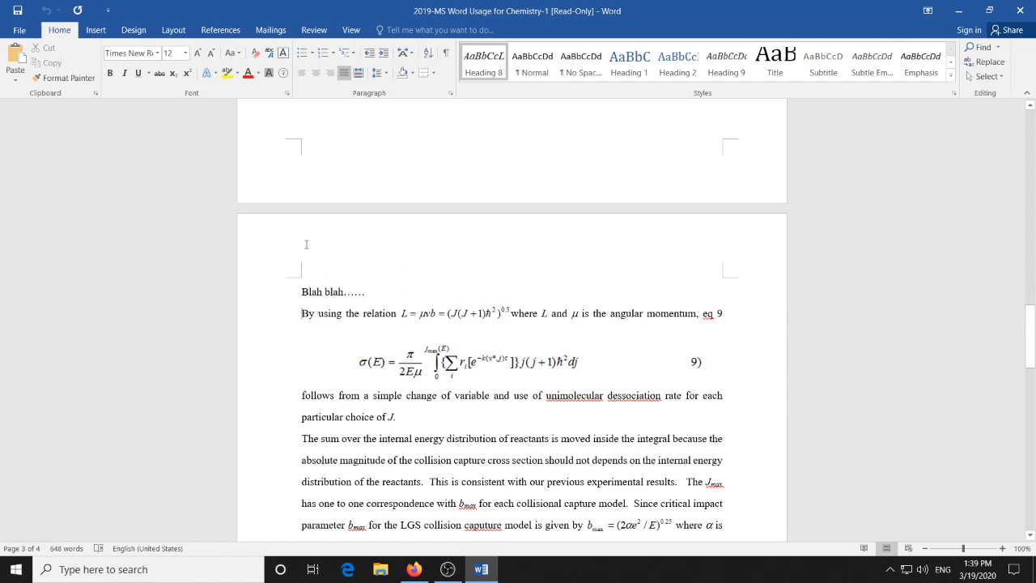
left_click(314, 30)
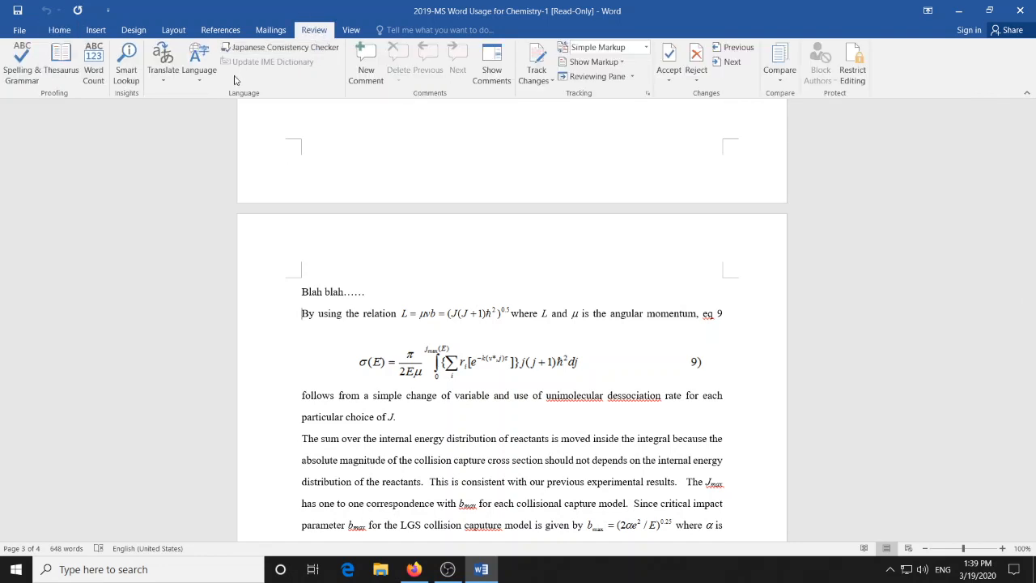
left_click(21, 60)
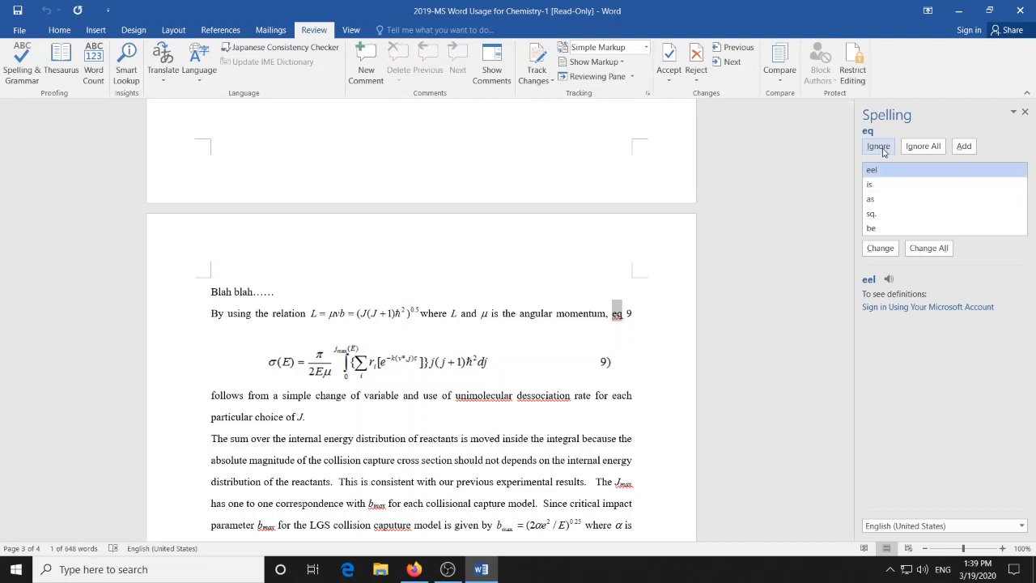
left_click(924, 147)
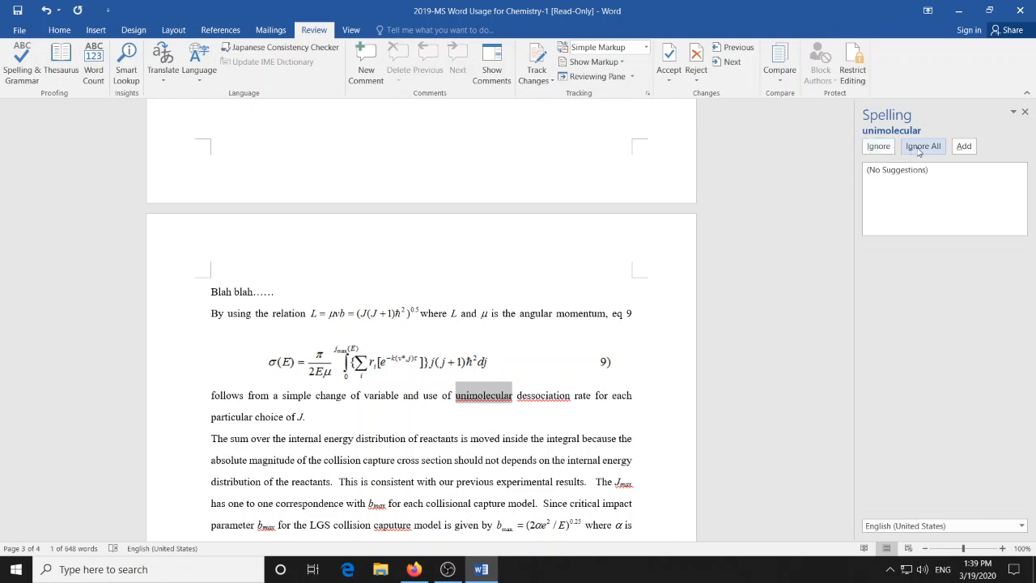
left_click(920, 148)
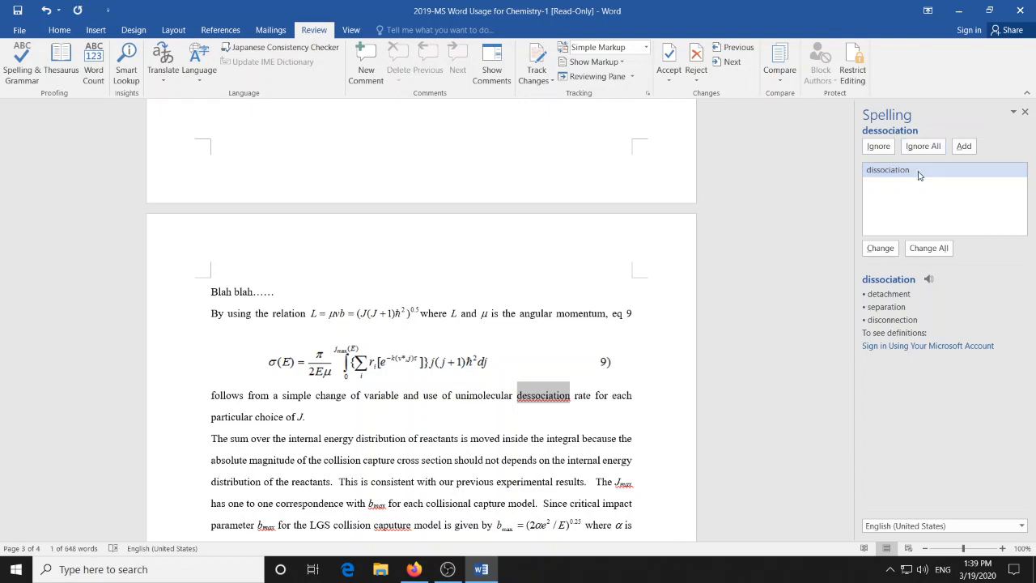
- Correct "dessociation" to "dissociation" and "caputure" to "capture", ignoring all instances of "Jmax" and "bmax"
left_click(880, 248)
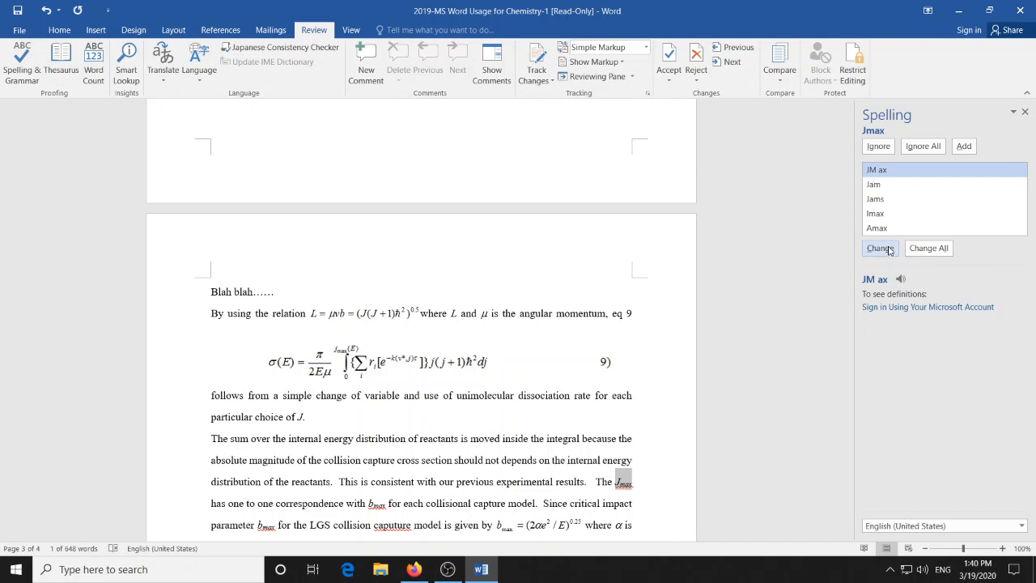
left_click(924, 146)
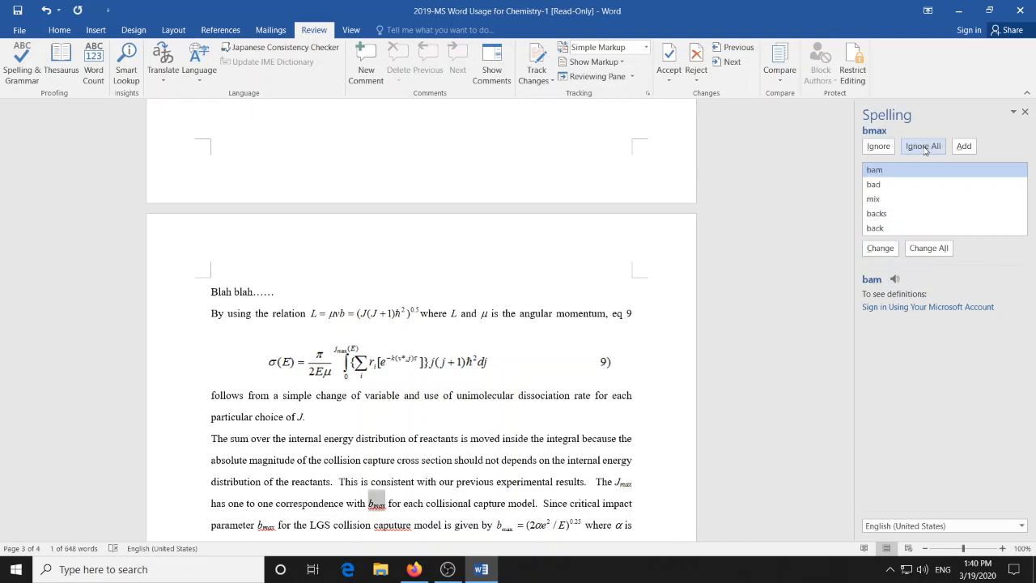
left_click(923, 147)
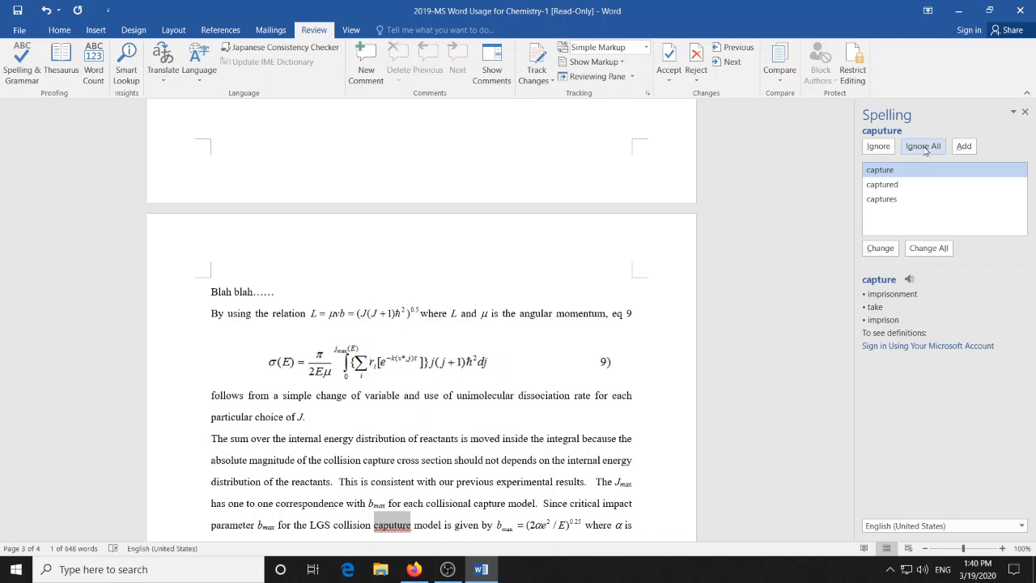
left_click(889, 253)
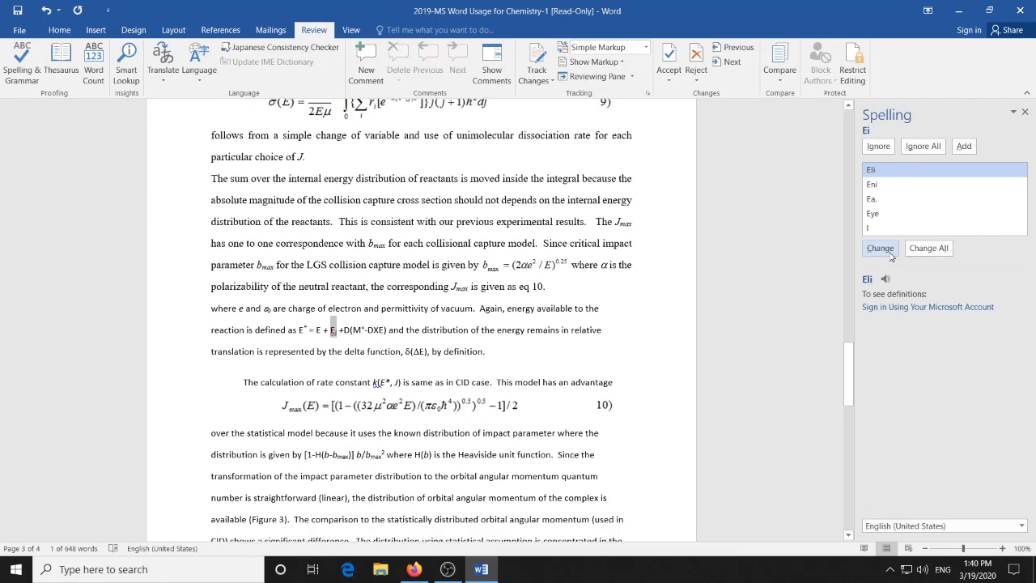
- Ignore all instances of "Ei", the "k(" spacing flag and the repeated word "blah", and close the checker
left_click(916, 148)
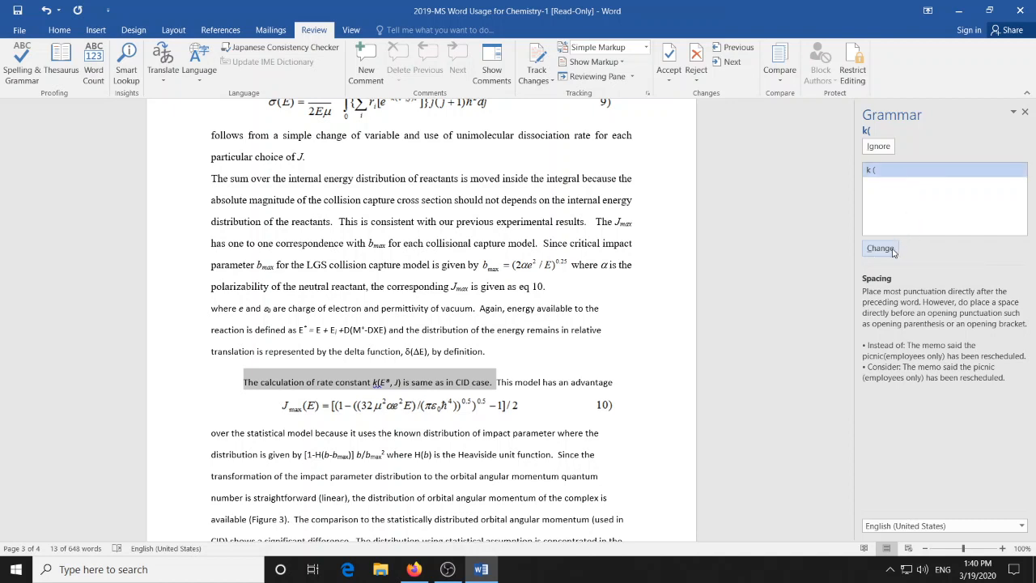
left_click(878, 146)
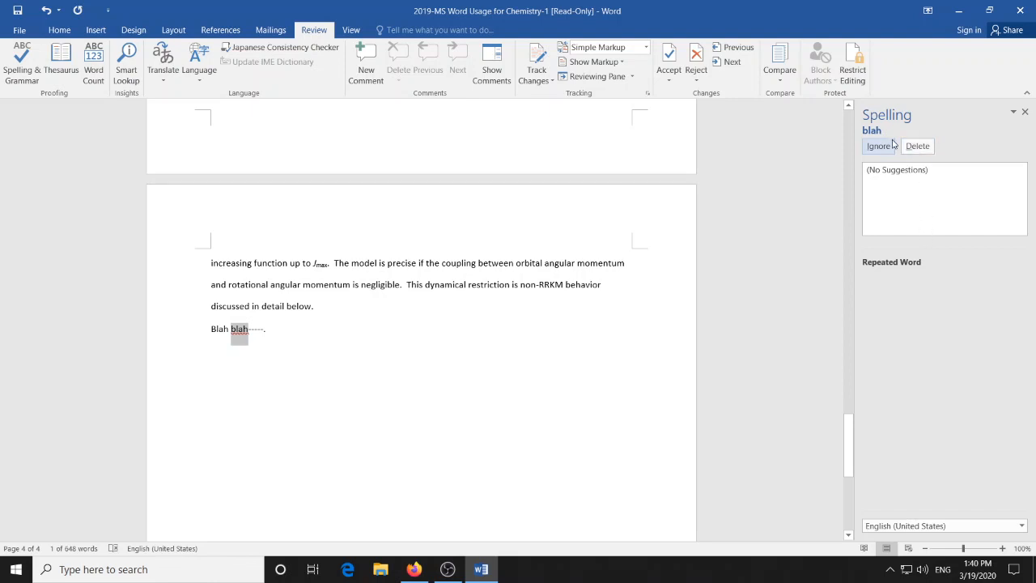
left_click(882, 149)
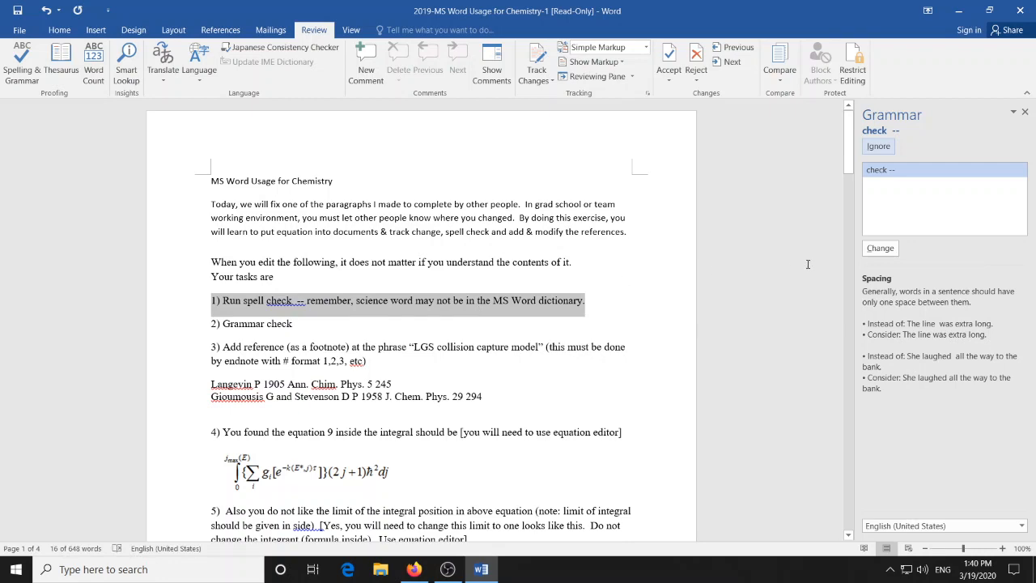
left_click(1022, 113)
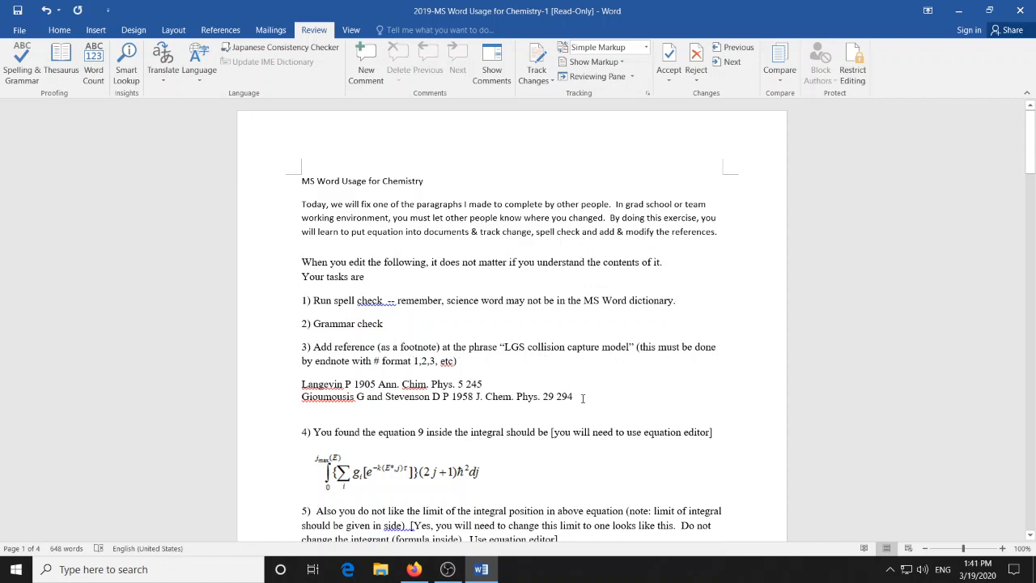
- Find the phrase "LGS collision capture model" in the body paragraph on page 3 and place the cursor right after it
left_click_drag(583, 398, 302, 383)
key("ctrl+c")
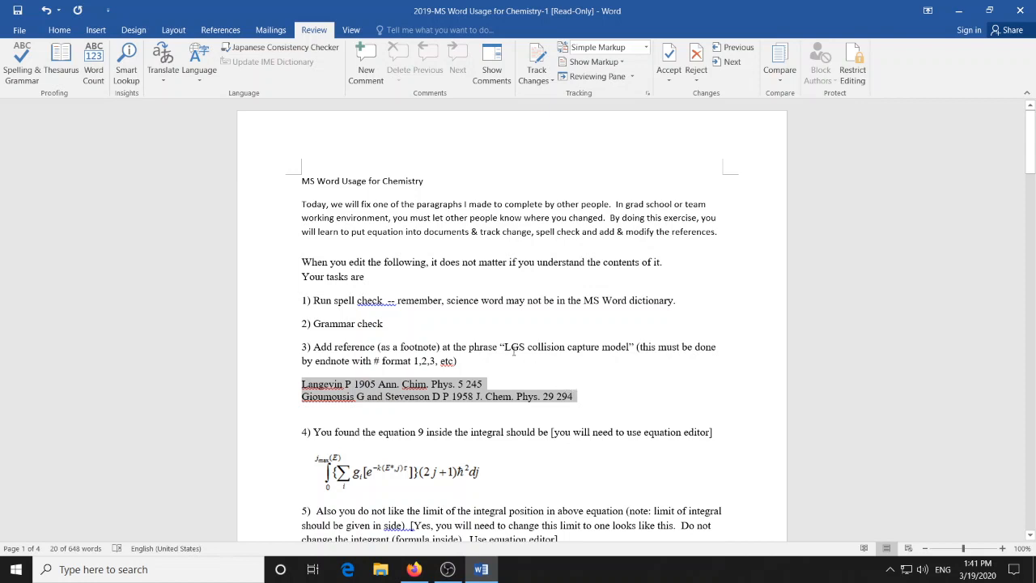
left_click_drag(505, 348, 630, 349)
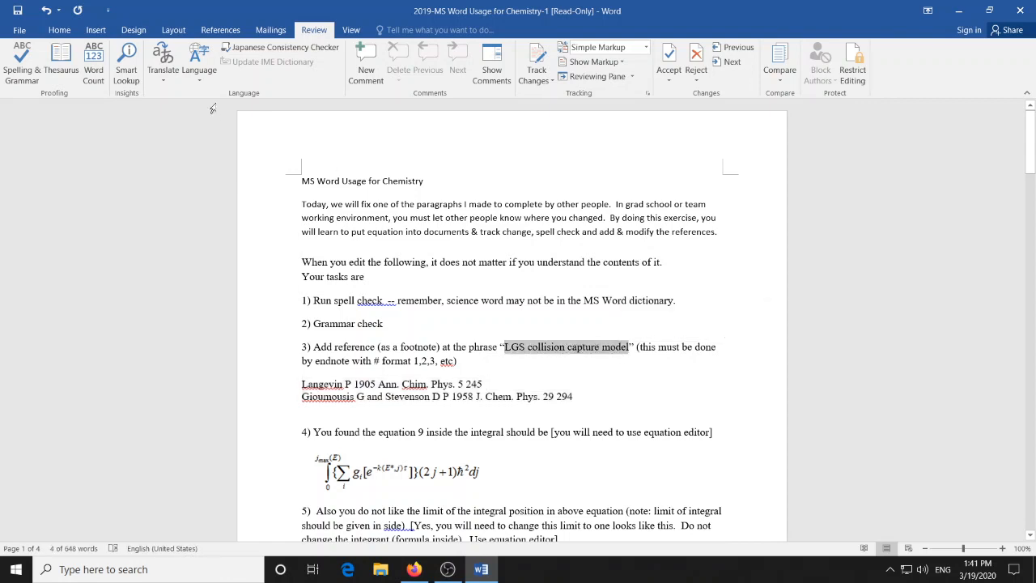
left_click(60, 31)
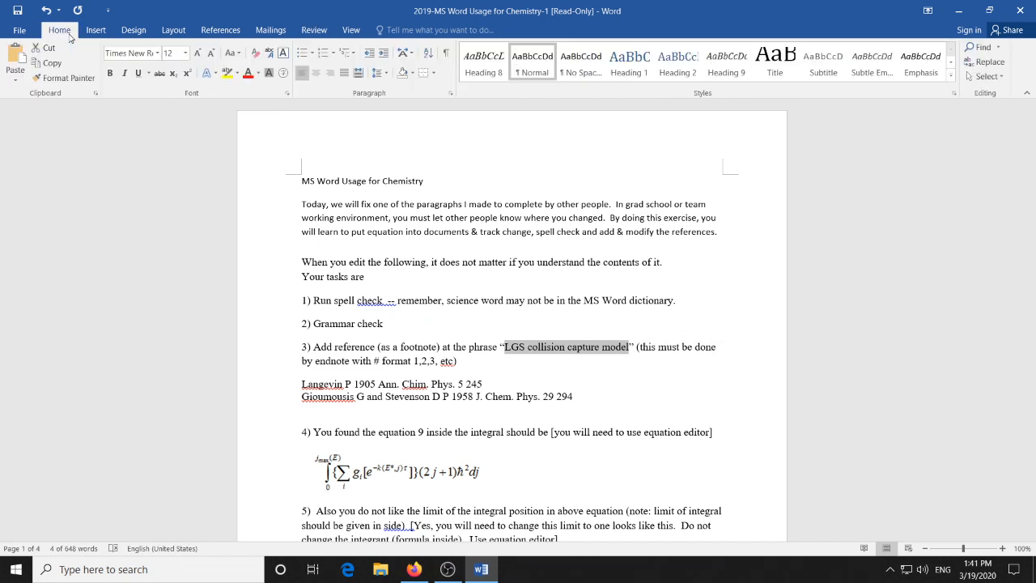
left_click(980, 47)
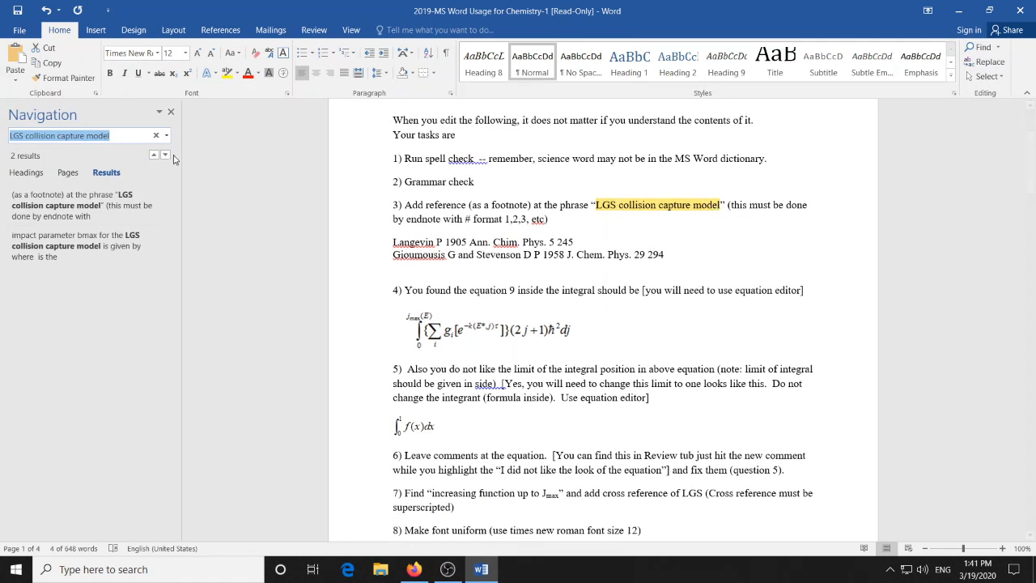
left_click(123, 246)
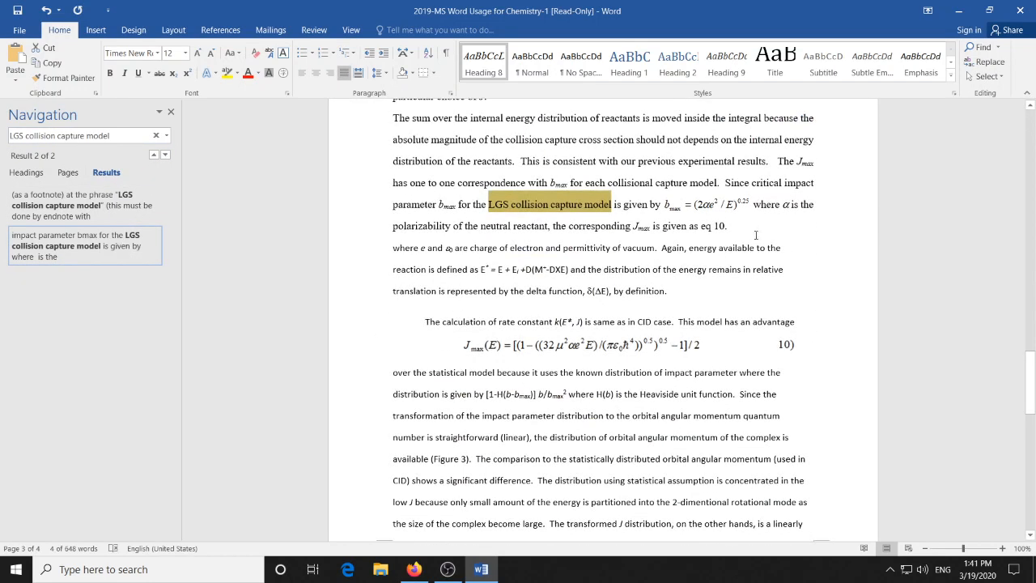
left_click(615, 205)
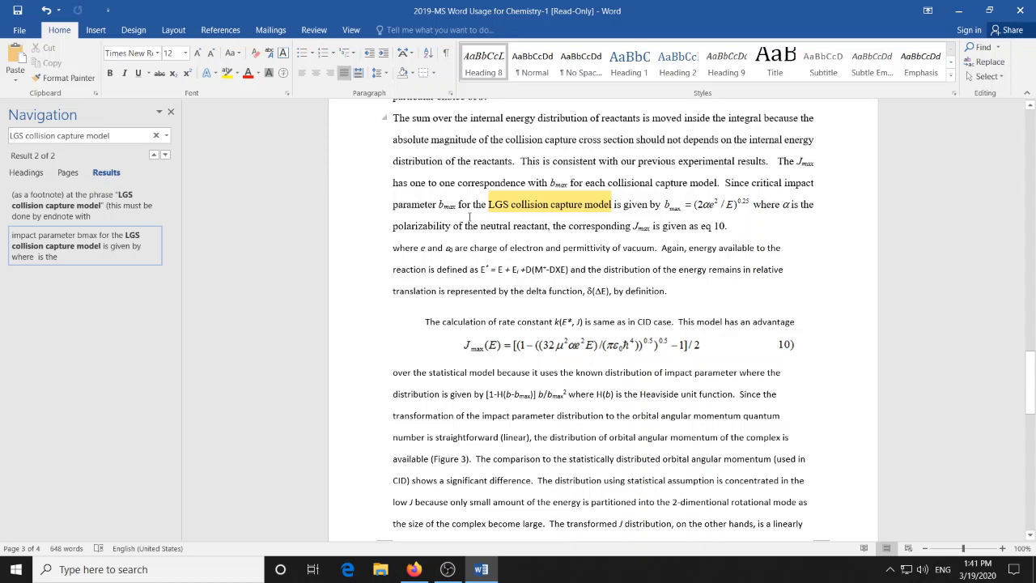
scroll(575, 422, "down", 1)
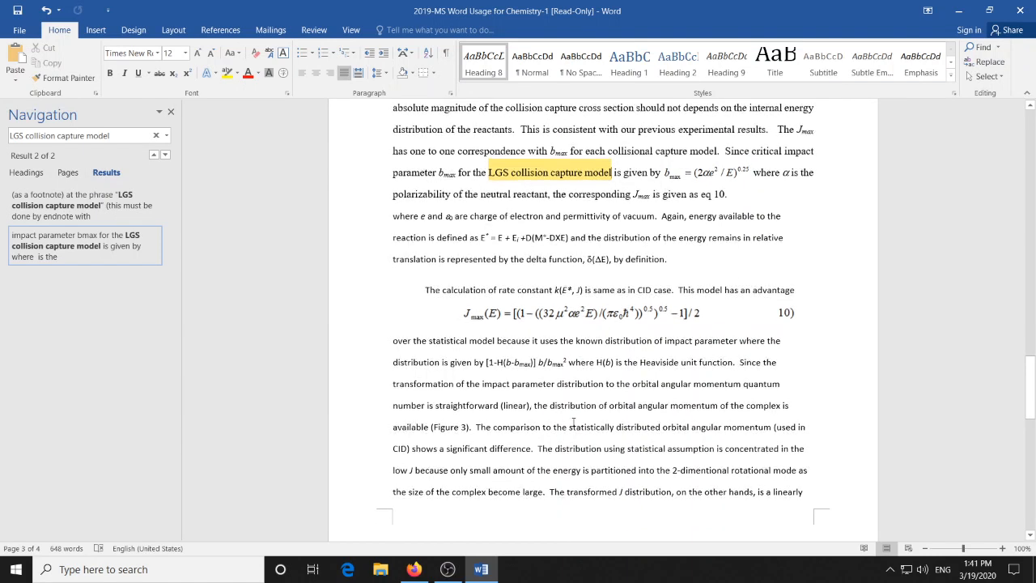
scroll(462, 450, "down", 8)
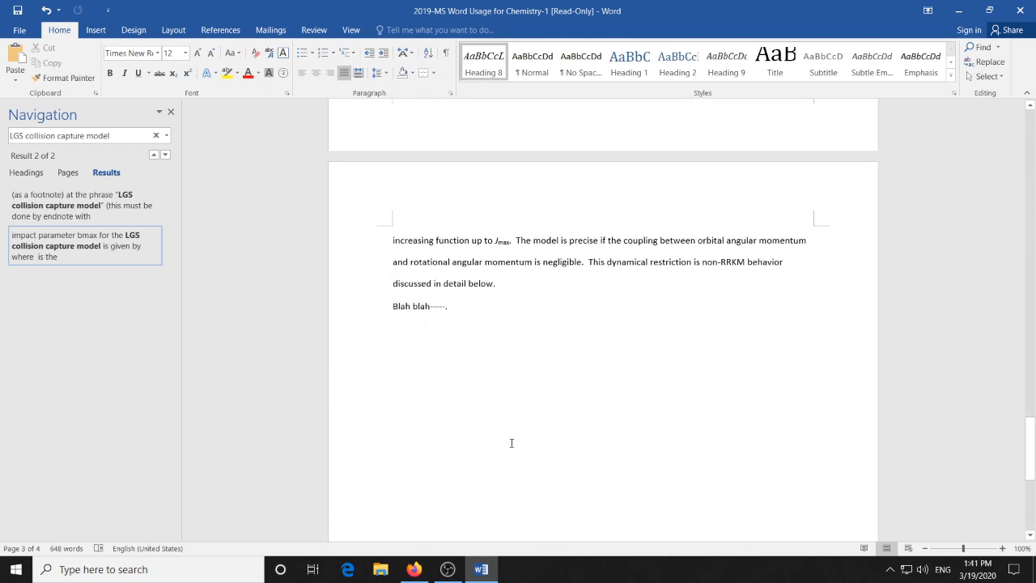
scroll(518, 441, "up", 3)
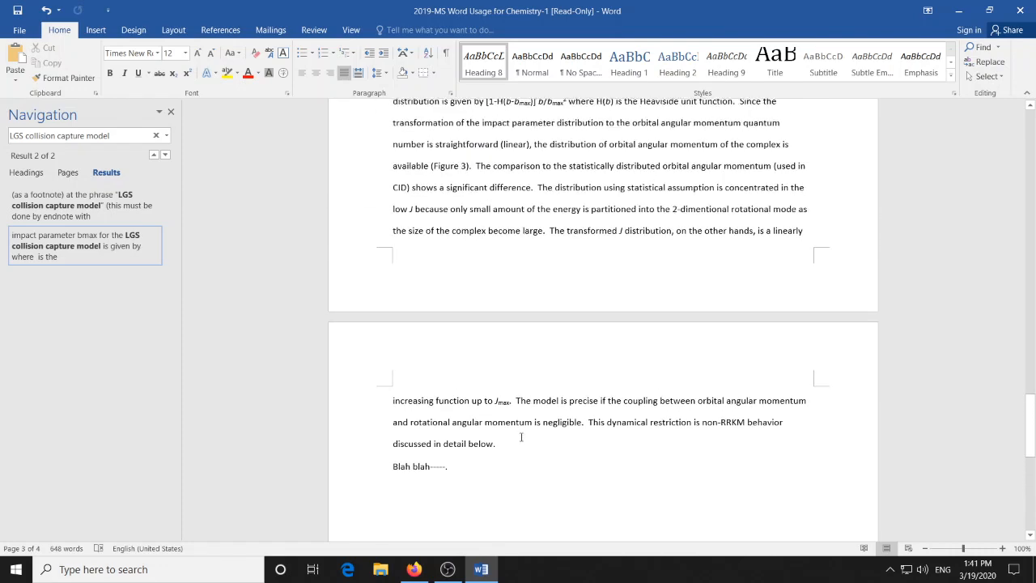
scroll(522, 437, "up", 4)
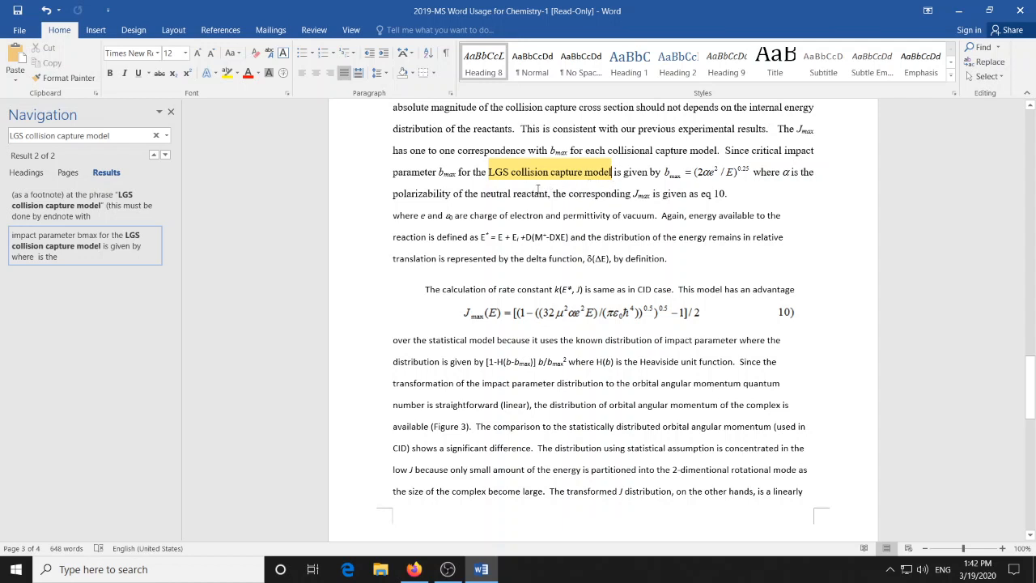
- Set the footnote number format to 1, 2, 3, … and apply it to the whole document
left_click(216, 33)
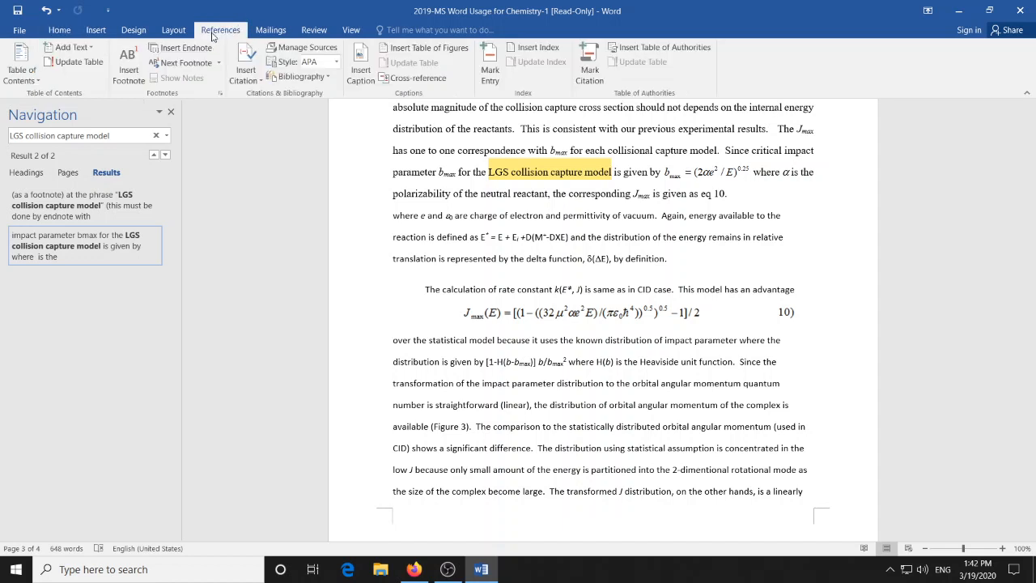
left_click(220, 95)
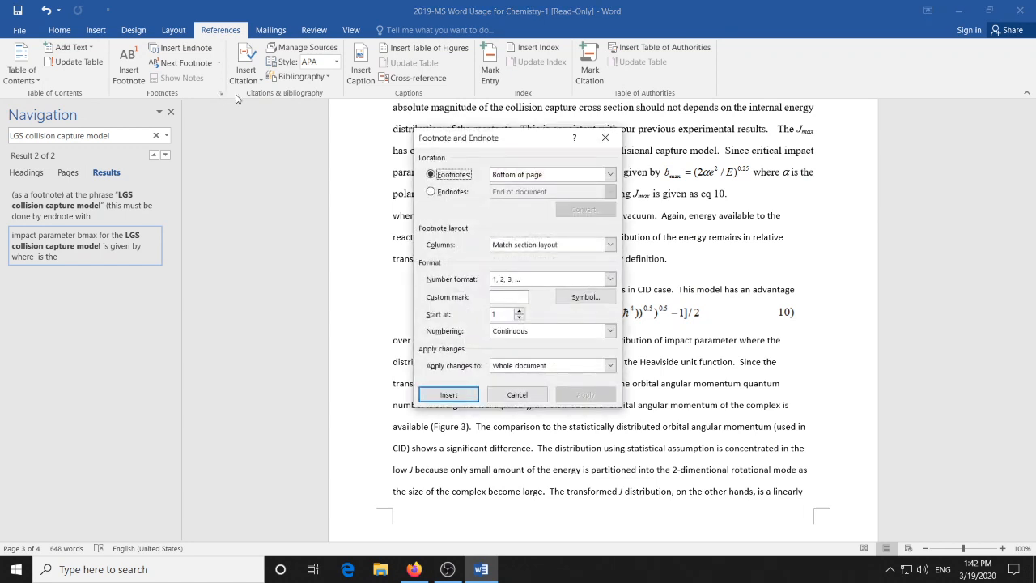
left_click(610, 279)
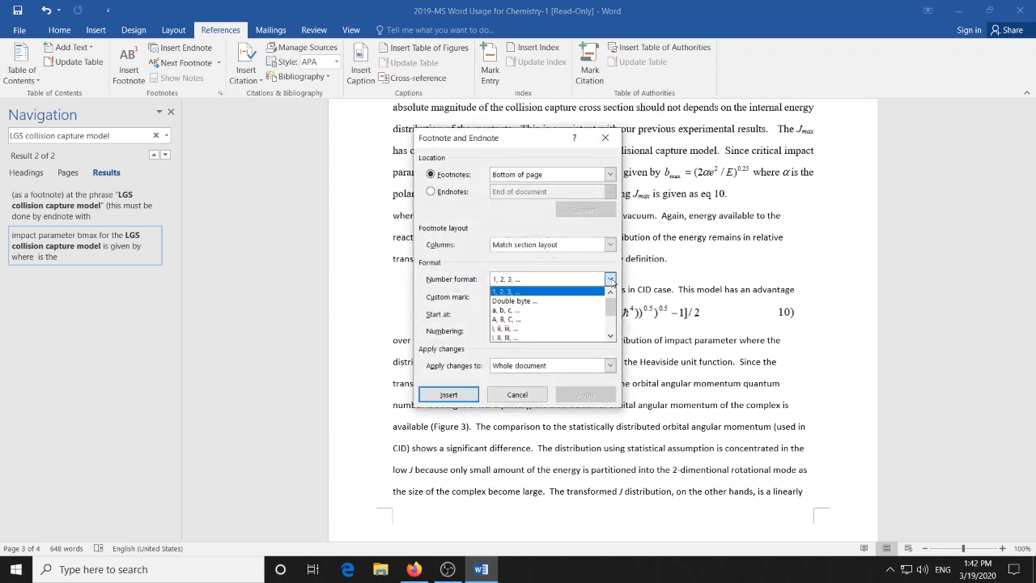
left_click(561, 328)
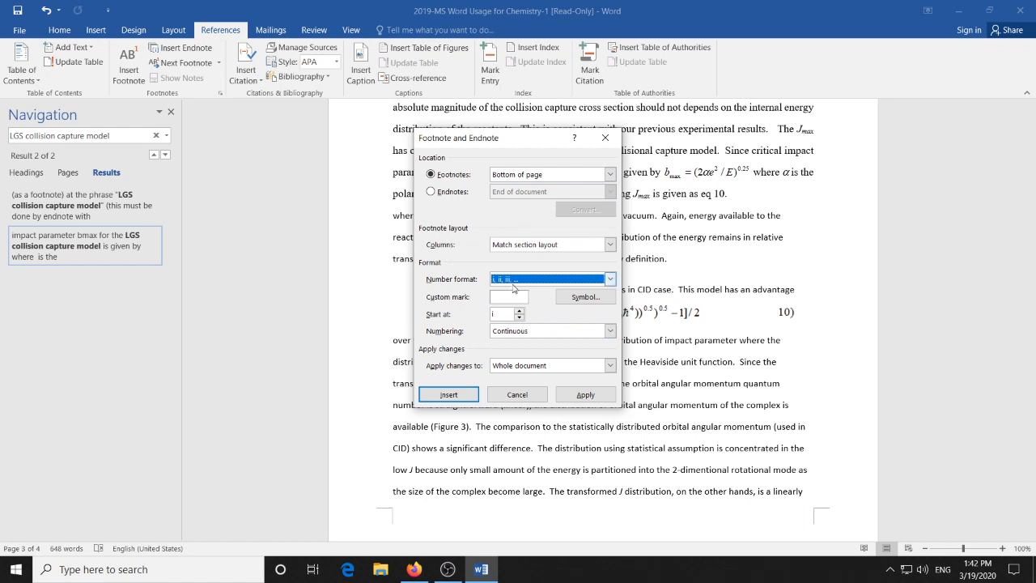
left_click(600, 281)
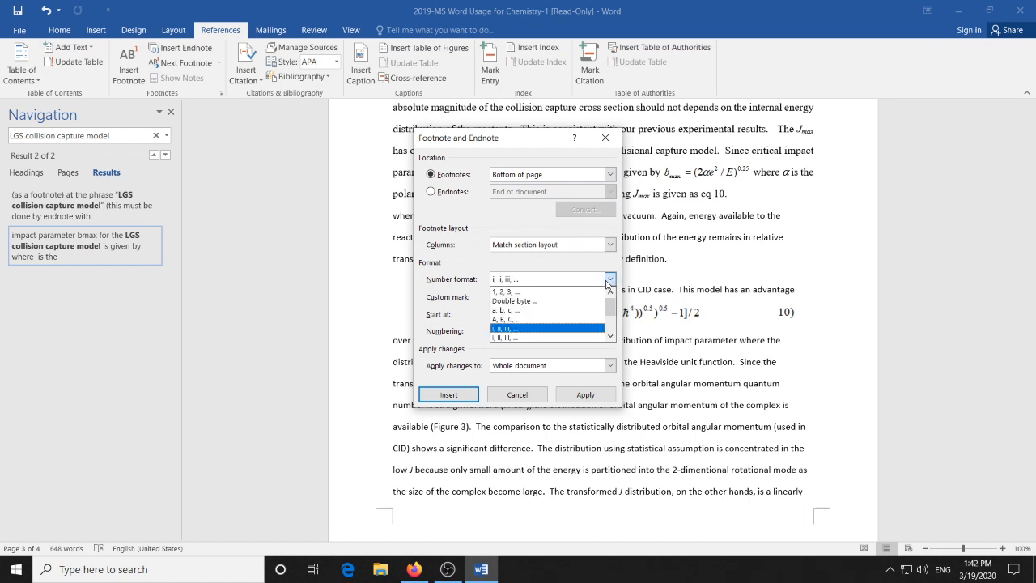
left_click(533, 293)
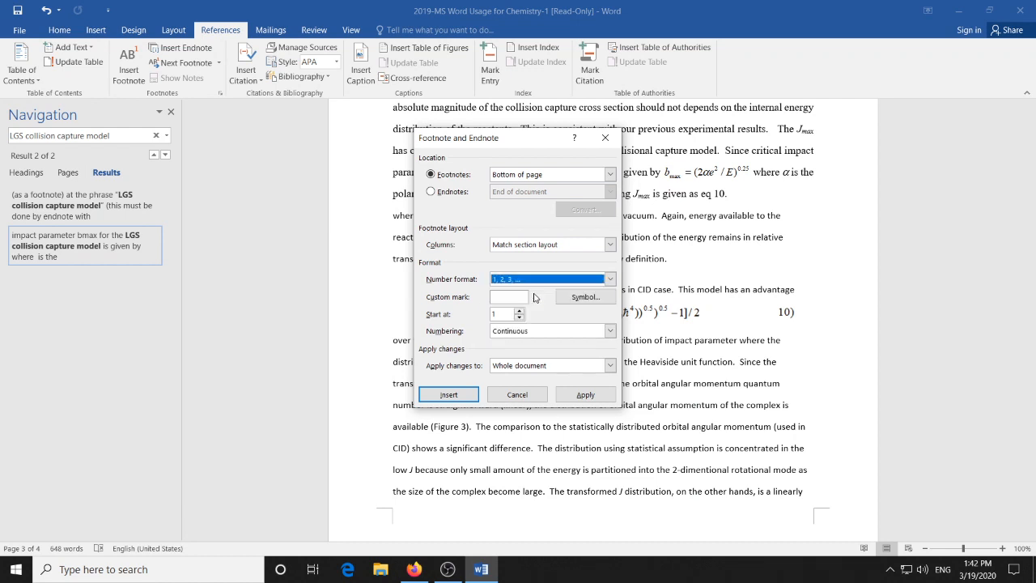
left_click(586, 395)
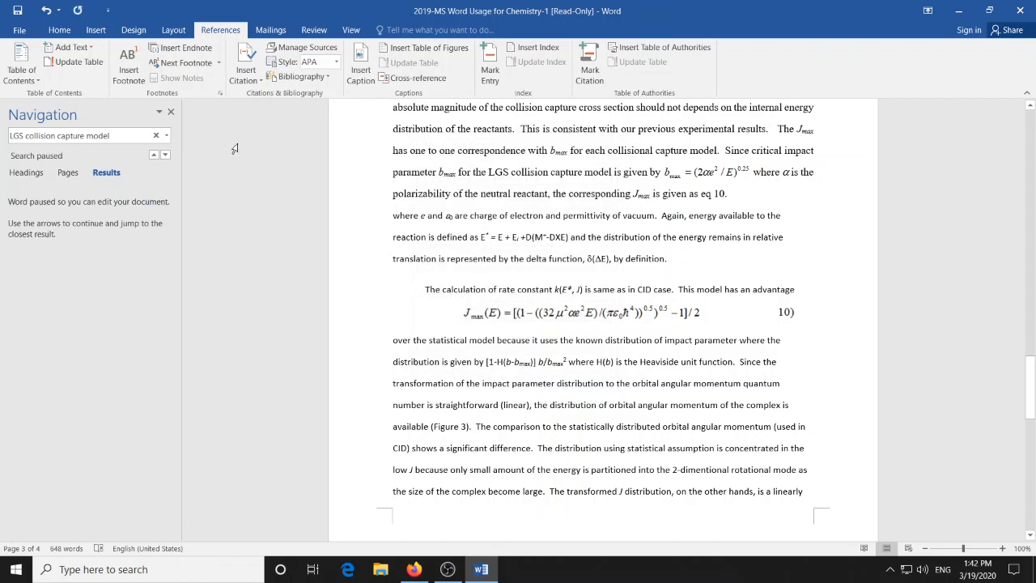
- Insert an endnote after "LGS collision capture model", paste the references, and keep only the 1905 Ann. Chim. Phys. 5 245 entry
left_click(199, 52)
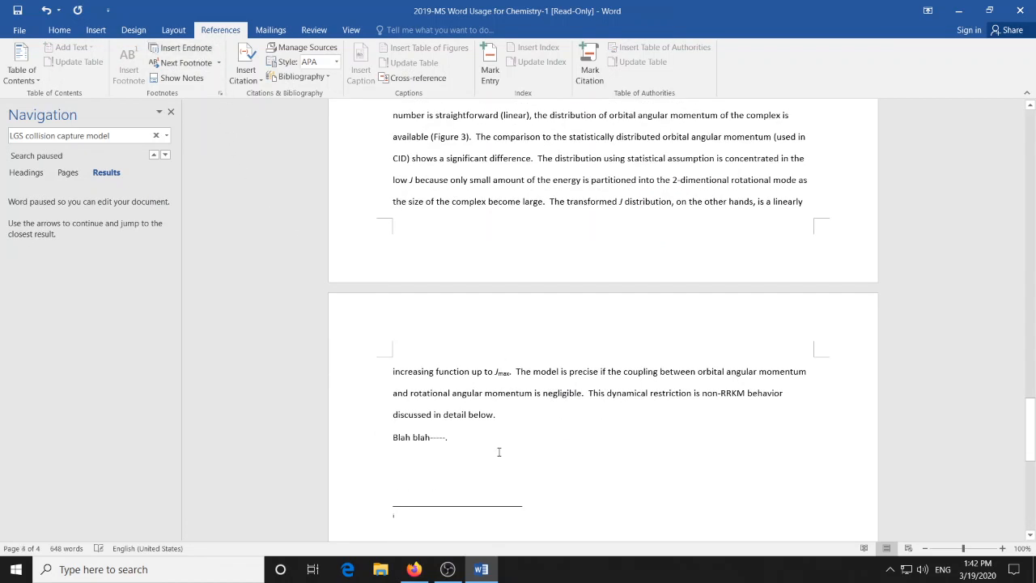
key("ctrl+v")
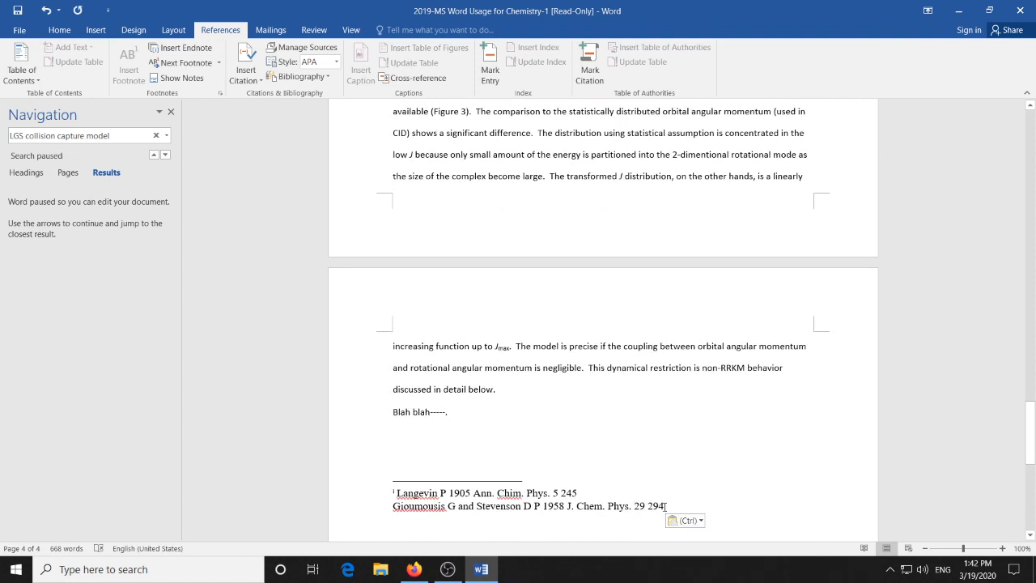
left_click_drag(662, 506, 402, 504)
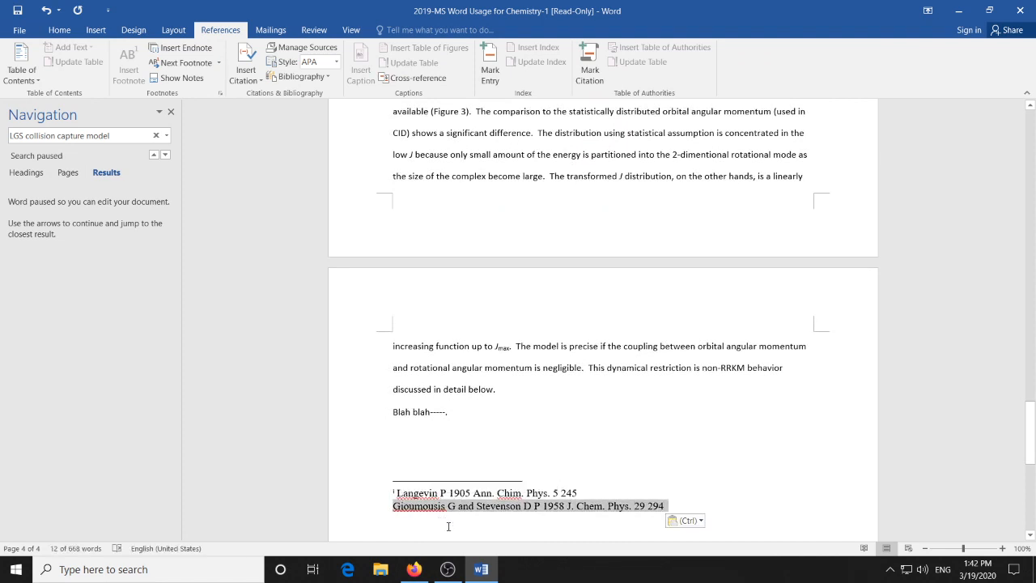
key("Delete")
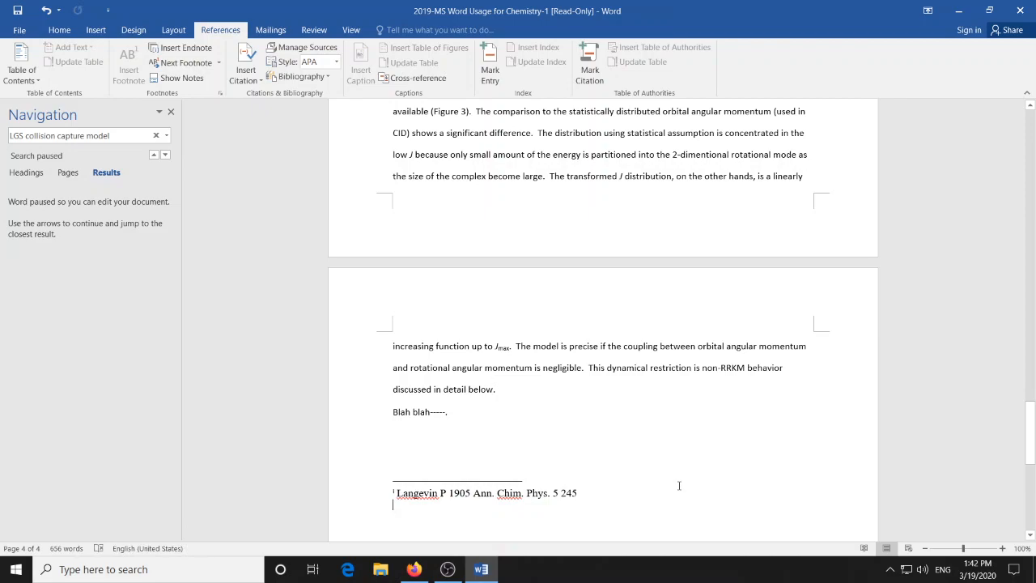
key("BackSpace")
- Select the endnote mark after "LGS collision capture model" and apply the 1, 2, 3, … endnote number format to the selected text
scroll(684, 293, "up", 8)
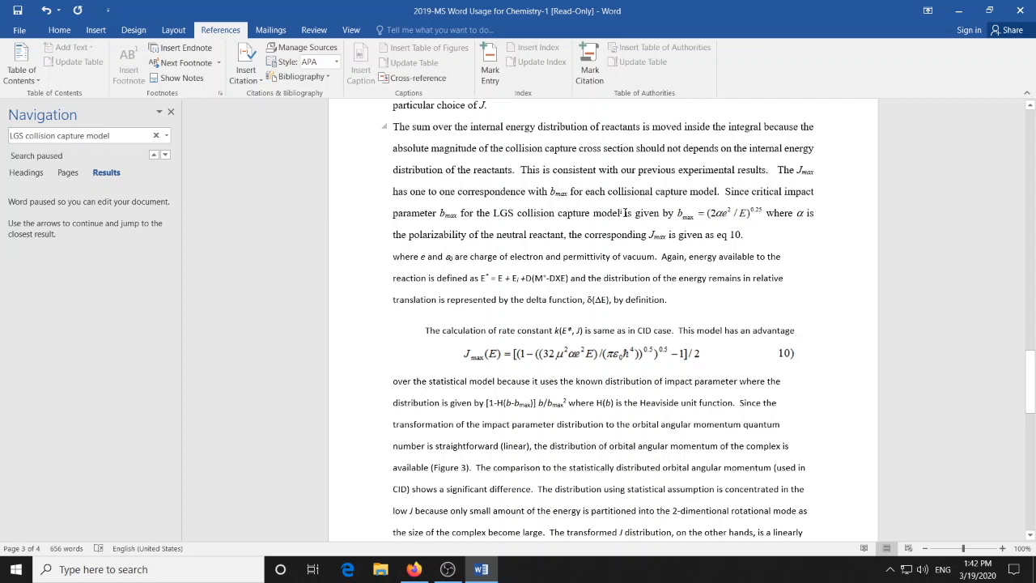
left_click(624, 213)
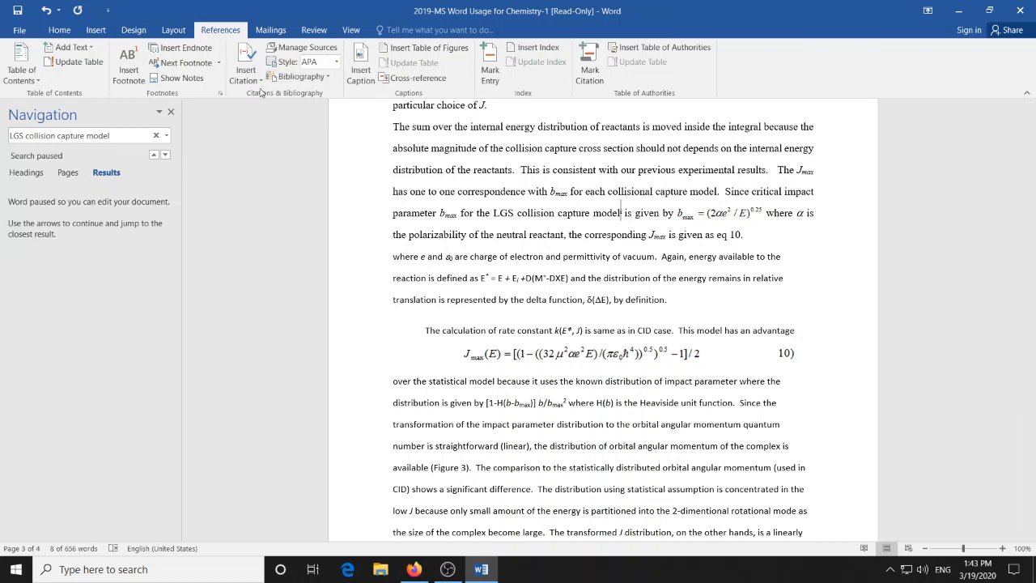
left_click(221, 94)
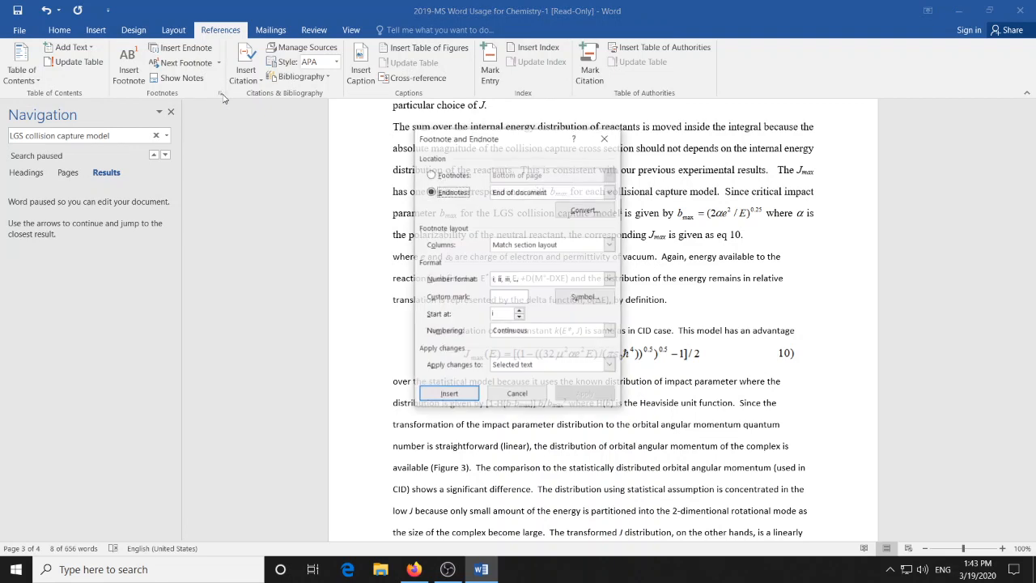
left_click(609, 280)
left_click(586, 294)
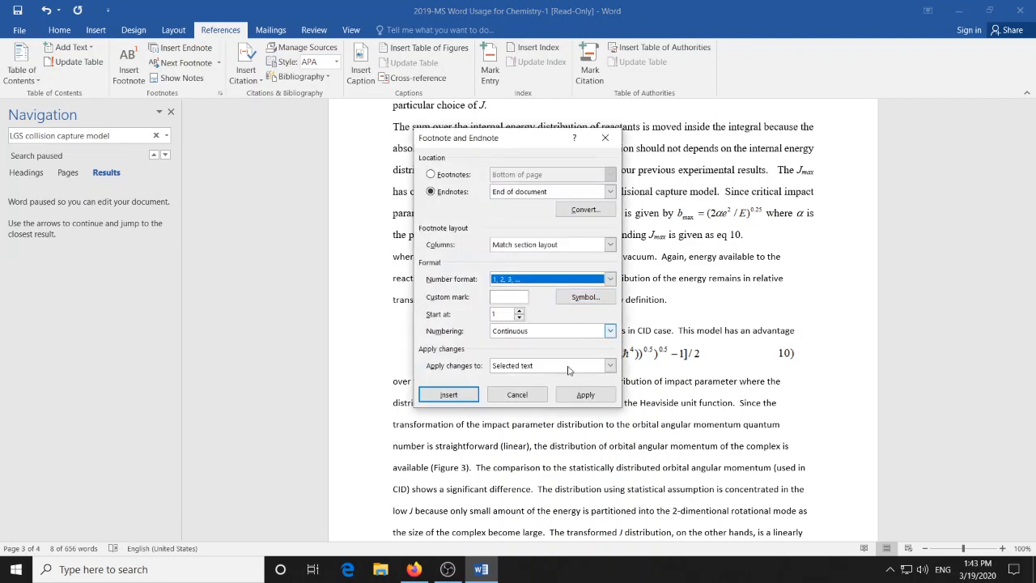
left_click(585, 394)
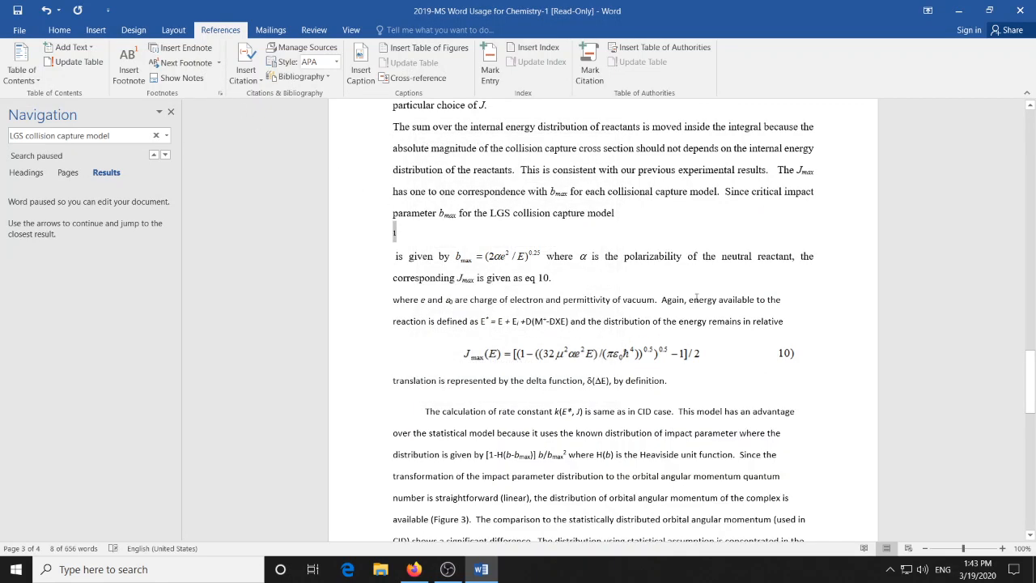
- Try to remove the line breaks before and after the endnote mark to rejoin the sentence
key("Left")
key("BackSpace")
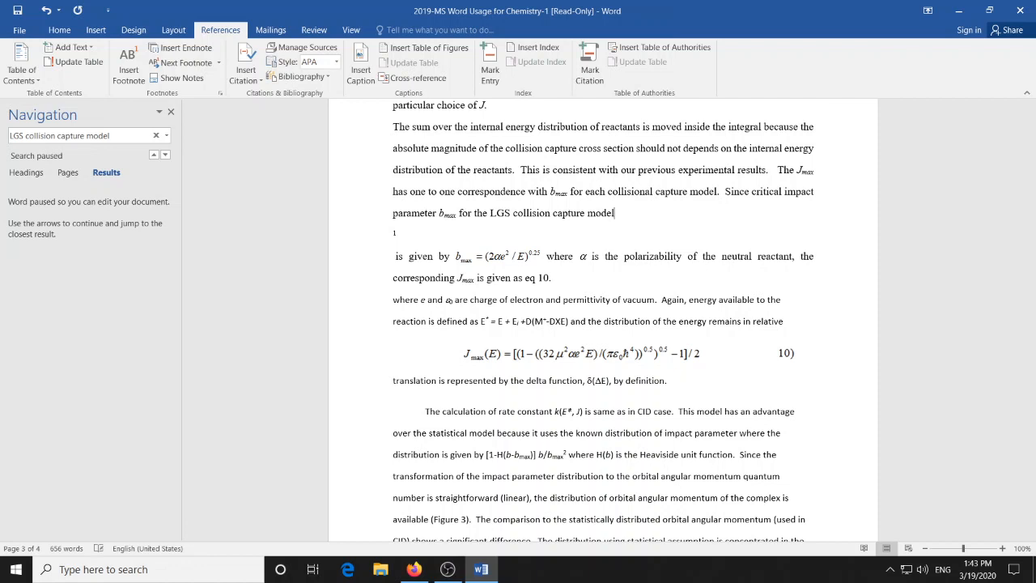
key("Right")
key("shift+Left")
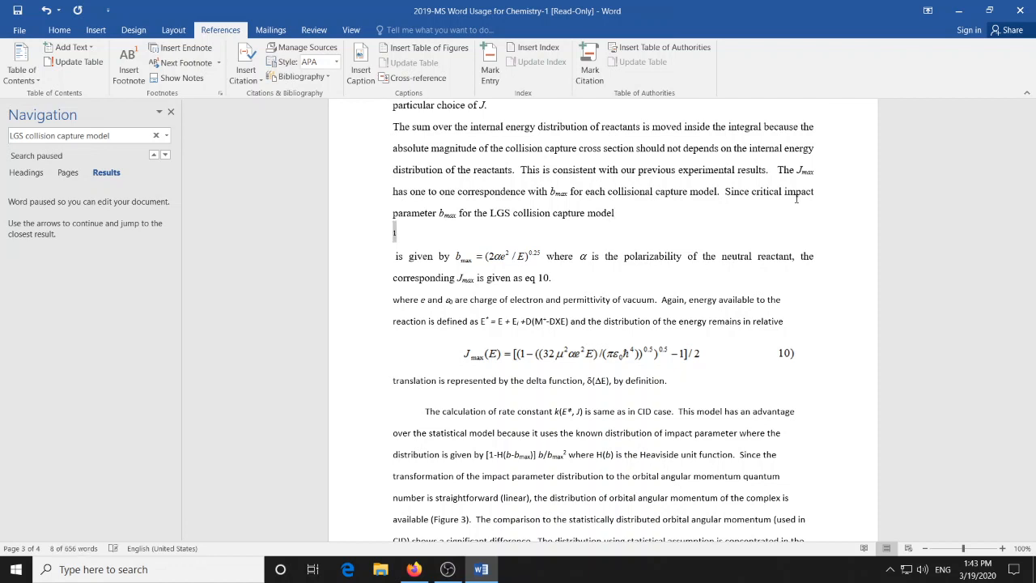
key("Left")
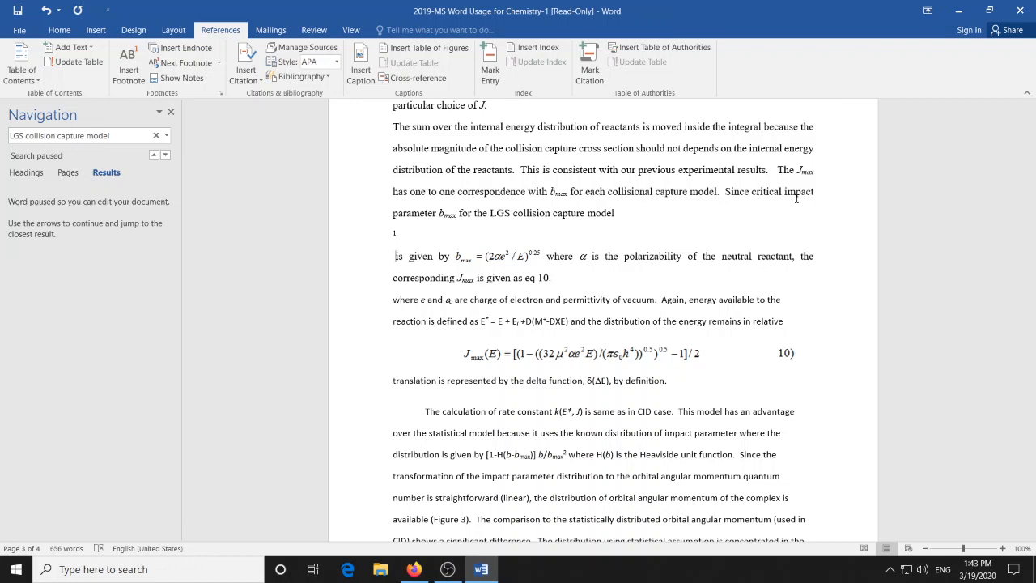
key("BackSpace")
key("shift+Left")
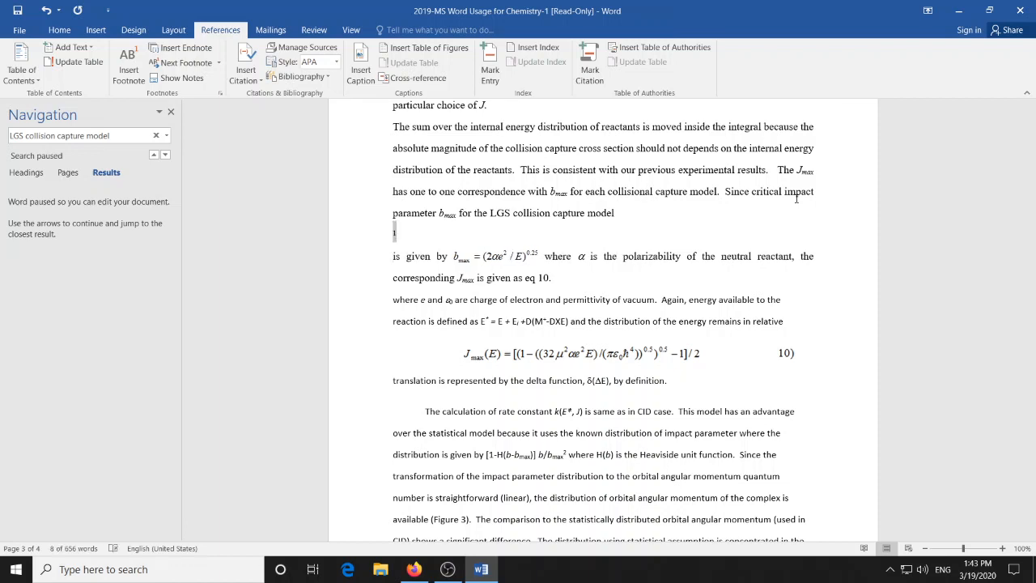
key("Left")
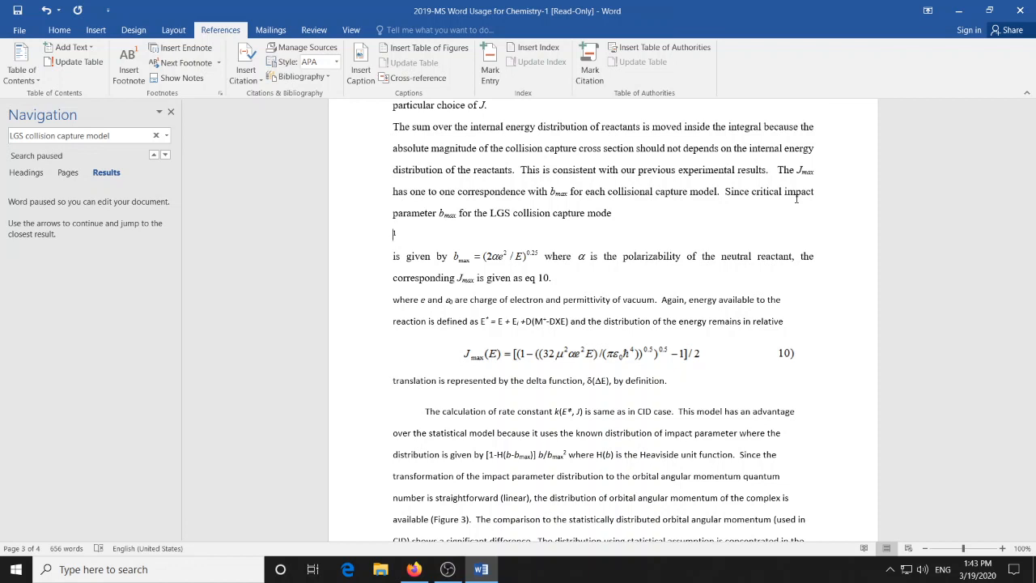
- Undo the line-break edits and the number format change, and delete the endnote mark after "LGS collision capture model"
key("ctrl+z")
key("ctrl+z")
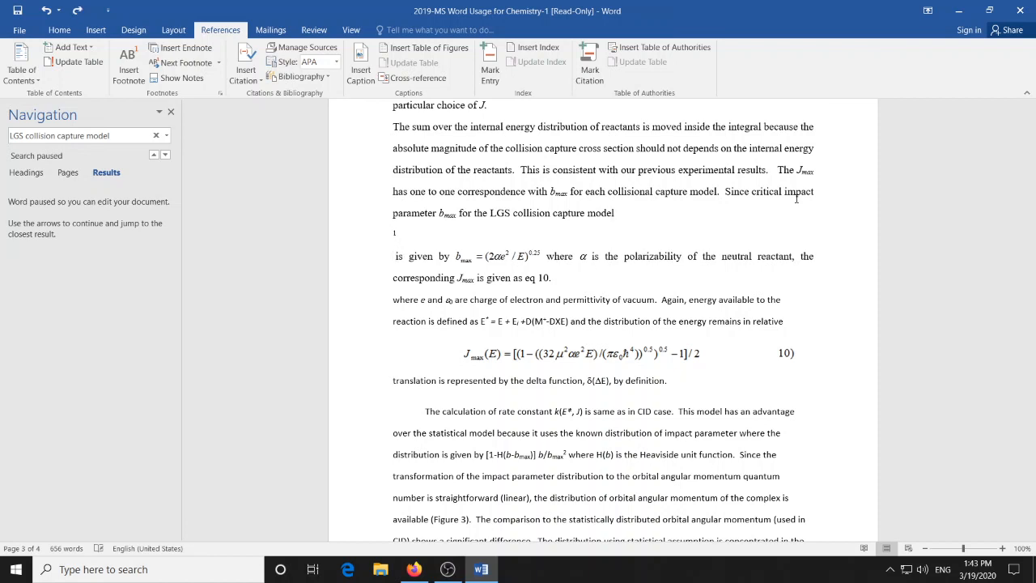
key("ctrl+z")
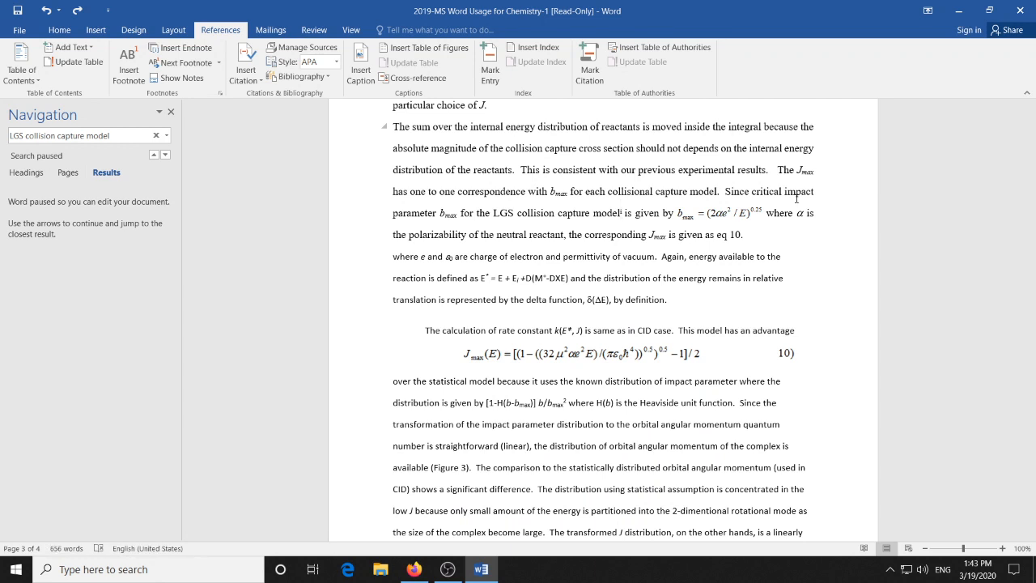
key("ctrl+y")
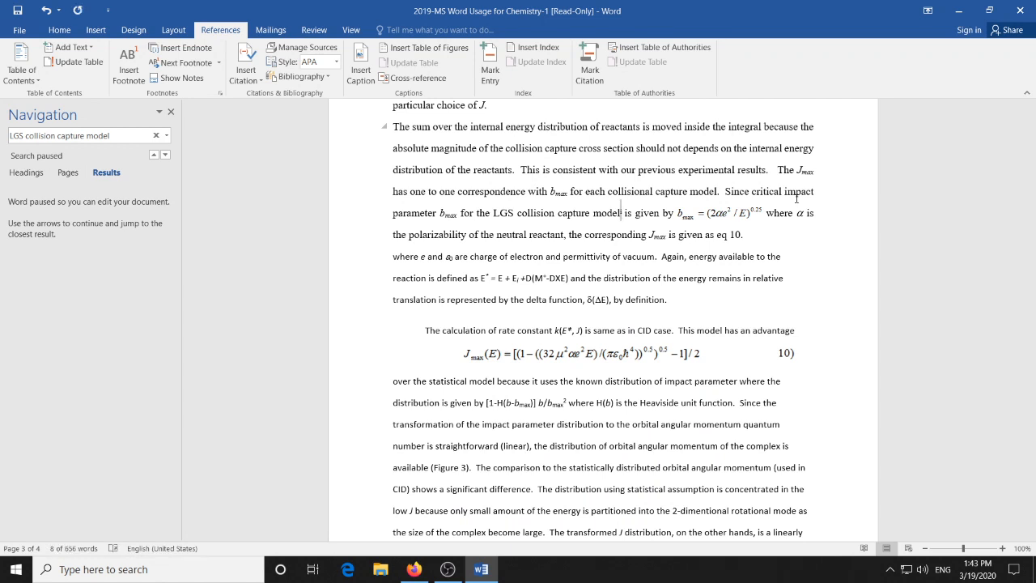
key("BackSpace")
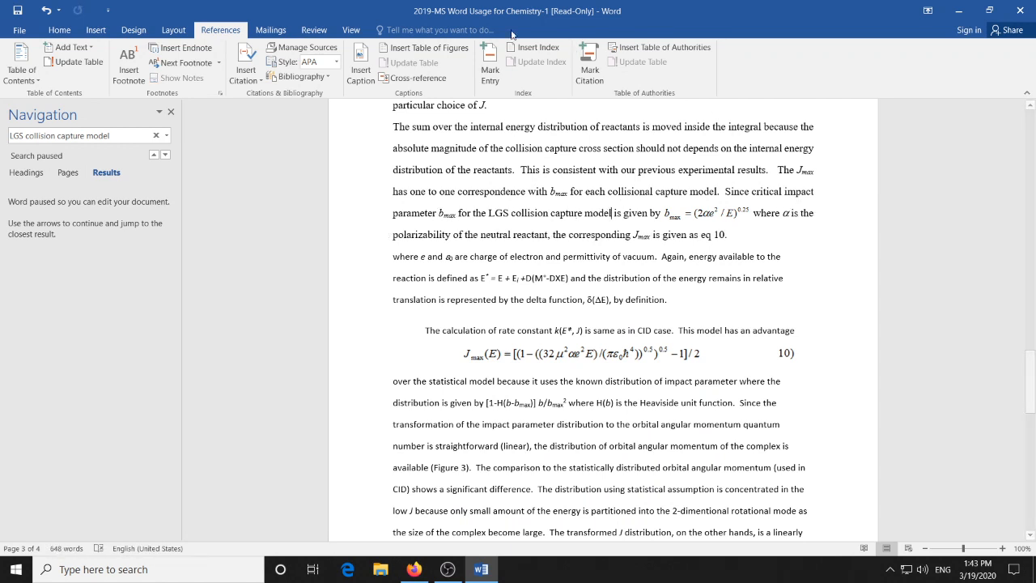
- Apply the 1, 2, 3, … endnote number format to the whole document and remove the extra space after "model"
left_click(221, 96)
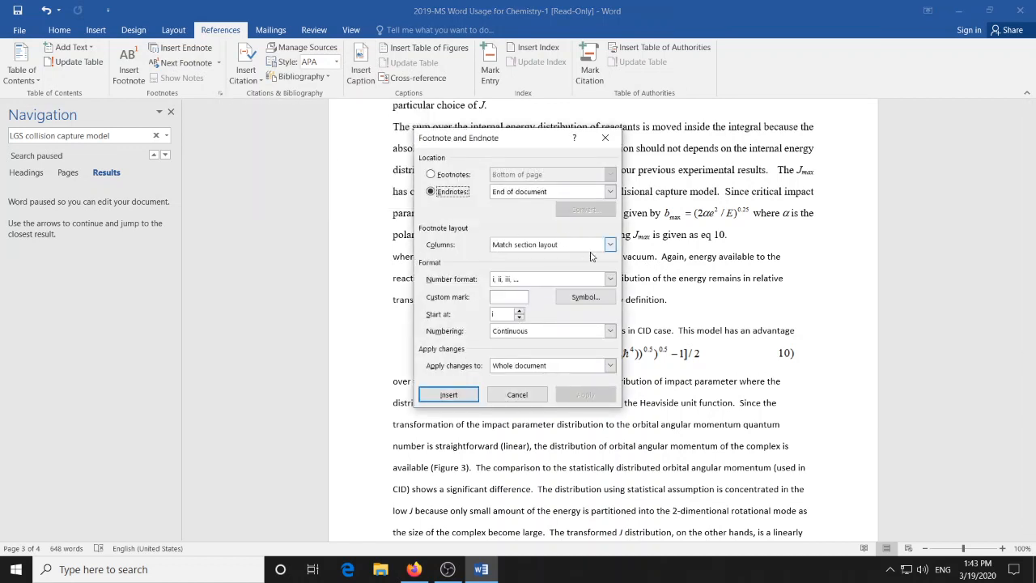
left_click(611, 279)
left_click(578, 294)
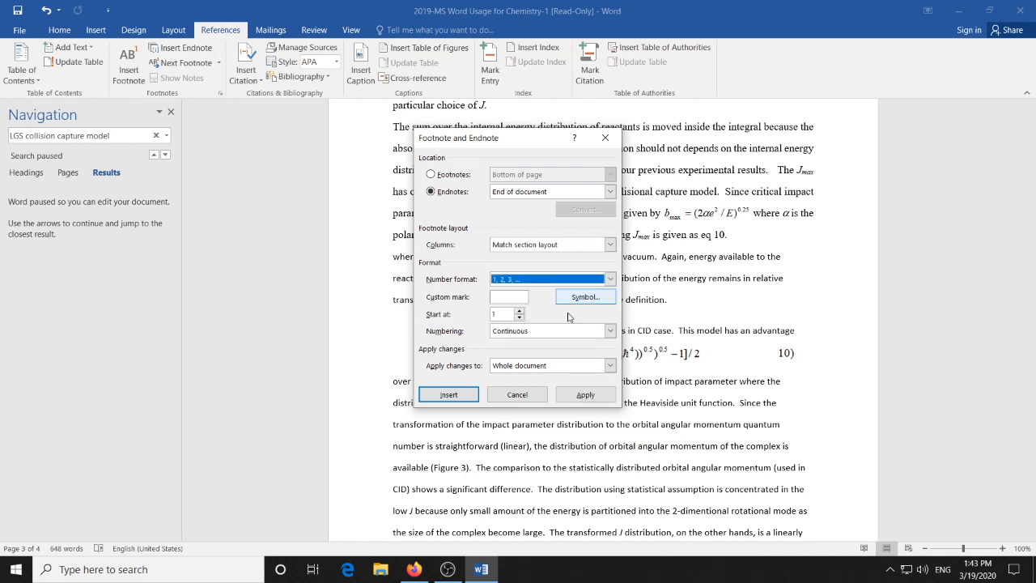
left_click(585, 395)
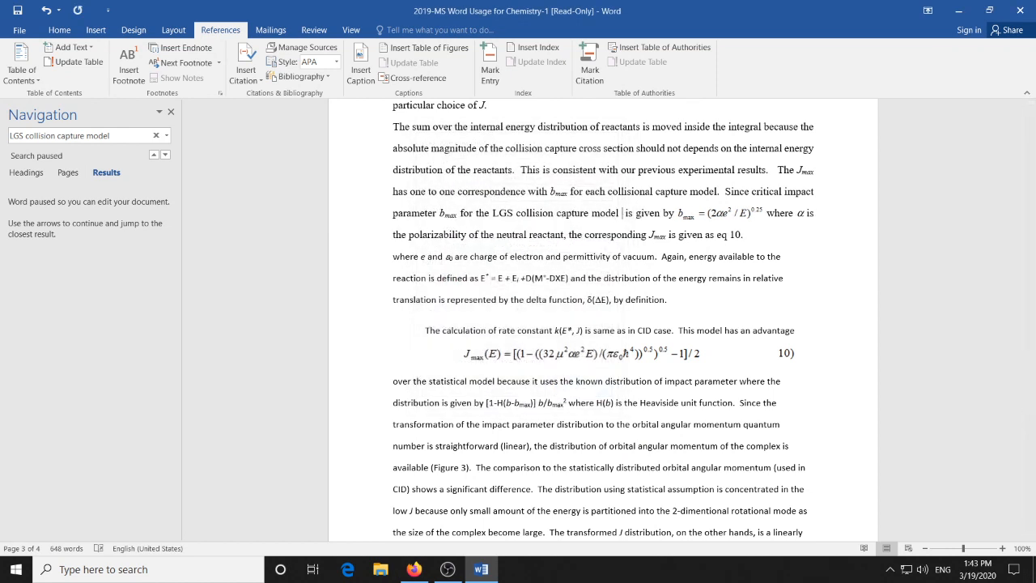
key("BackSpace")
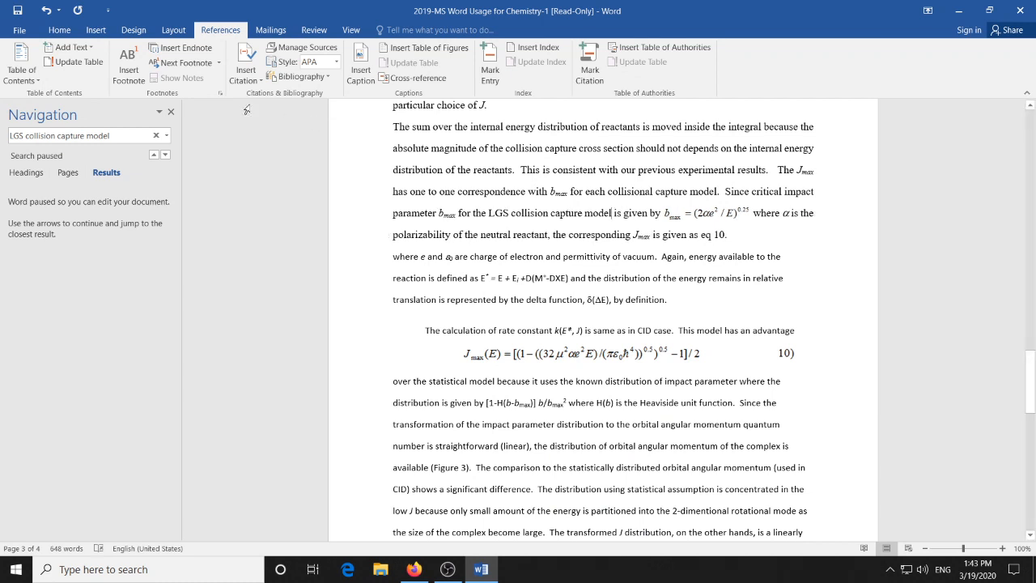
- Insert an endnote after "LGS collision capture model" and paste the 1958 J. Chem. Phys. 29 294 reference as its text
left_click(221, 94)
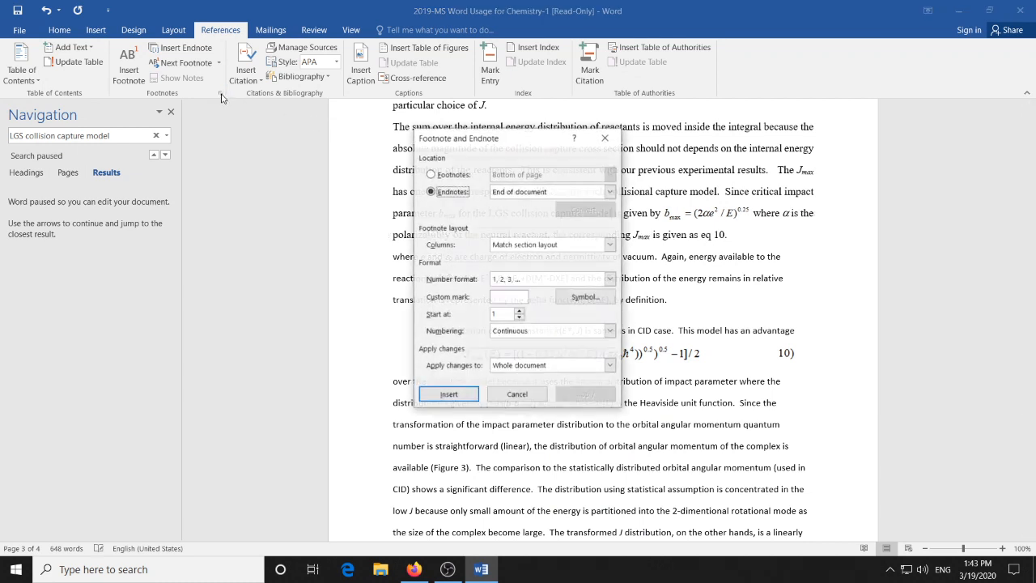
left_click(449, 395)
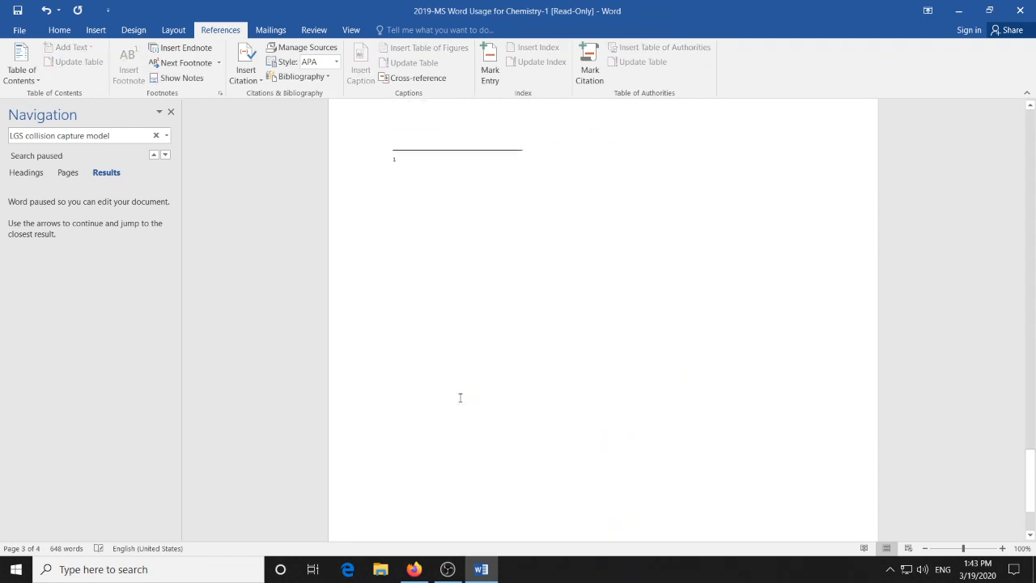
type("Gioumousis G and Stevenson D P 1958 J. Chem. Phys. 29 294")
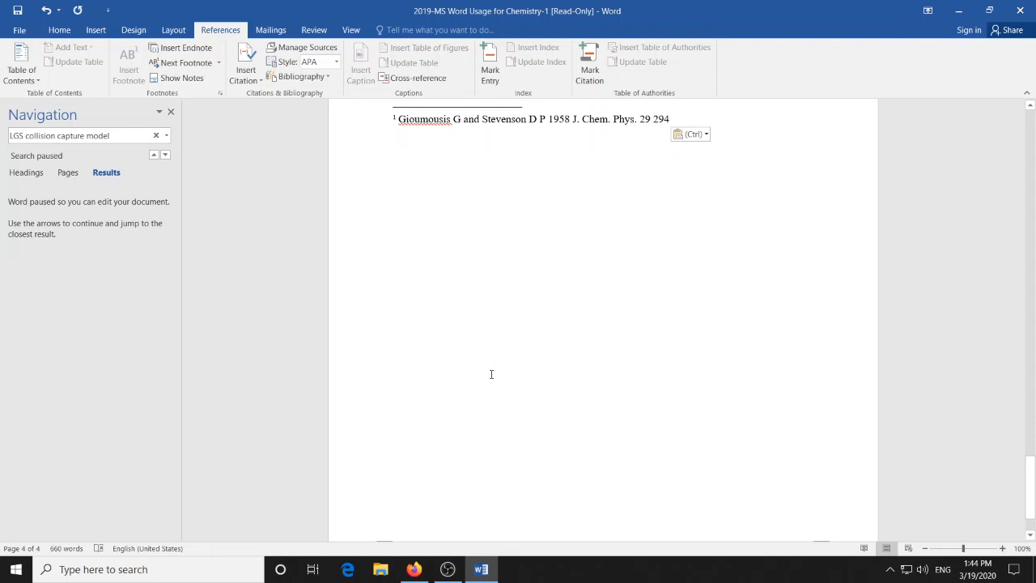
- Go from the endnote back to its mark in the body text and add a comma right after the mark
scroll(492, 374, "up", 2)
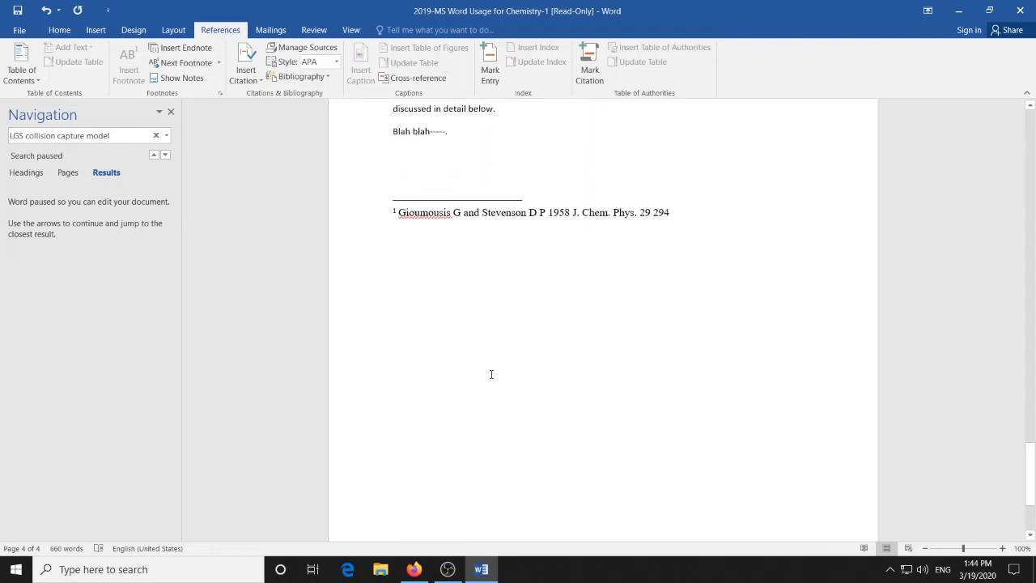
double_click(394, 216)
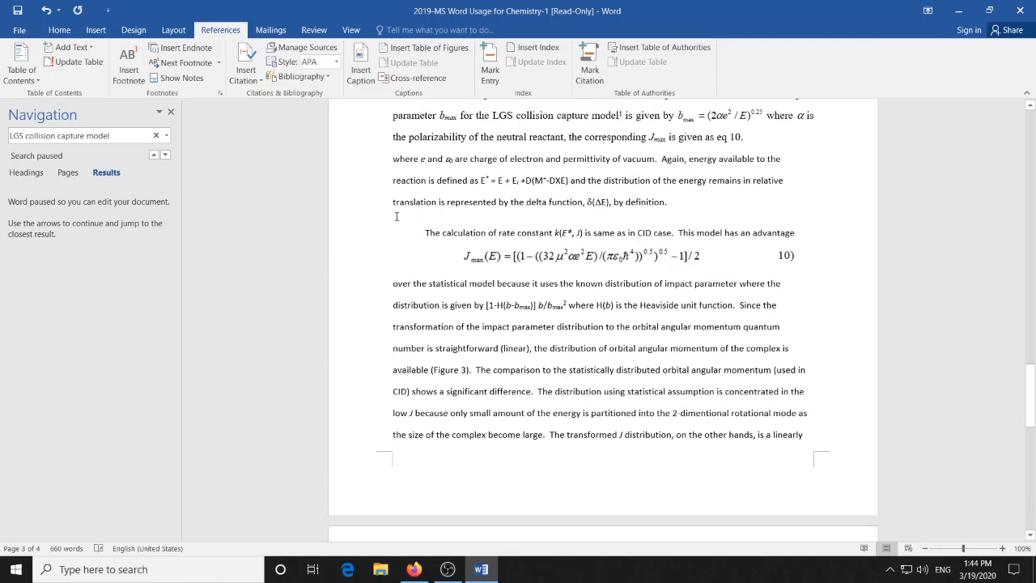
left_click(622, 115)
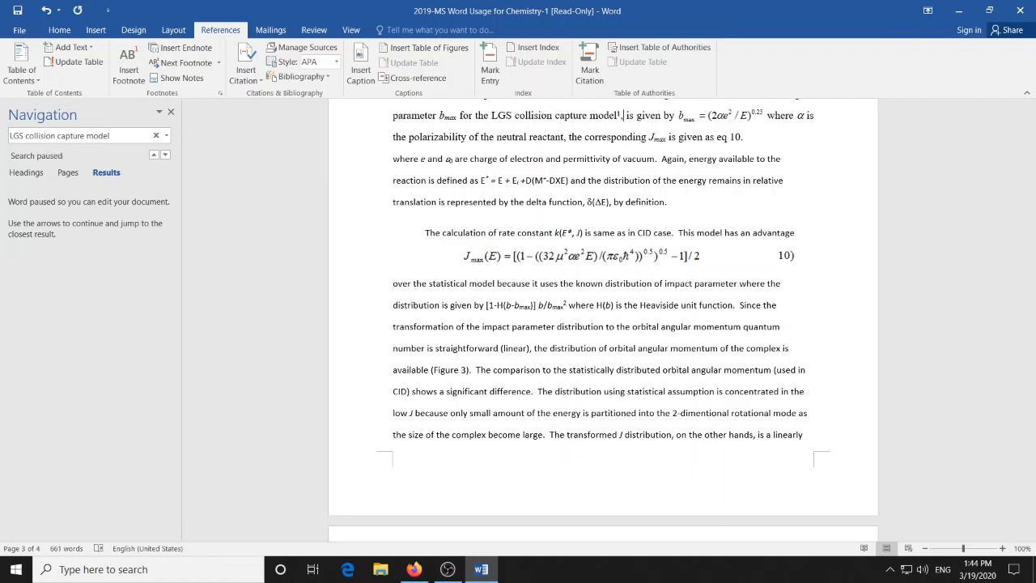
- Insert a second endnote after the comma and paste the 1905 Ann. Chim. Phys. 5 245 reference from the task list as its text
left_click(170, 55)
scroll(583, 301, "up", 5)
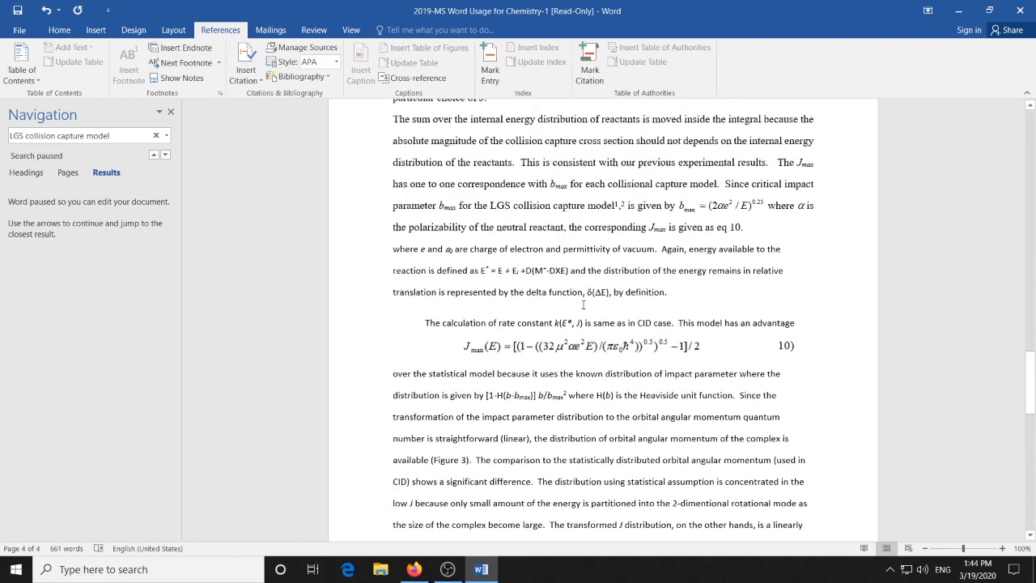
scroll(583, 304, "up", 20)
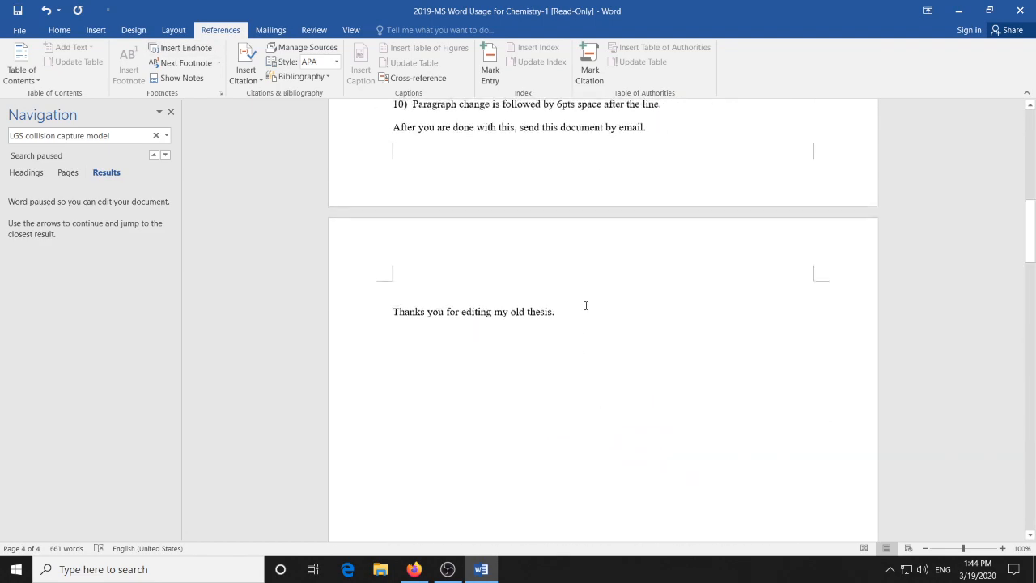
scroll(586, 305, "up", 15)
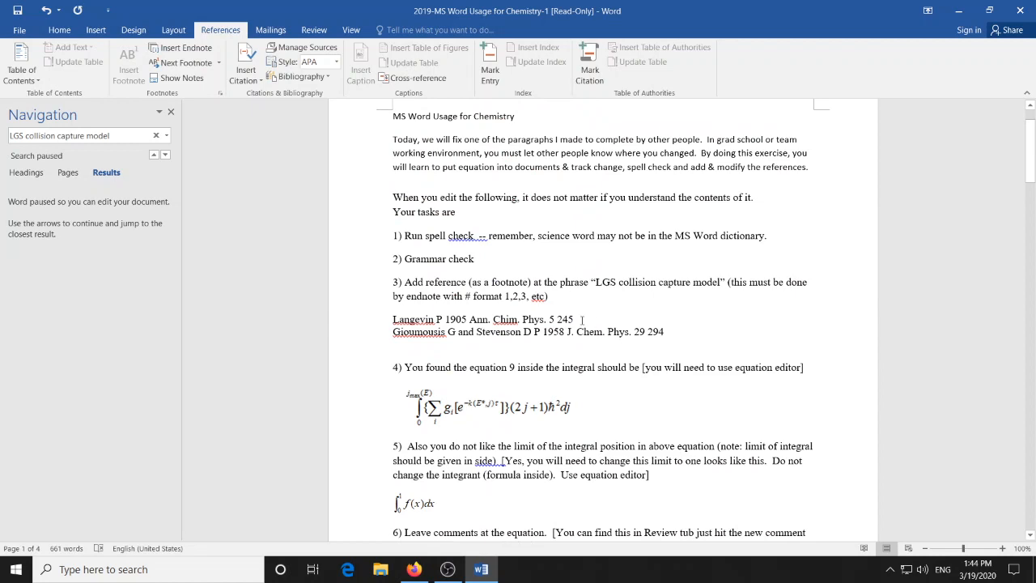
left_click_drag(582, 319, 394, 319)
key("ctrl+c")
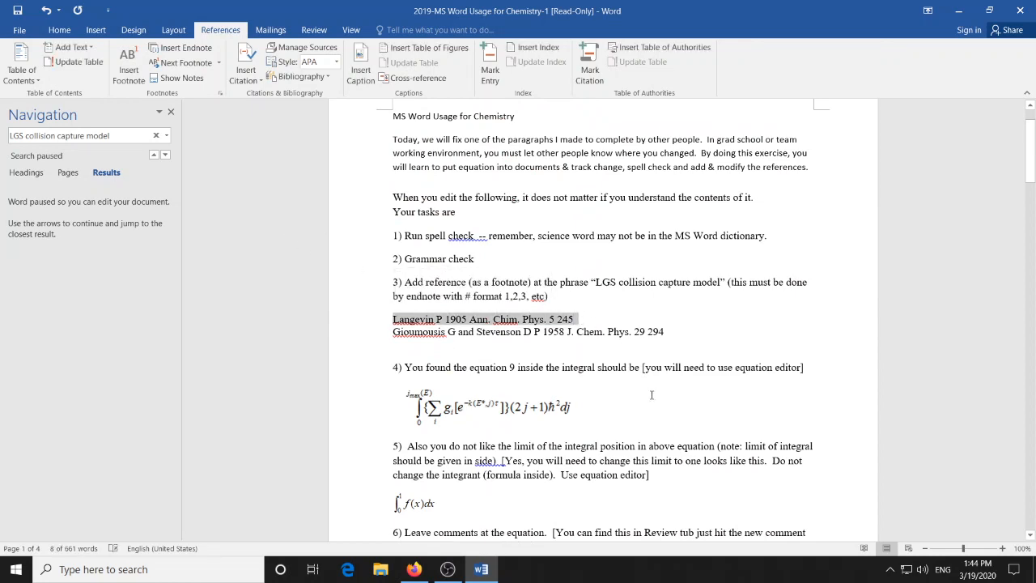
scroll(651, 394, "down", 20)
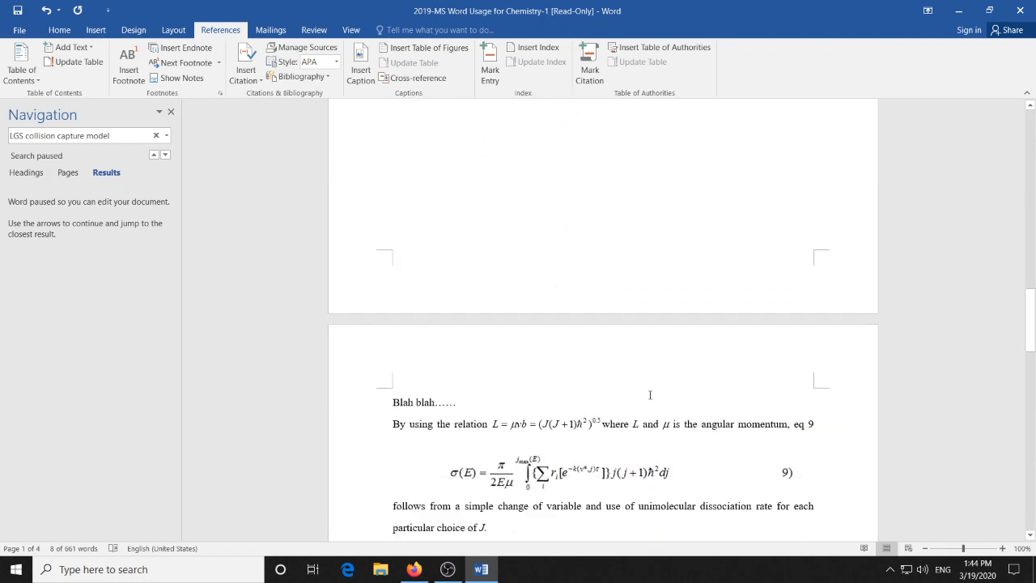
scroll(649, 394, "down", 20)
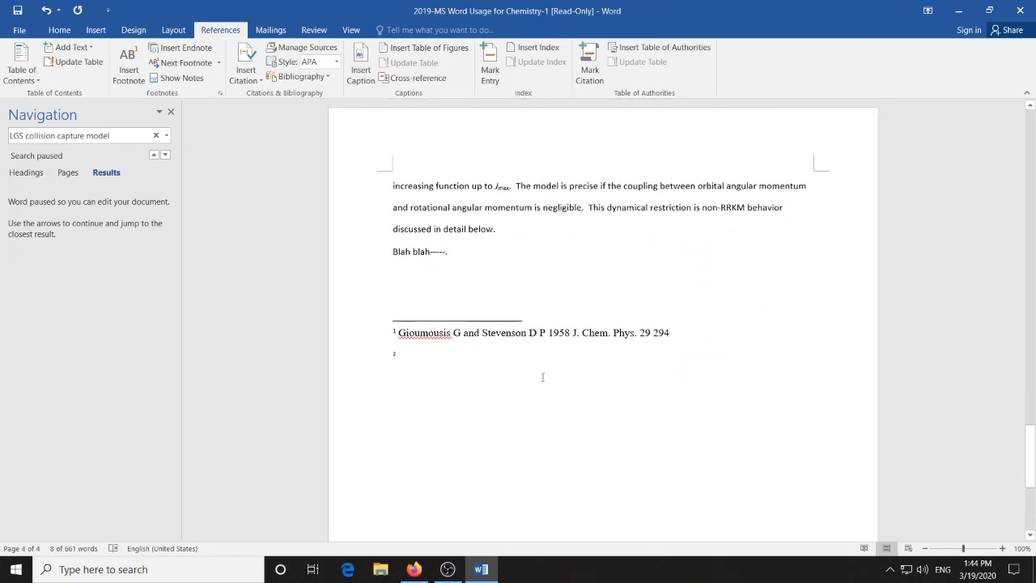
left_click(426, 357)
key("ctrl+v")
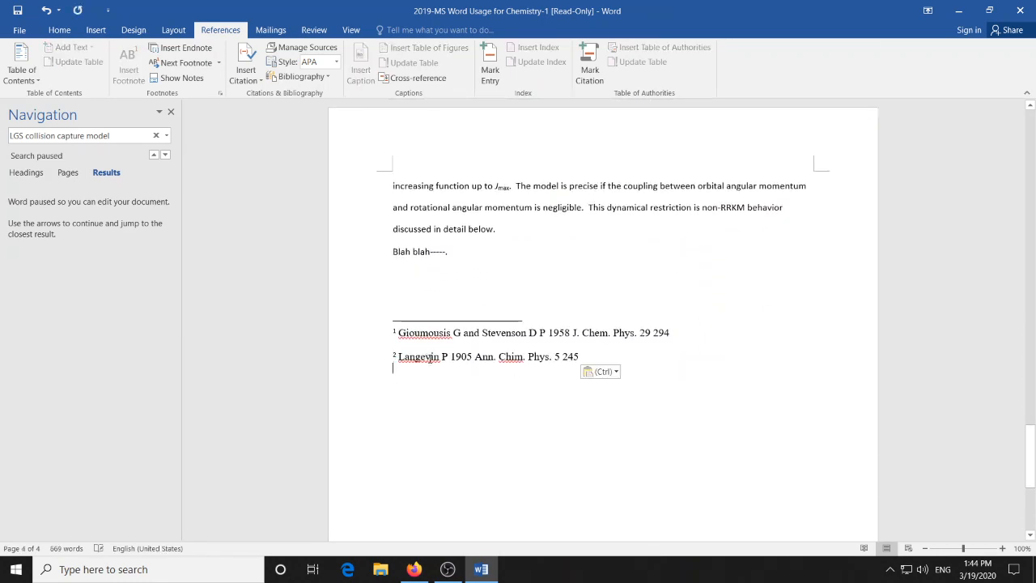
- Go from the second endnote back to its mark in the body text and superscript the comma between the two endnote marks
double_click(395, 356)
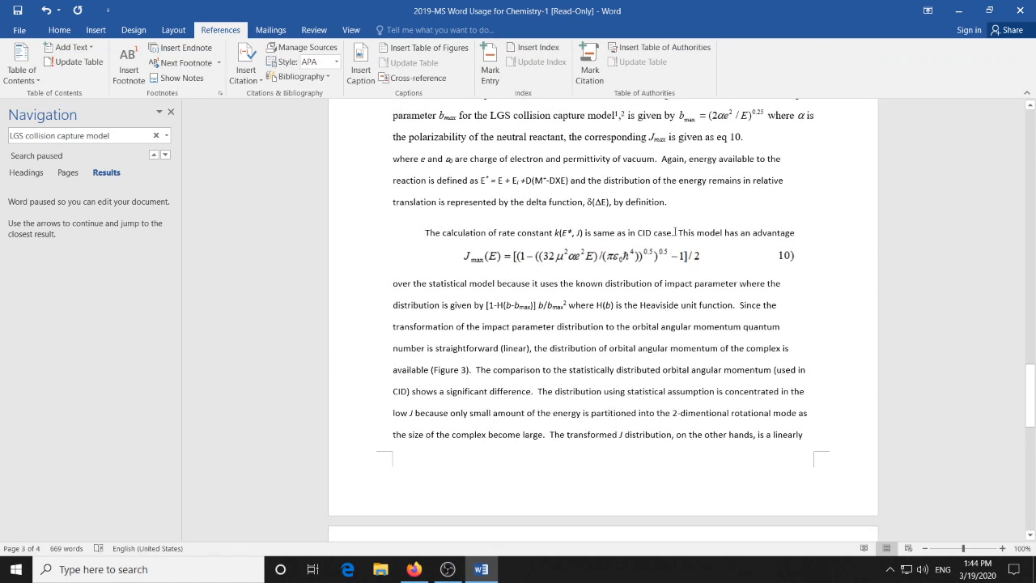
key("shift+Left")
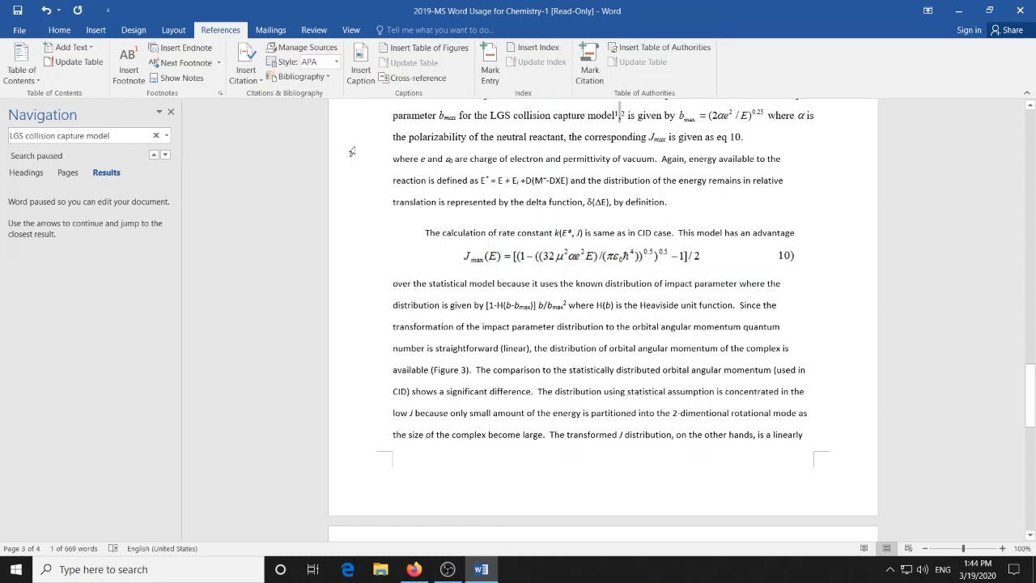
left_click(56, 31)
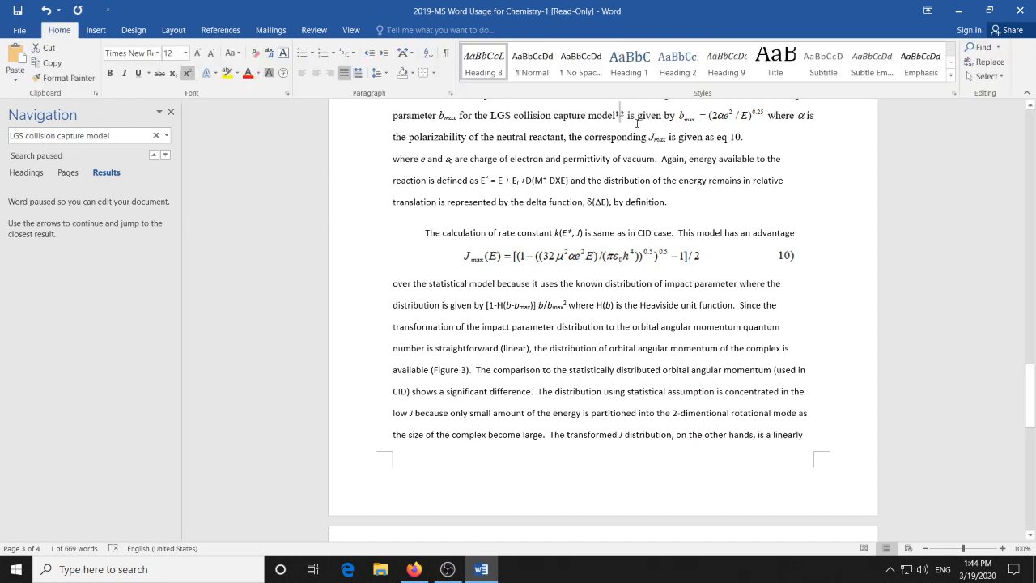
left_click(655, 138)
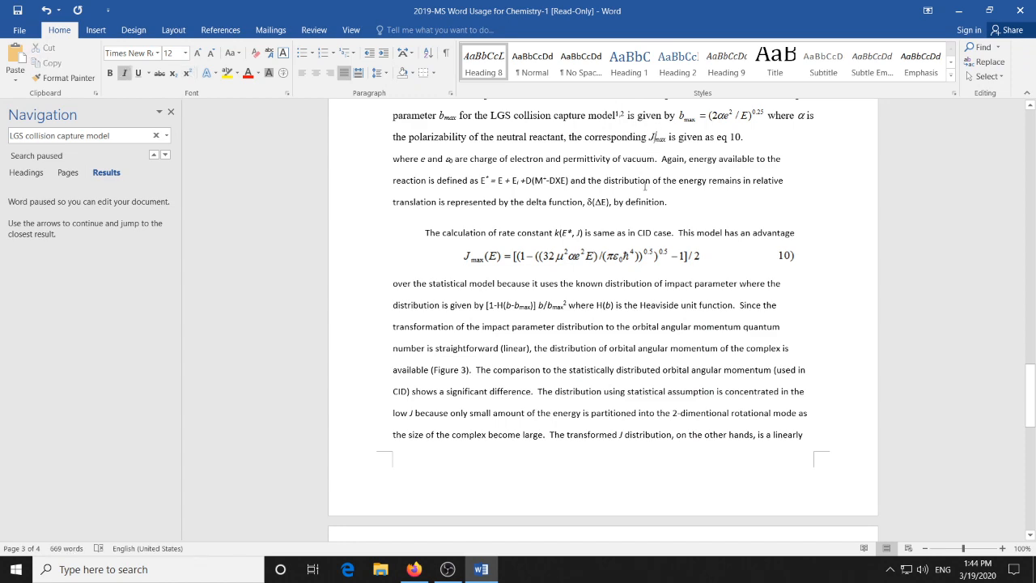
- Check the equation tasks, add a line after "eq 9" above the existing equation image, and insert a new blank equation there
scroll(646, 186, "up", 15)
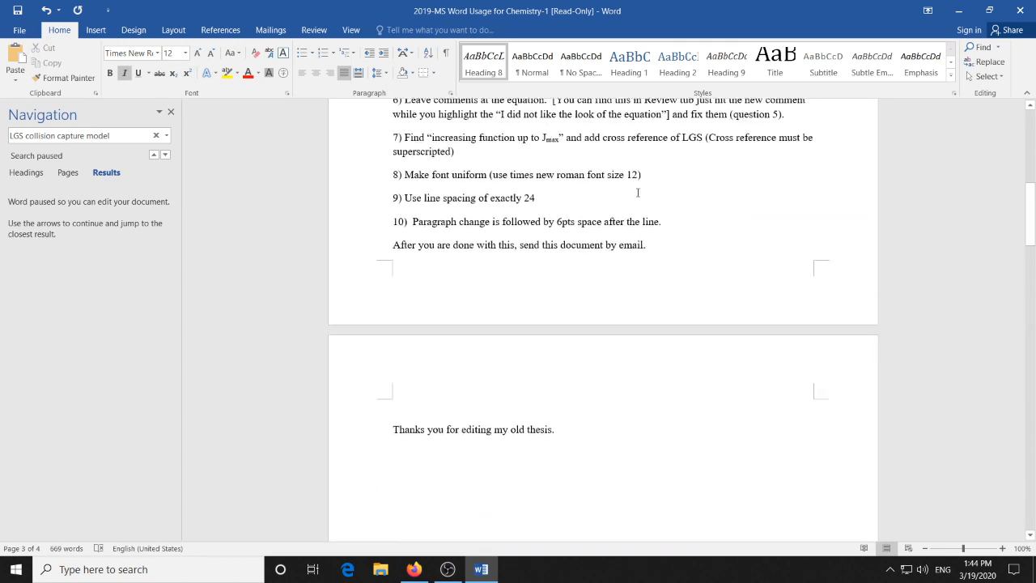
scroll(638, 193, "up", 7)
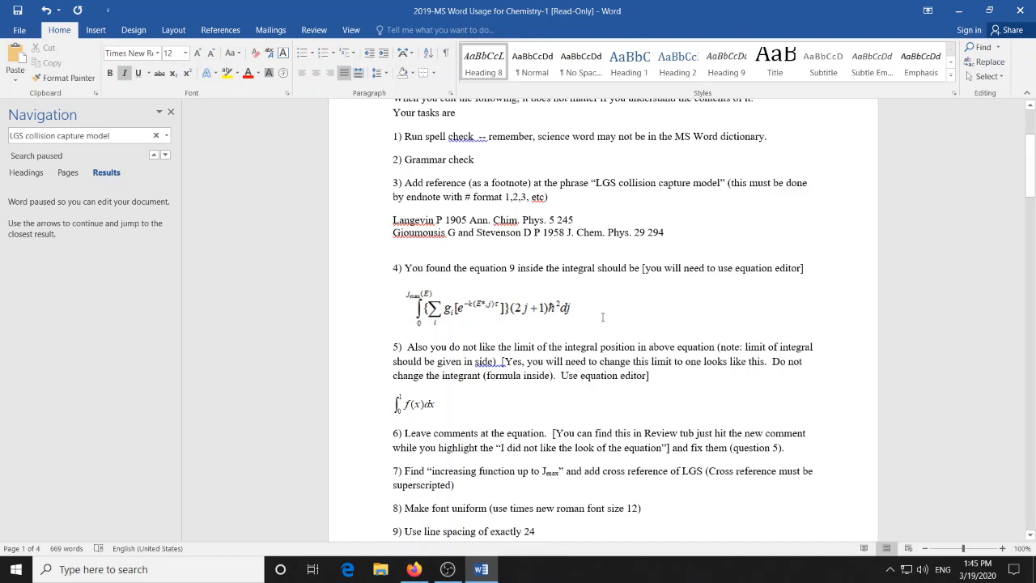
scroll(603, 318, "down", 3)
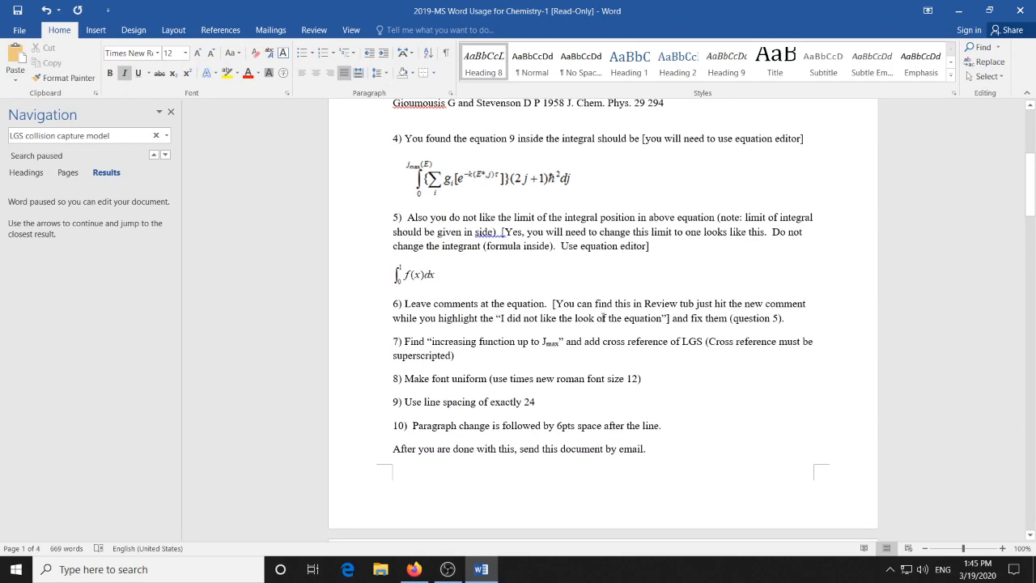
scroll(603, 318, "down", 20)
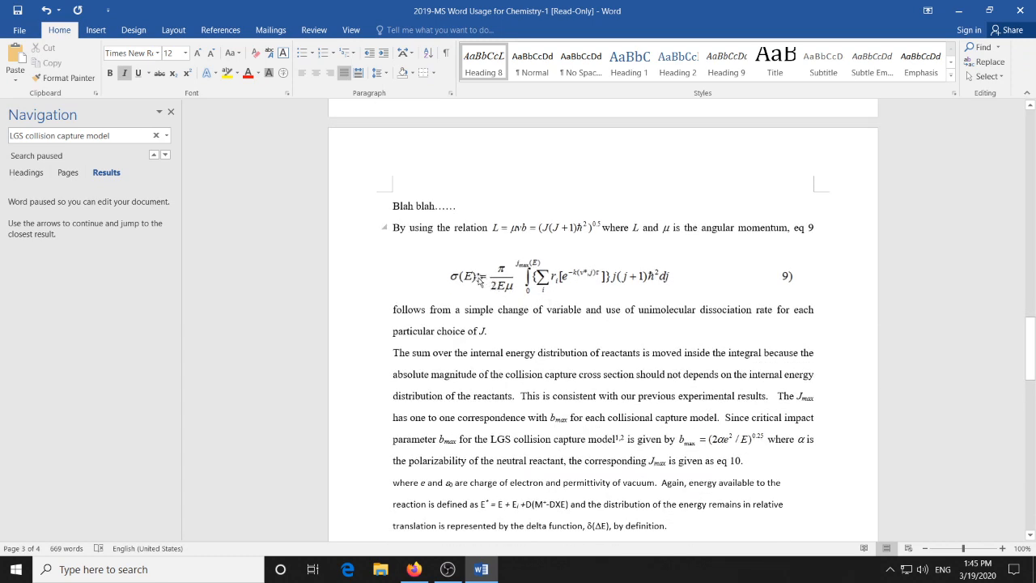
left_click(480, 280)
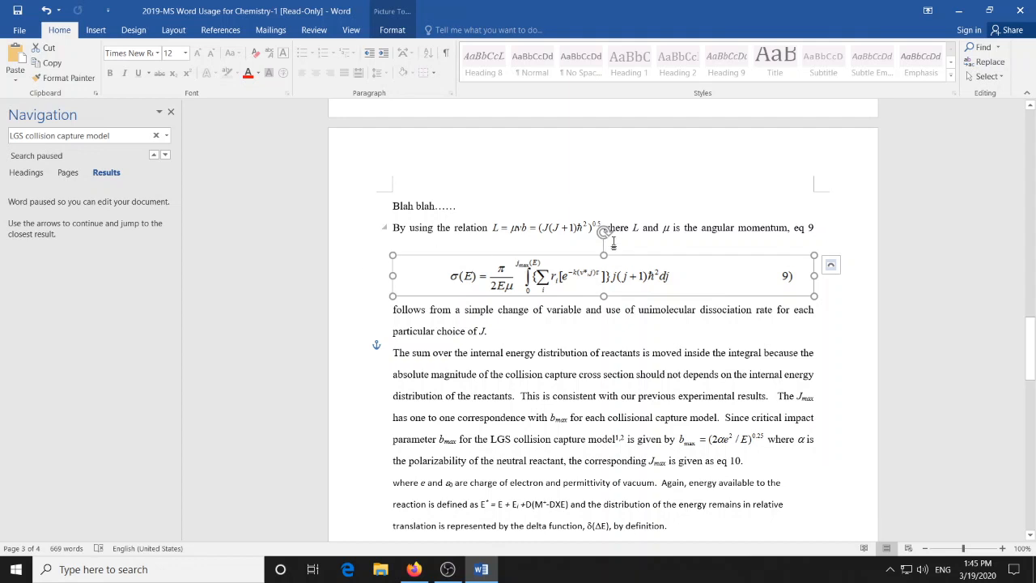
left_click(853, 227)
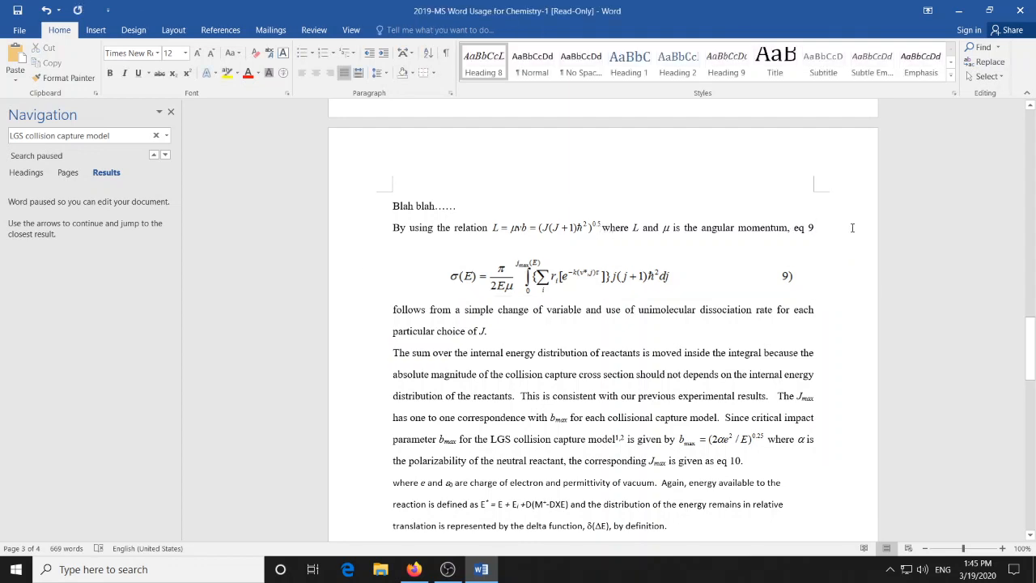
key("Return")
key("Return")
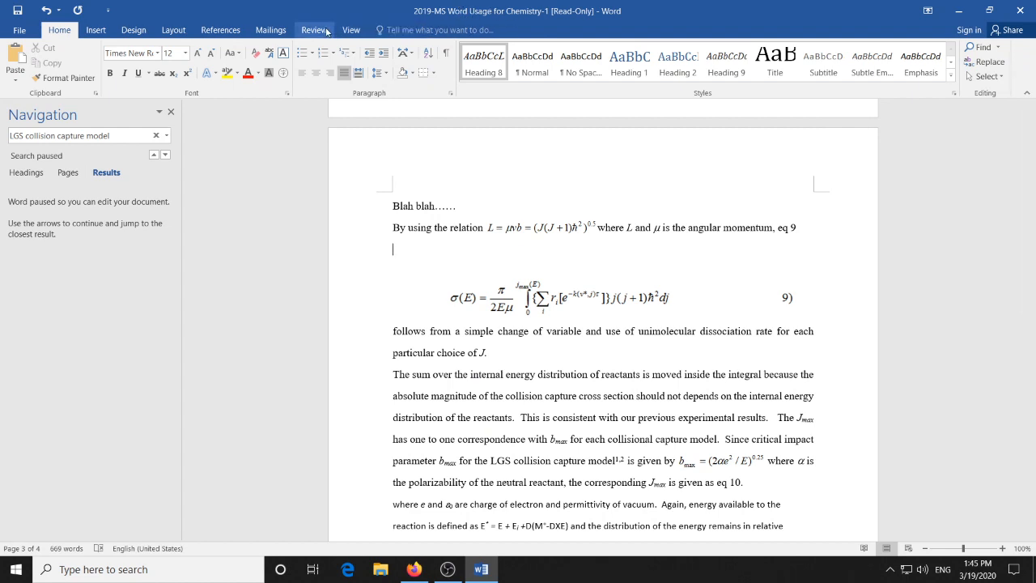
left_click(96, 30)
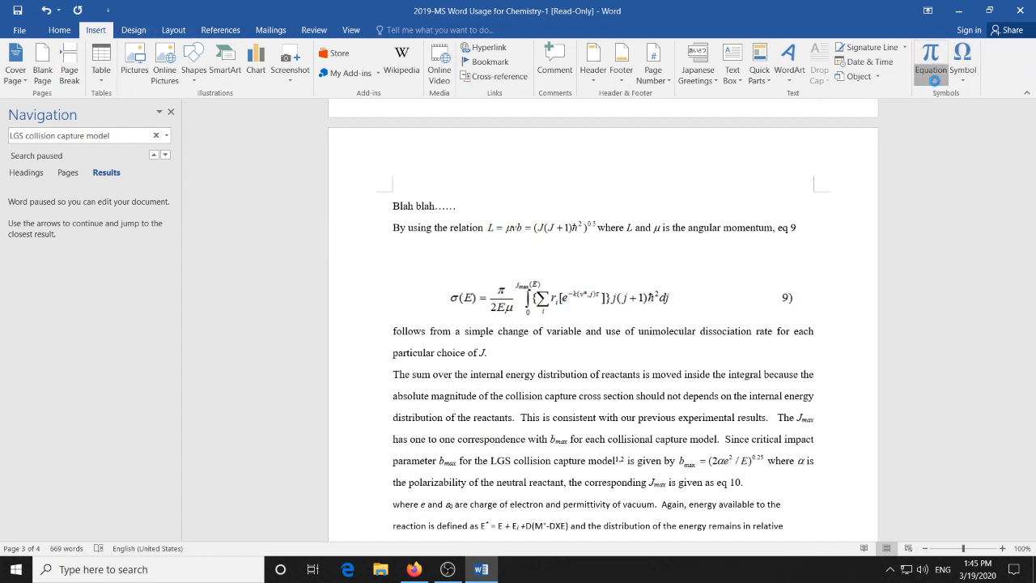
left_click(934, 81)
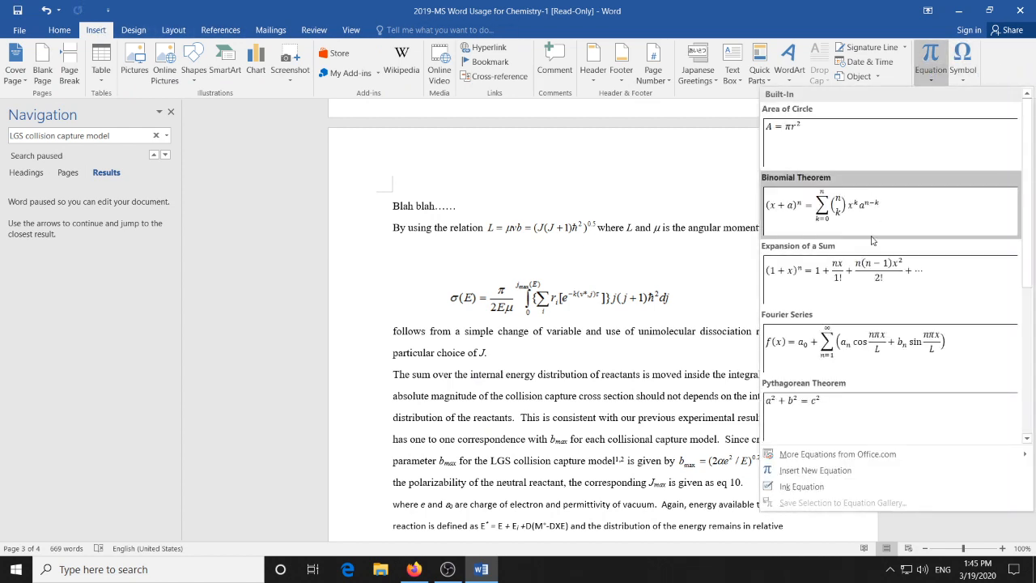
left_click(820, 479)
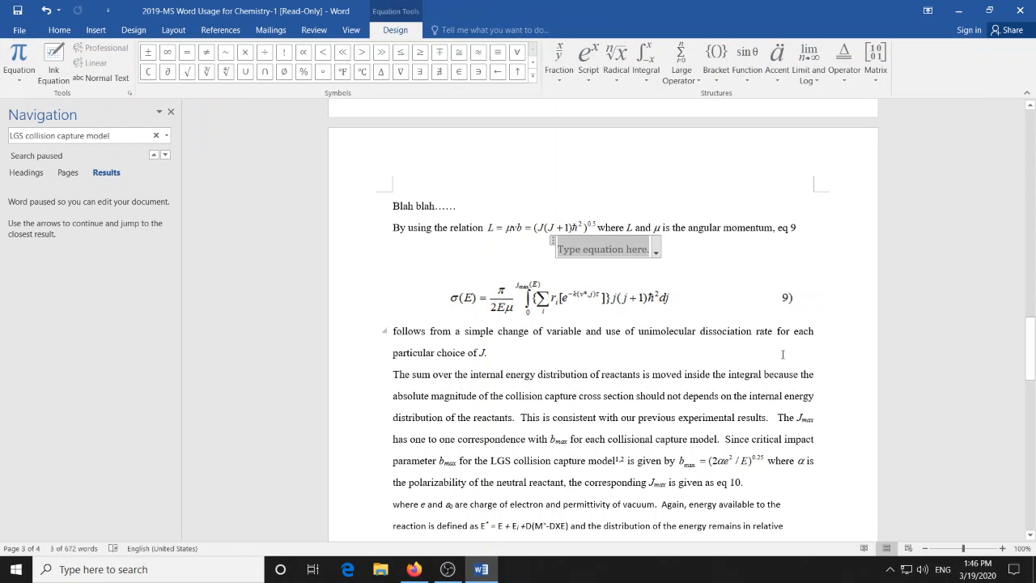
- Enter σ(E) = in the new equation, using the sigma symbol and a parenthesis bracket structure around E
left_click(533, 76)
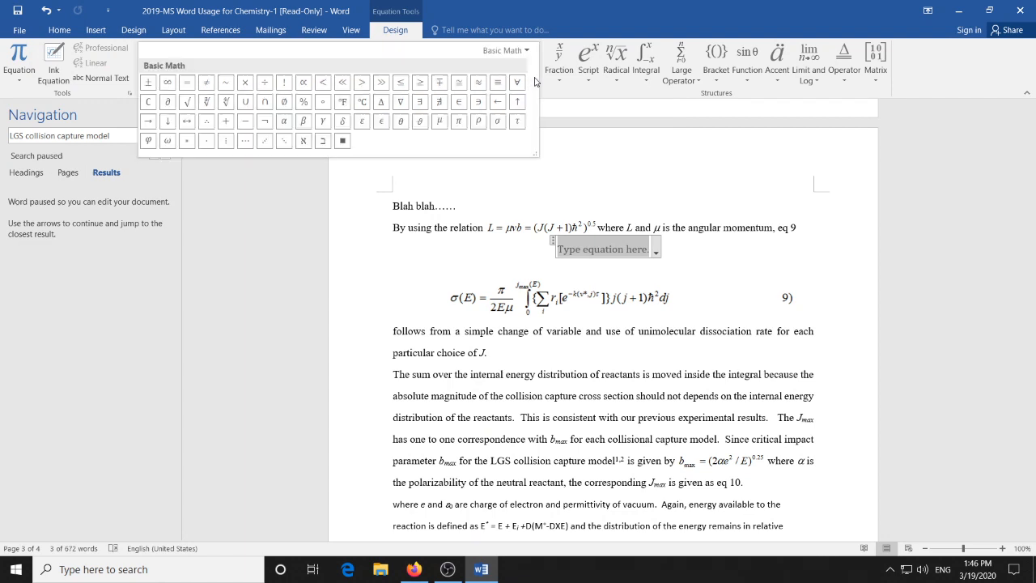
left_click(499, 122)
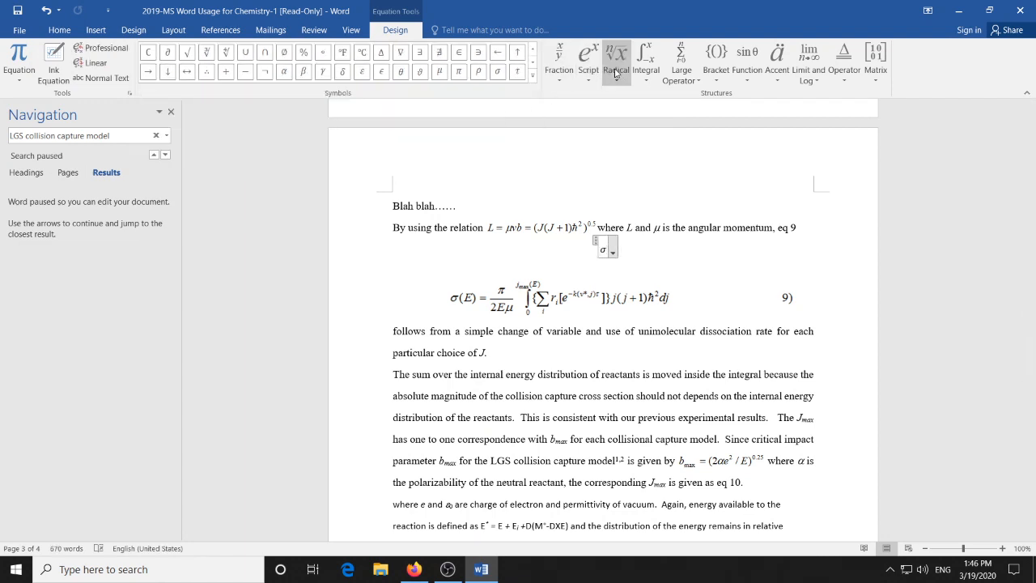
left_click(717, 72)
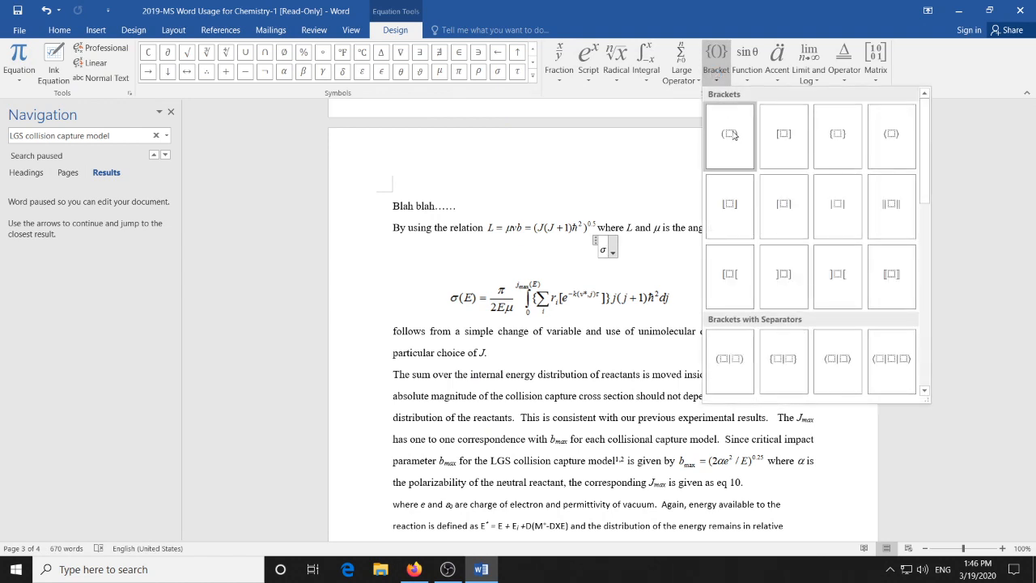
left_click(734, 133)
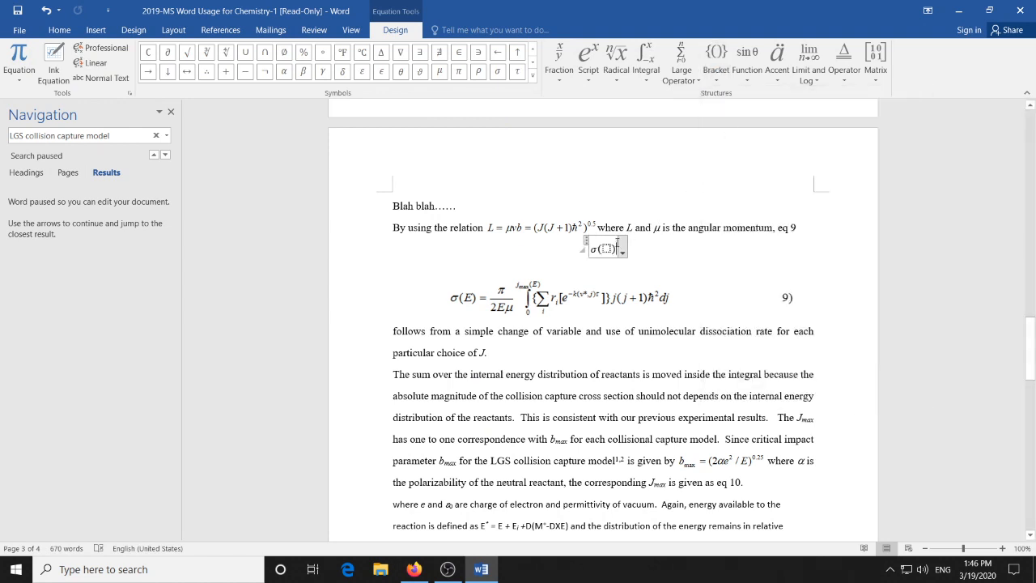
left_click(609, 248)
type("E")
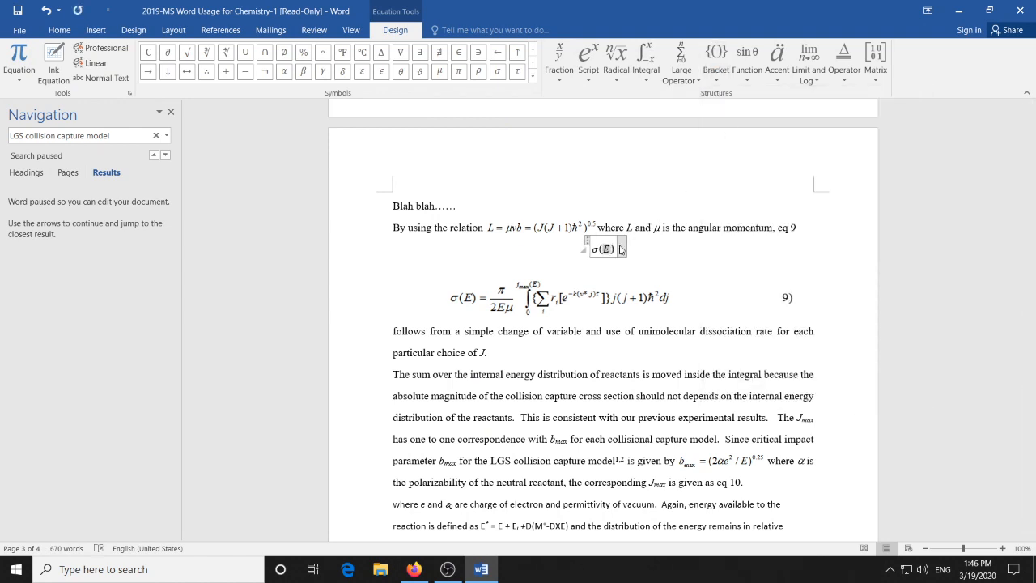
key("Right")
type("=")
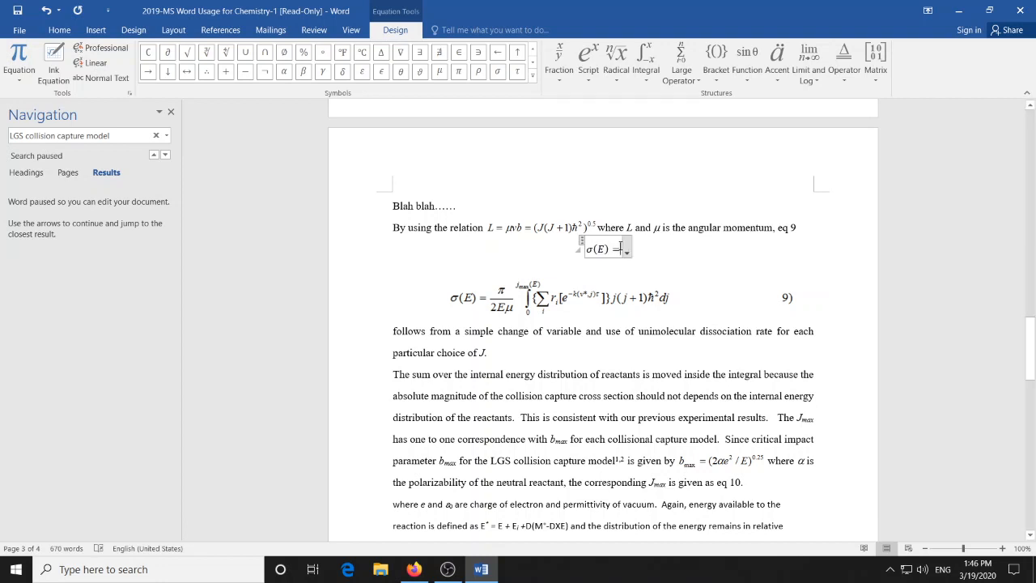
- Add a stacked fraction after the equals sign with π as the numerator and 2Eμ as the denominator
left_click(558, 61)
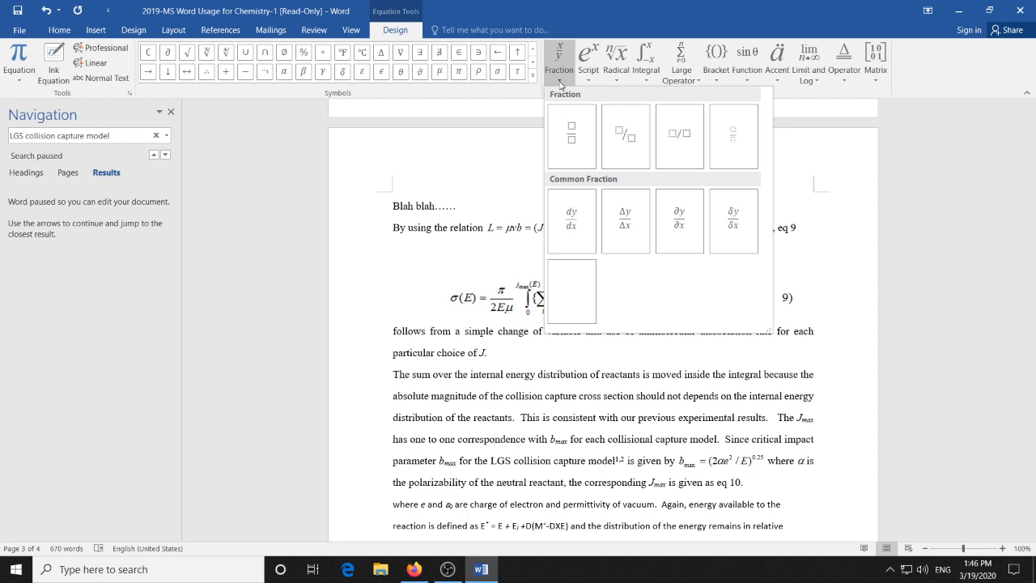
left_click(564, 123)
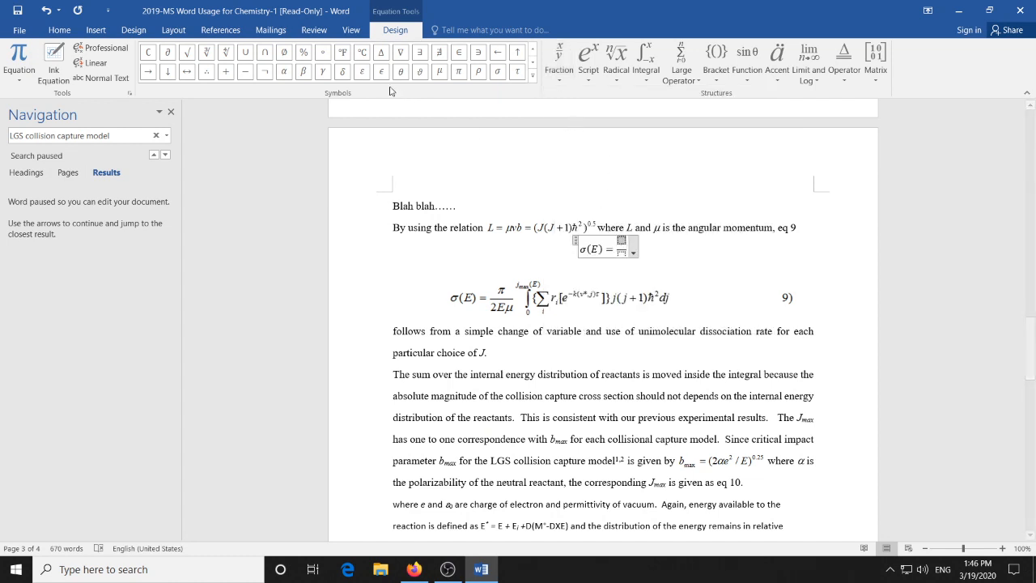
left_click(458, 74)
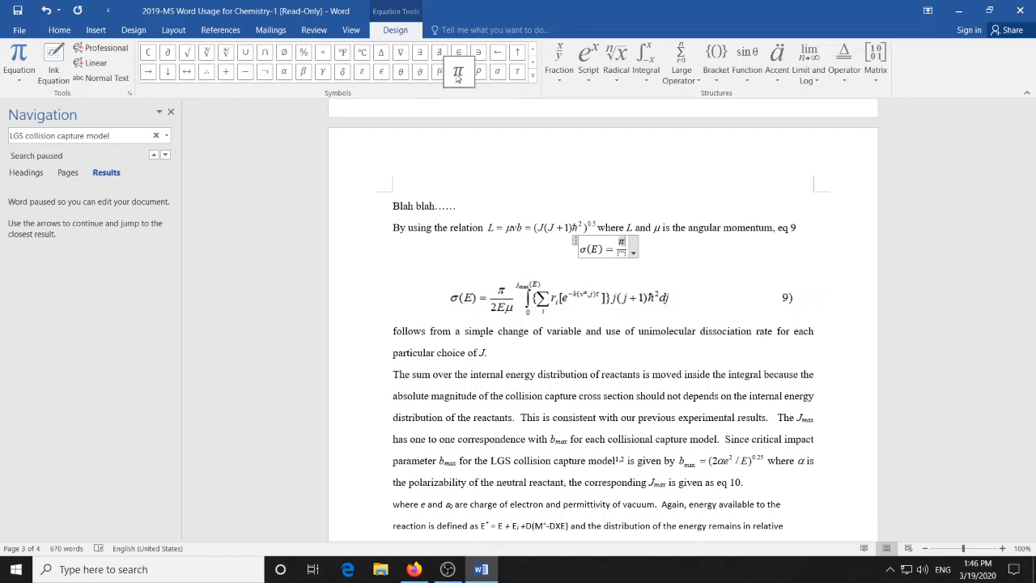
key("Down")
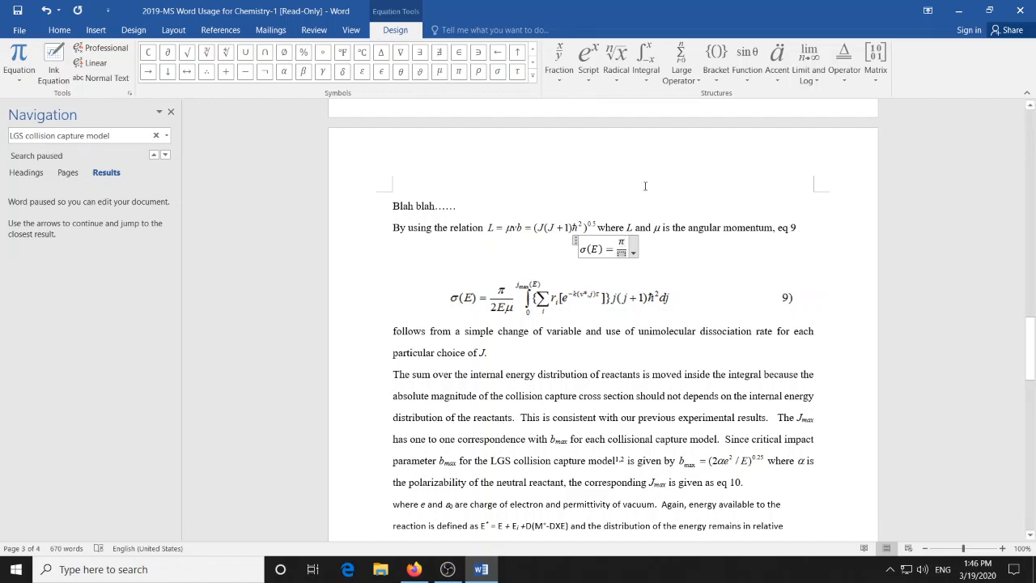
type("2")
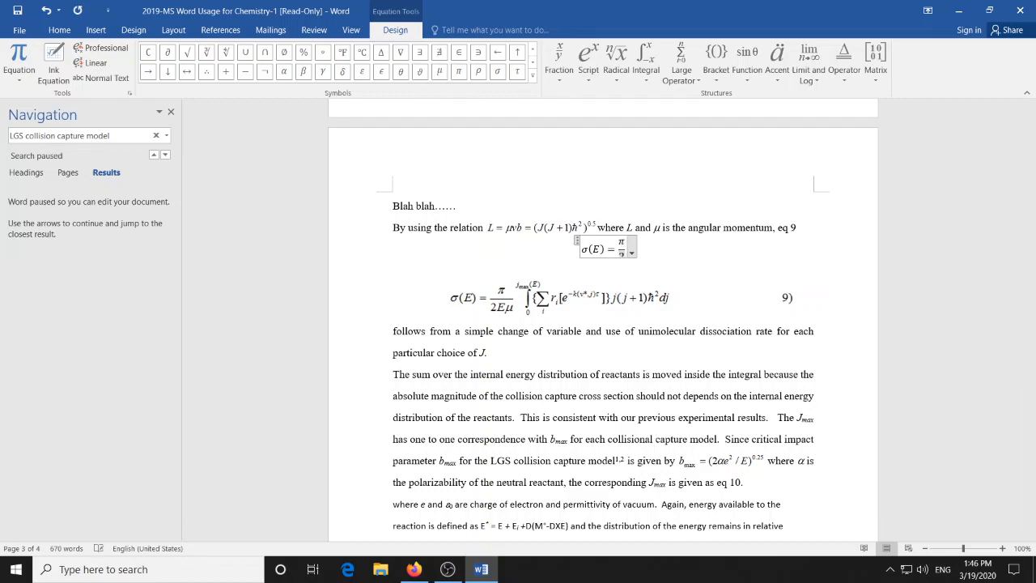
left_click(439, 72)
left_click(479, 75)
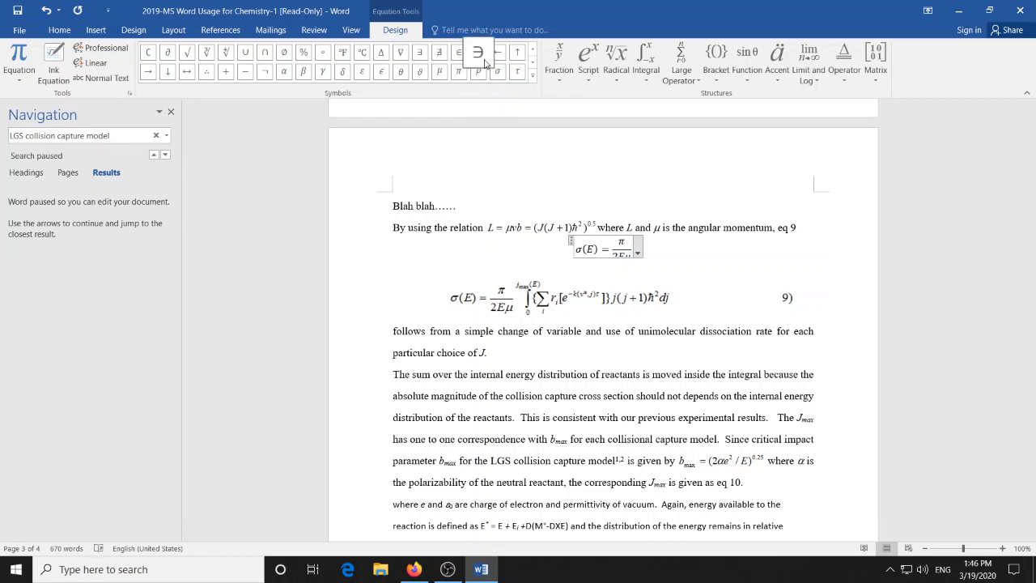
- Add an integral with side-placed limits after the fraction and enter J with subscript max as its upper limit
left_click(648, 81)
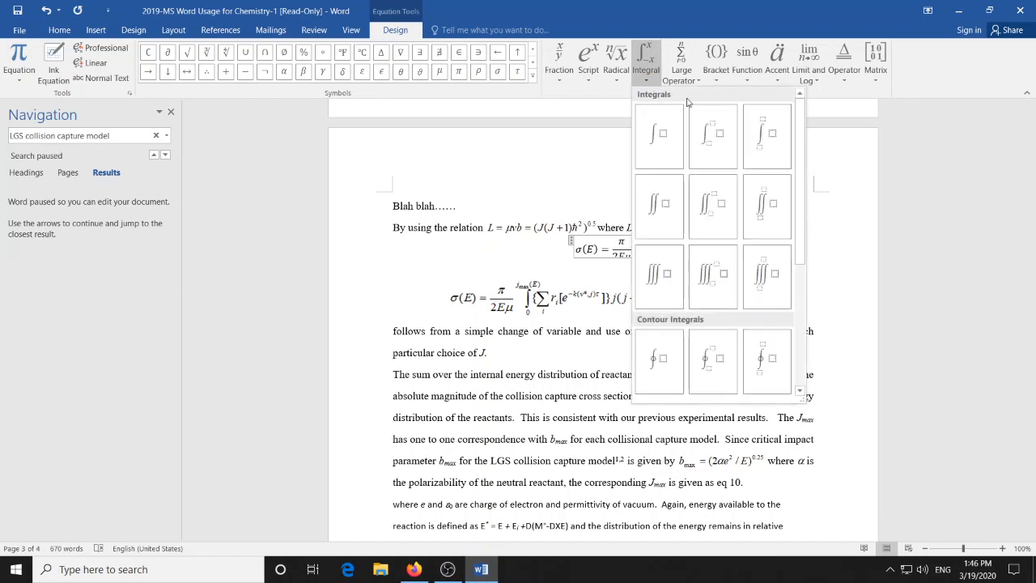
left_click(714, 136)
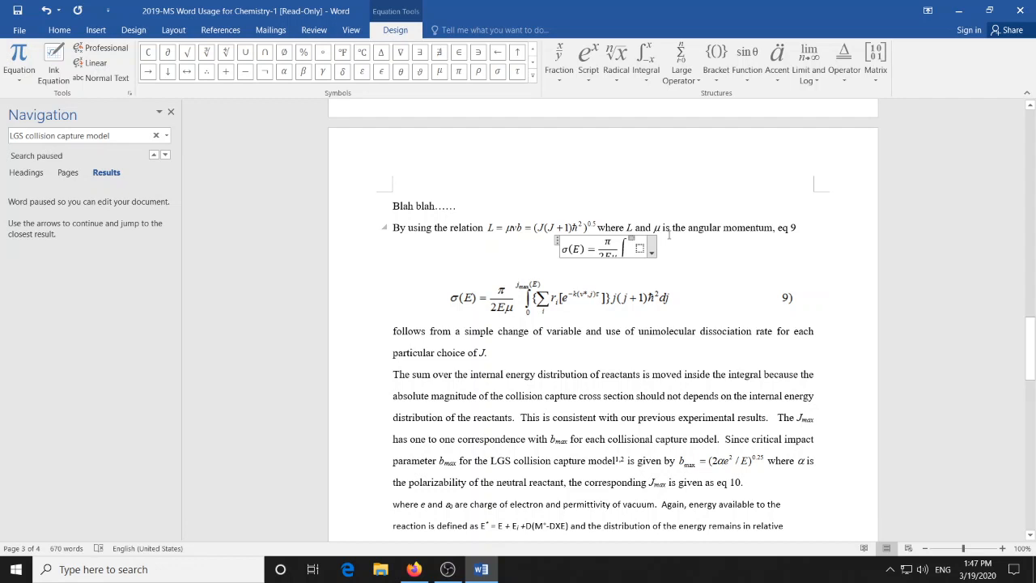
left_click(632, 240)
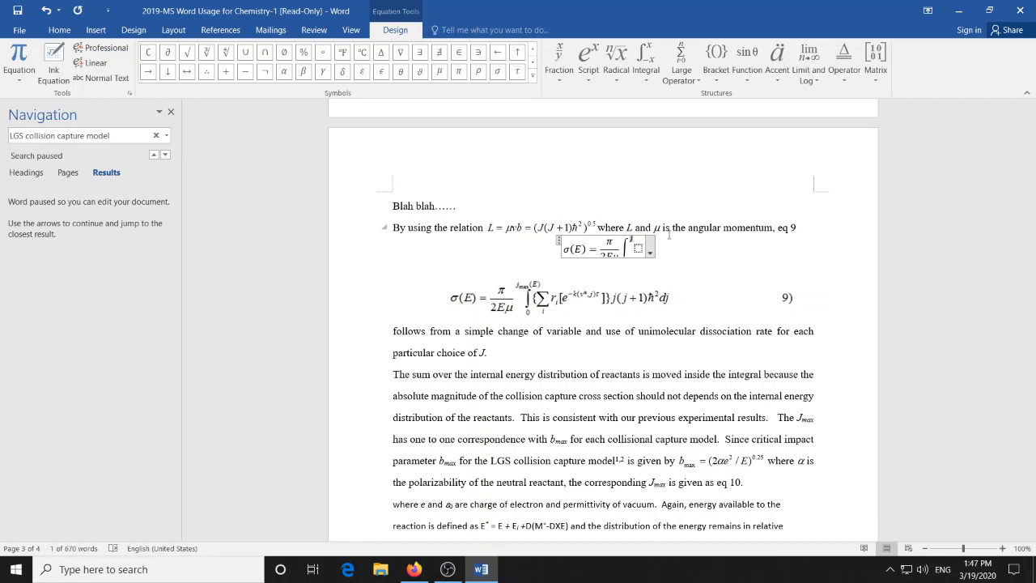
left_click(589, 61)
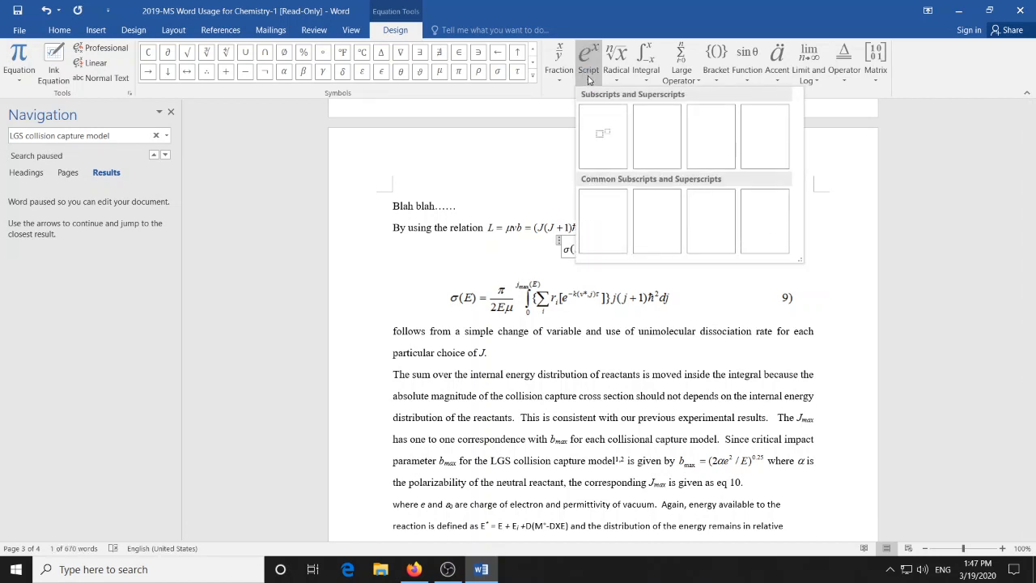
left_click(655, 130)
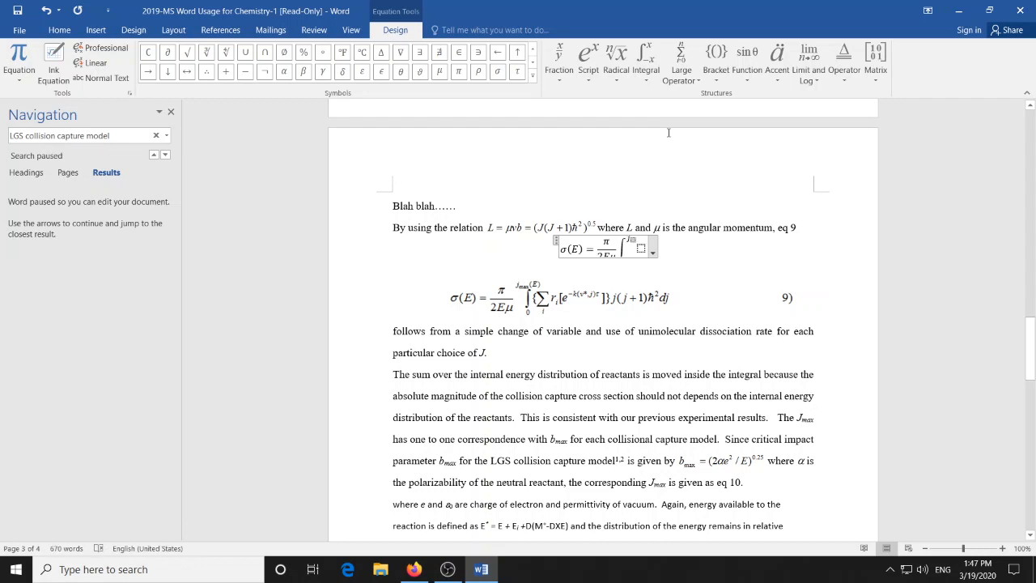
type("max")
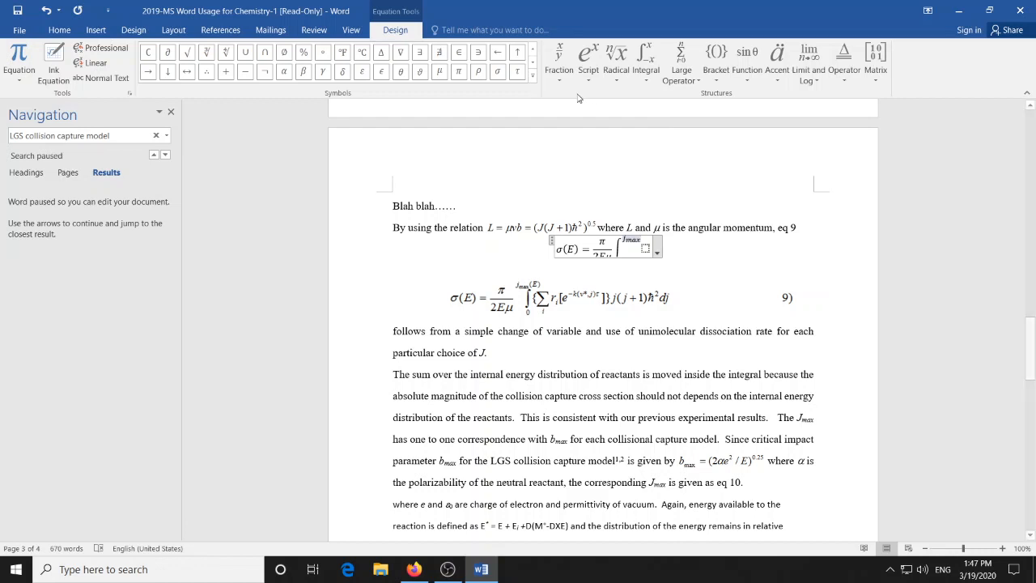
- Complete the integral's upper limit with a parenthesis bracket structure around E after the max subscript
left_click(728, 81)
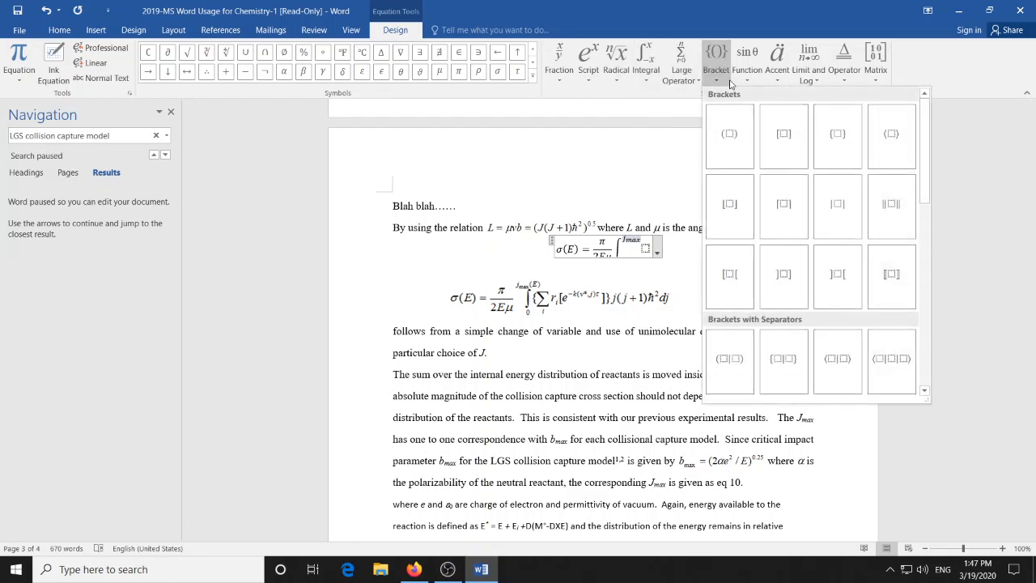
left_click(742, 132)
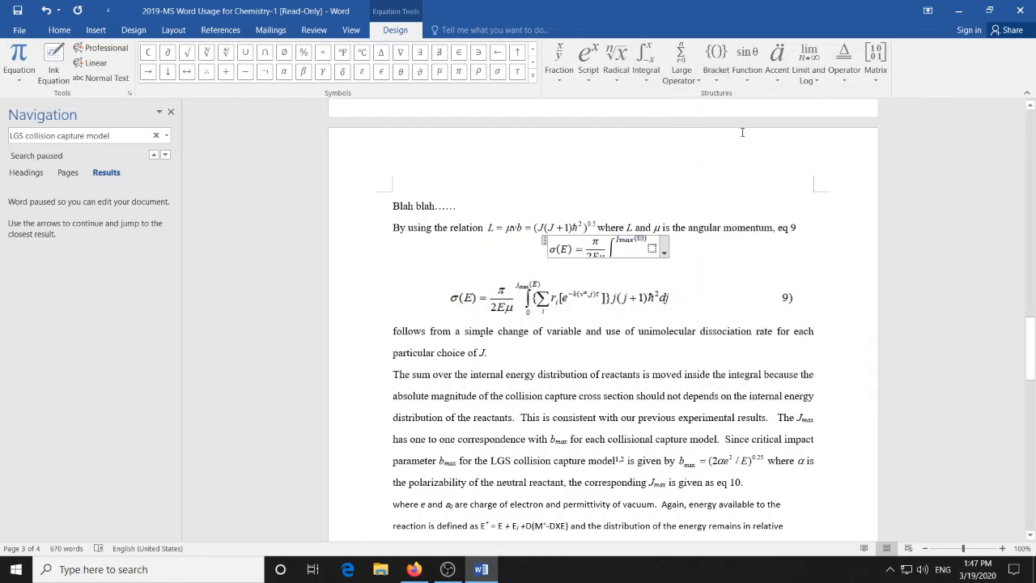
type("E")
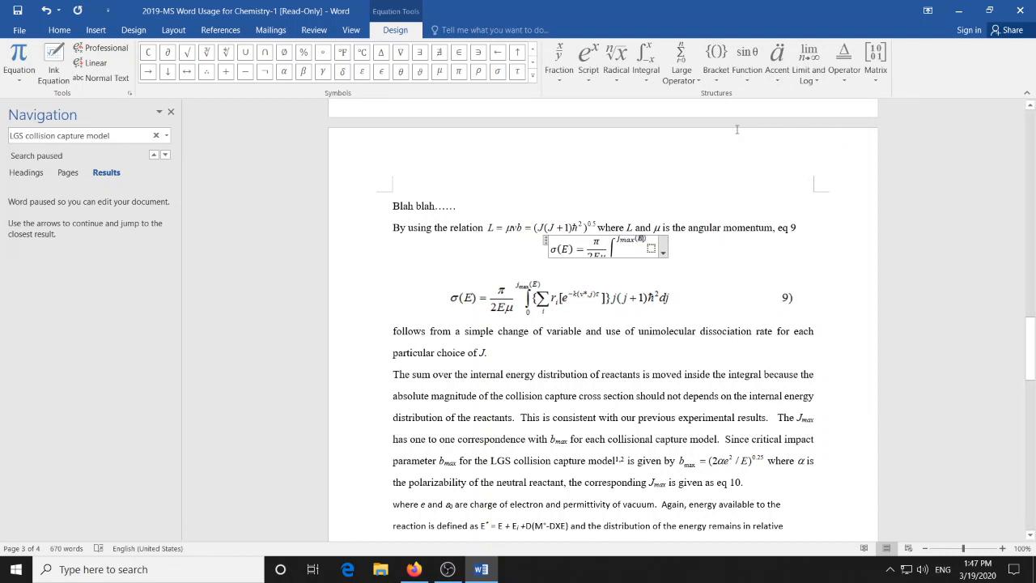
left_click(737, 129)
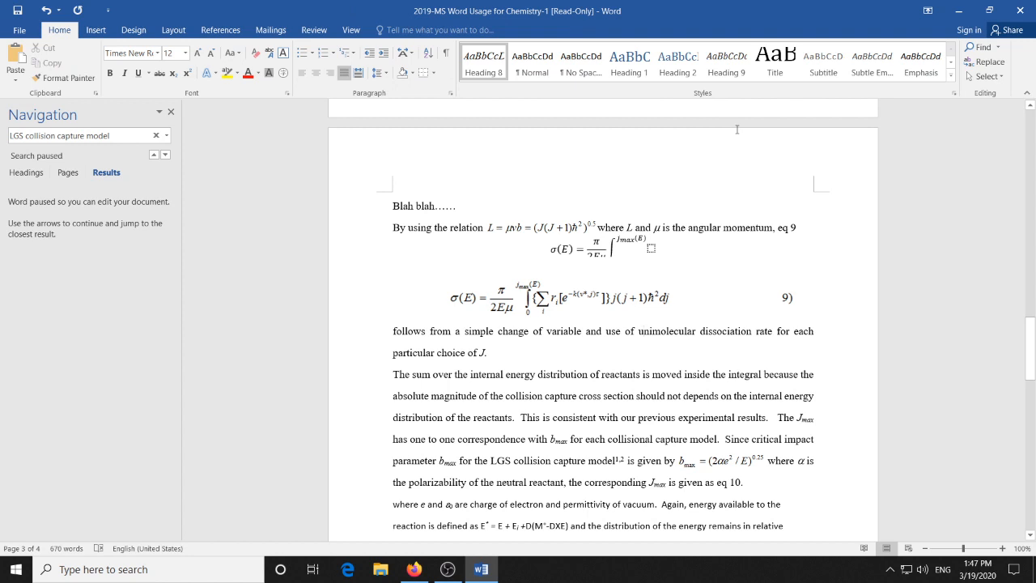
left_click(636, 254)
left_click(627, 249)
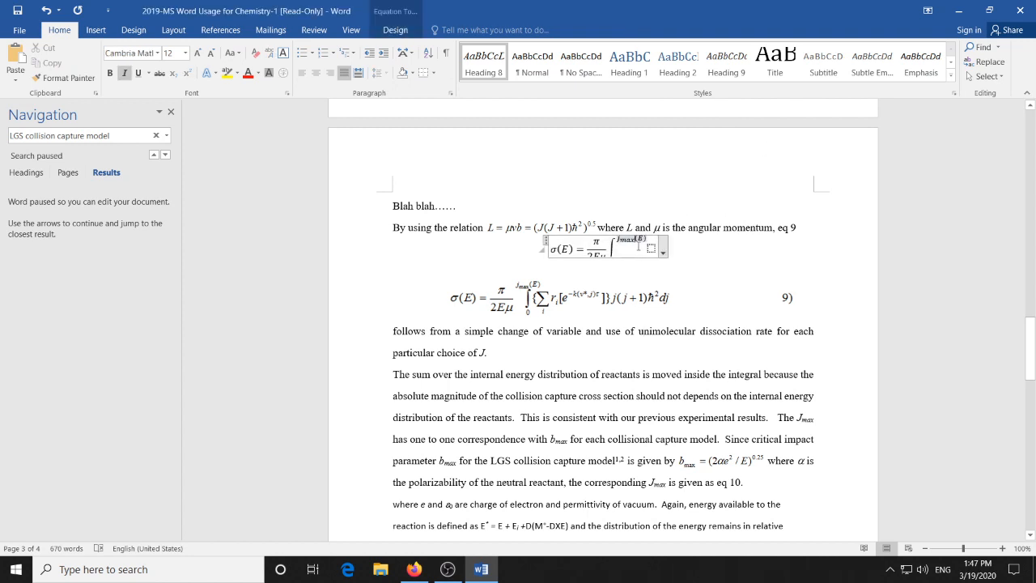
key("Right")
key("Right")
key("Right")
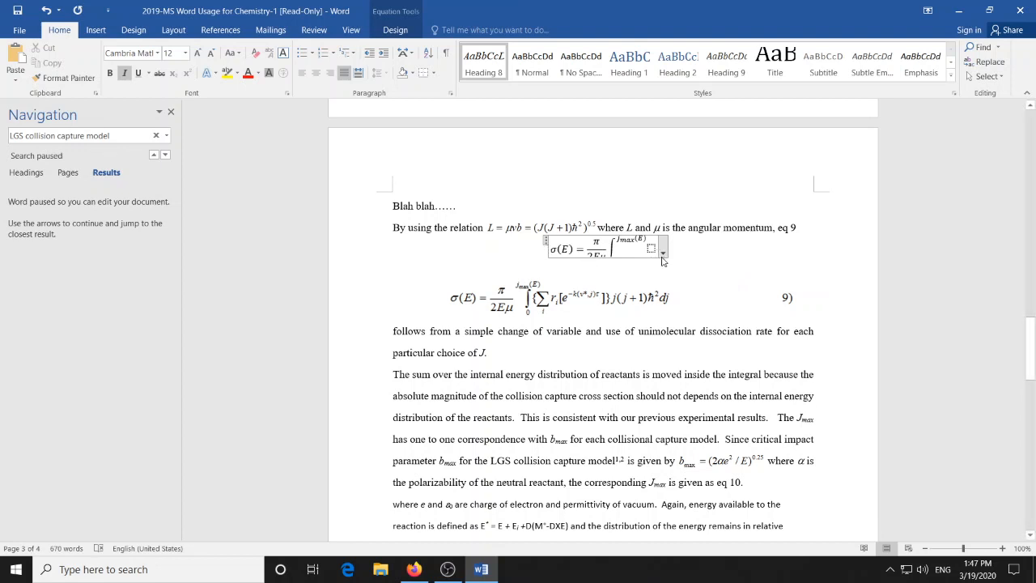
left_click(663, 254)
left_click(702, 260)
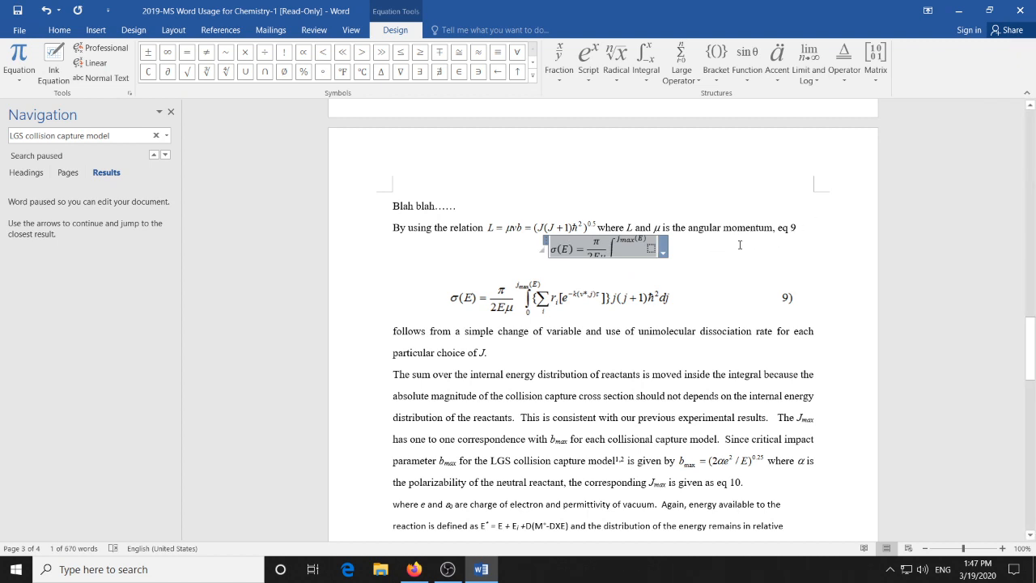
left_click(514, 256)
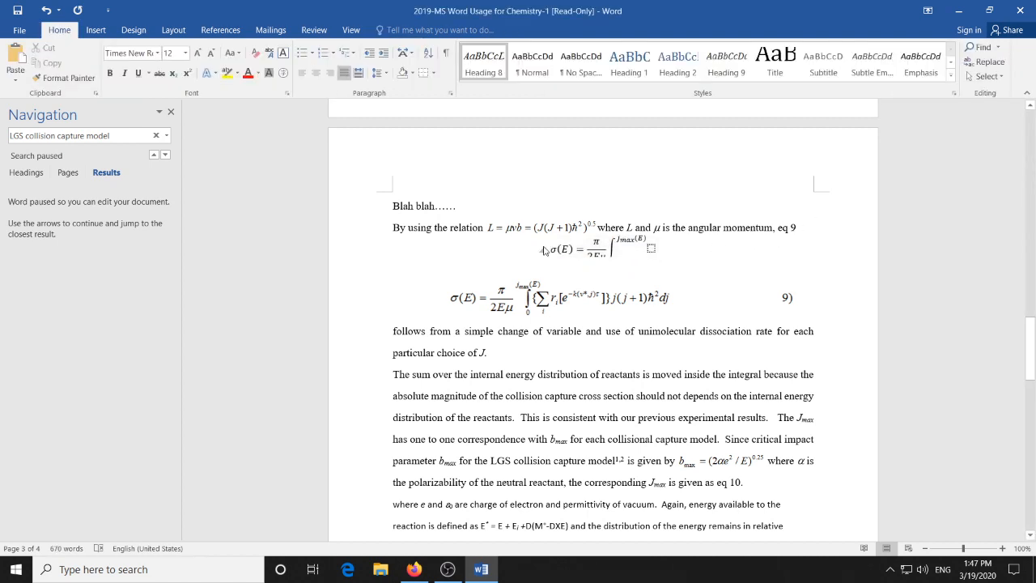
- Set the new equation's paragraph spacing to 12 pt before and 12 pt after
left_click(552, 245)
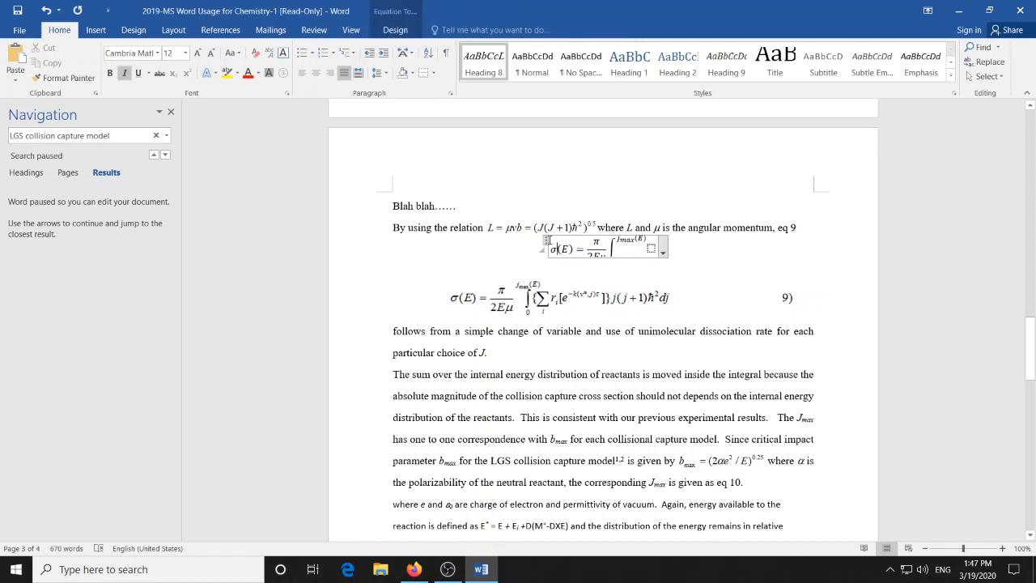
left_click(546, 243)
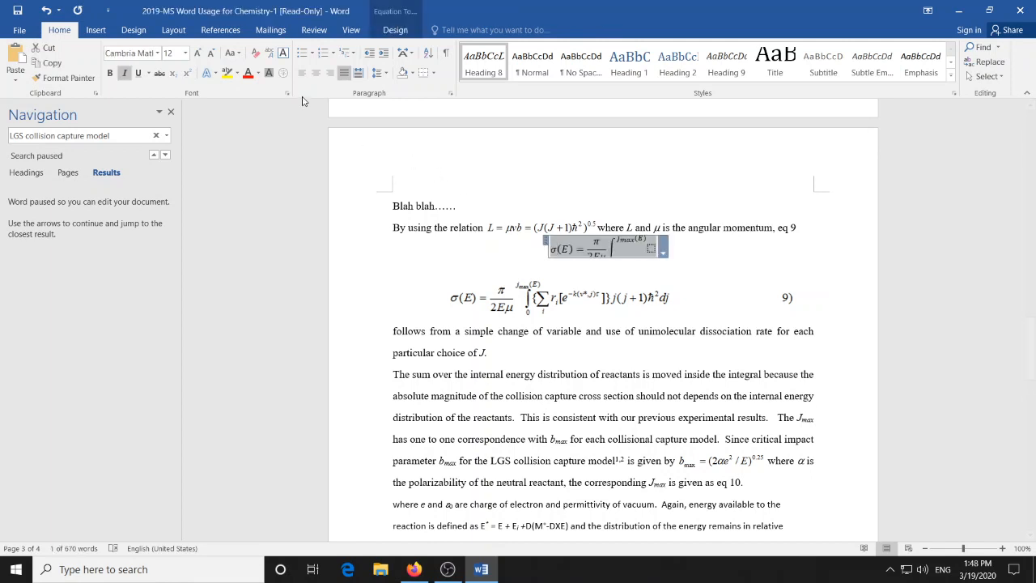
left_click(450, 93)
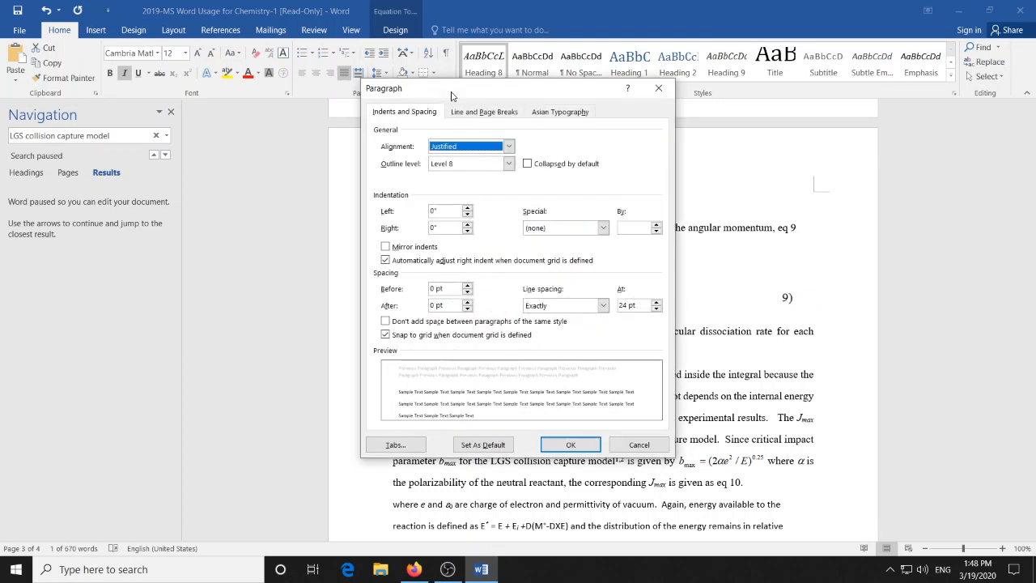
left_click(468, 286)
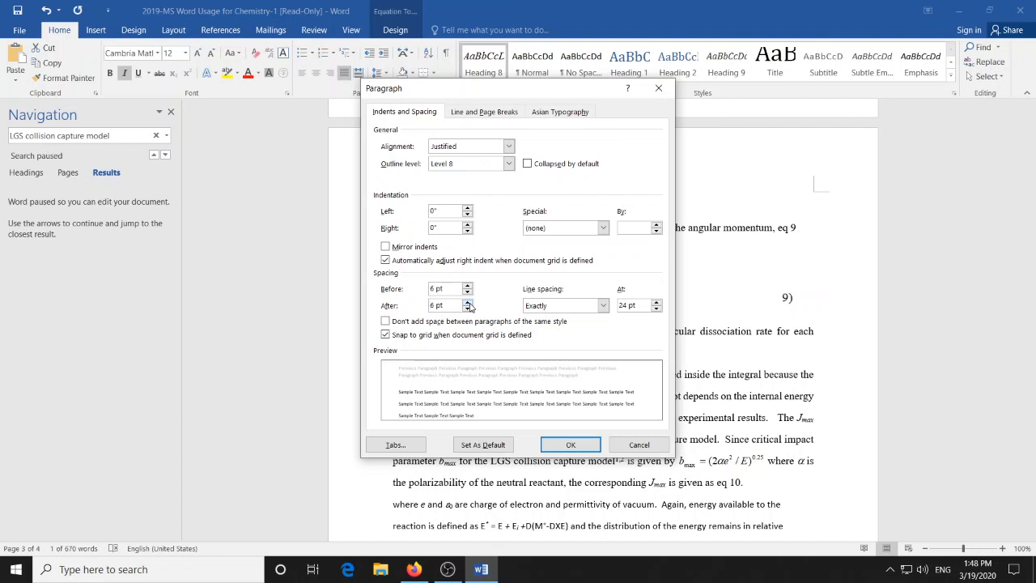
left_click(468, 303)
left_click(468, 286)
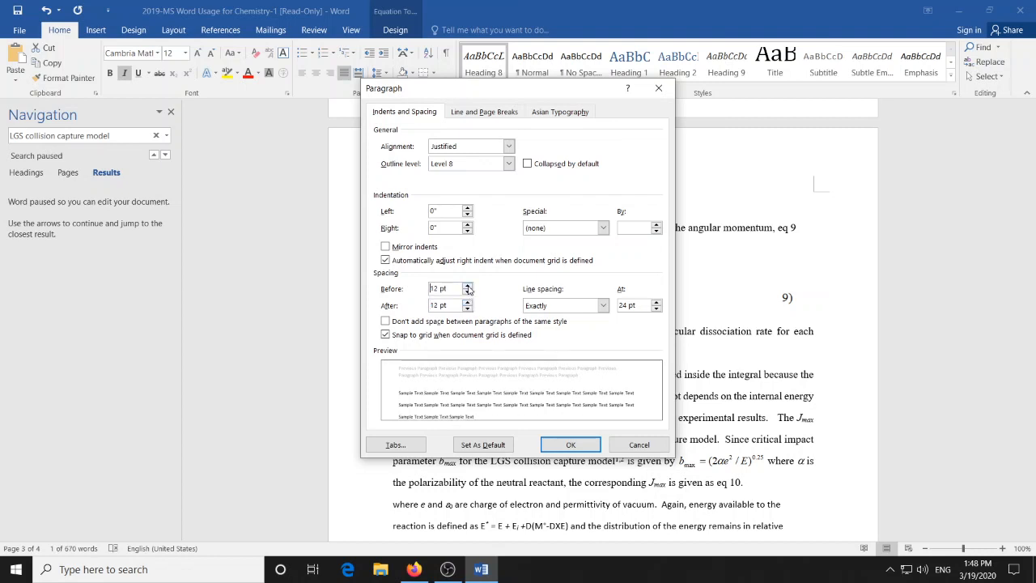
left_click(572, 445)
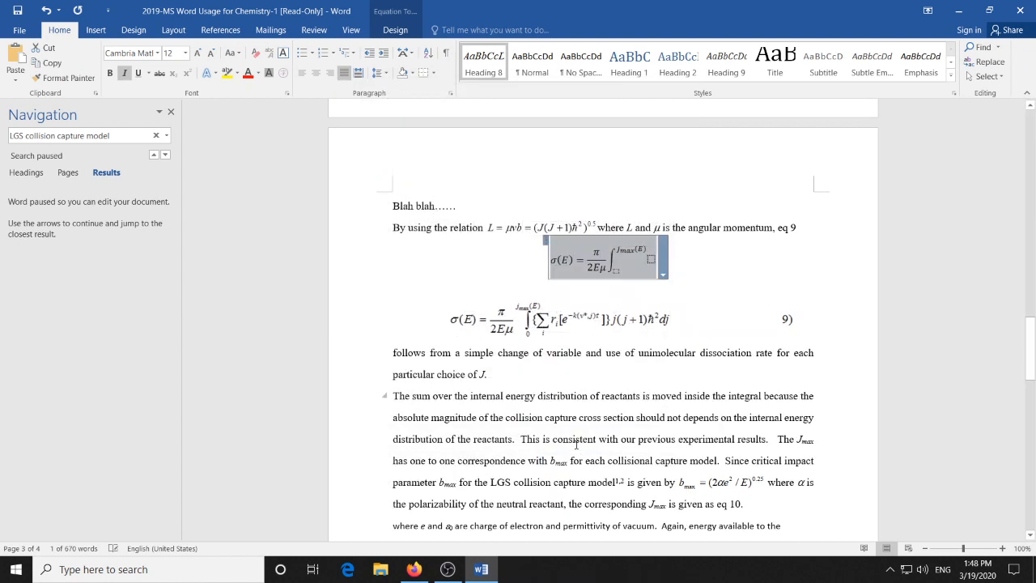
left_click(620, 280)
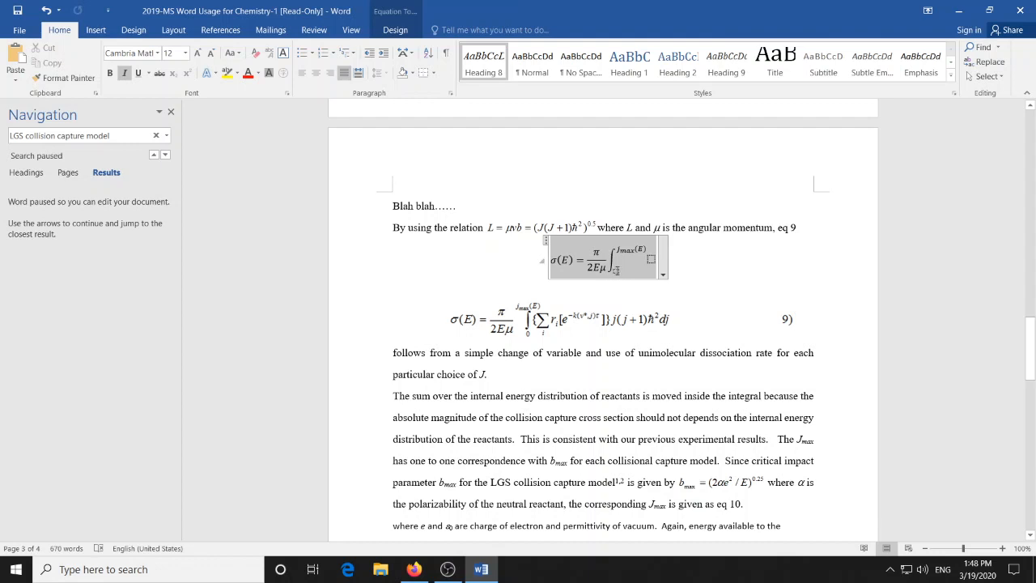
left_click(702, 268)
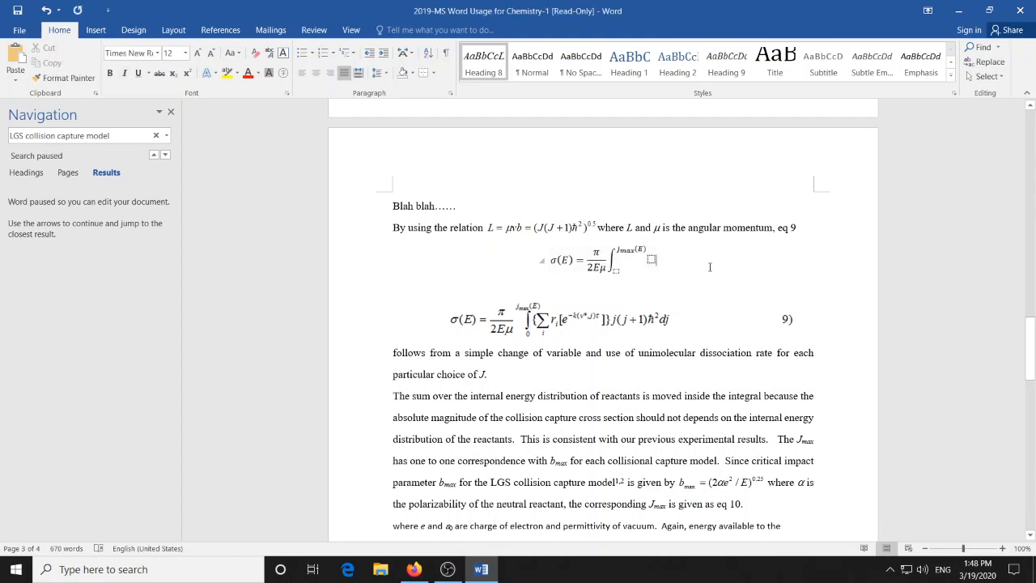
left_click(617, 270)
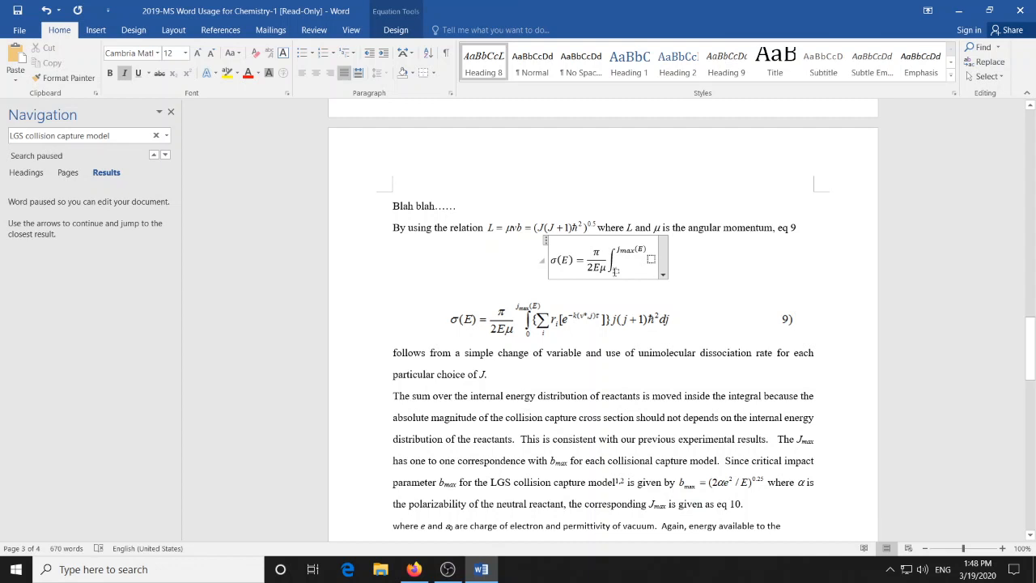
triple_click(616, 273)
left_click(617, 273)
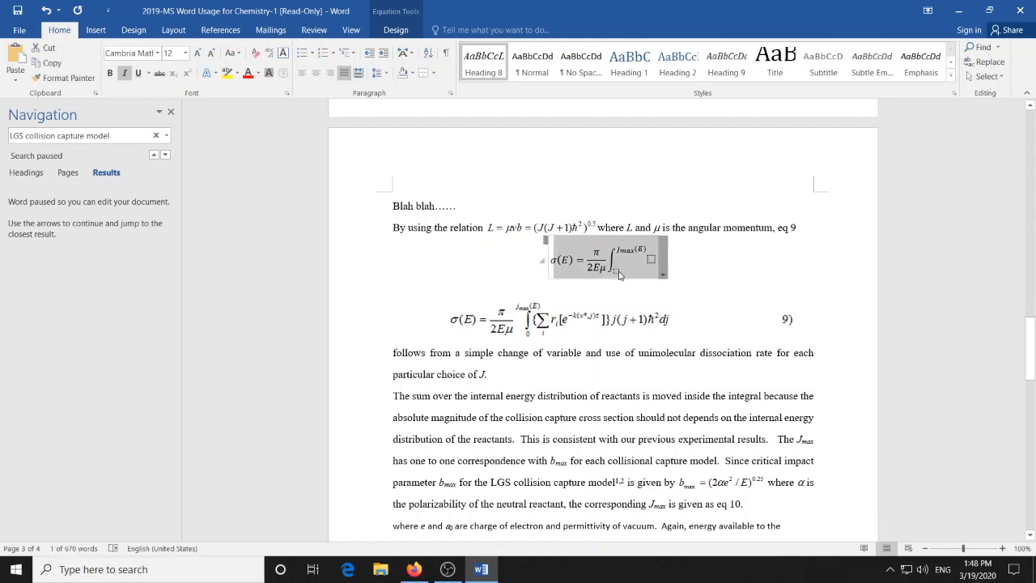
left_click(639, 269)
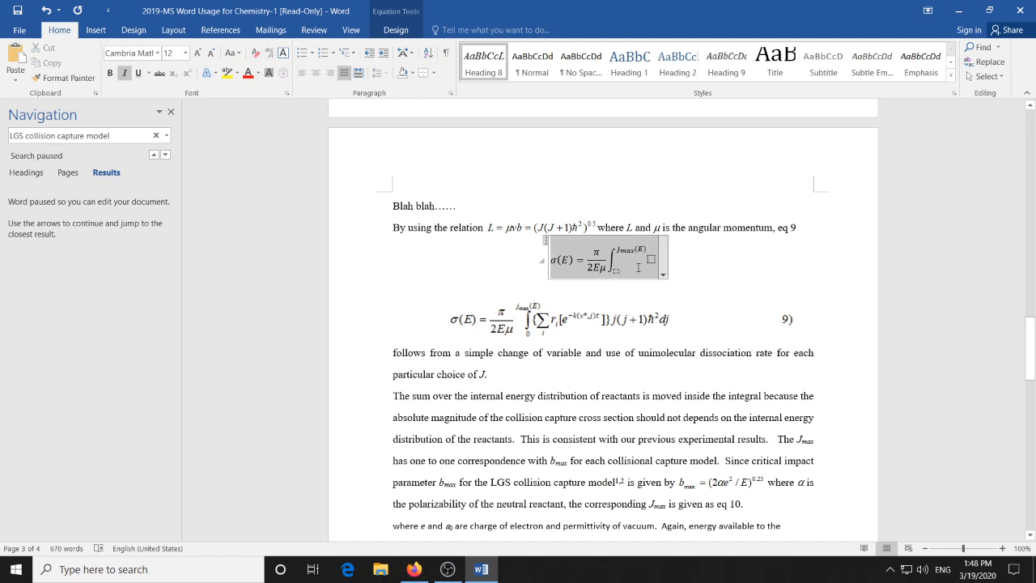
key("Left")
key("Left")
key("Left")
key("Left")
key("Left")
key("Left")
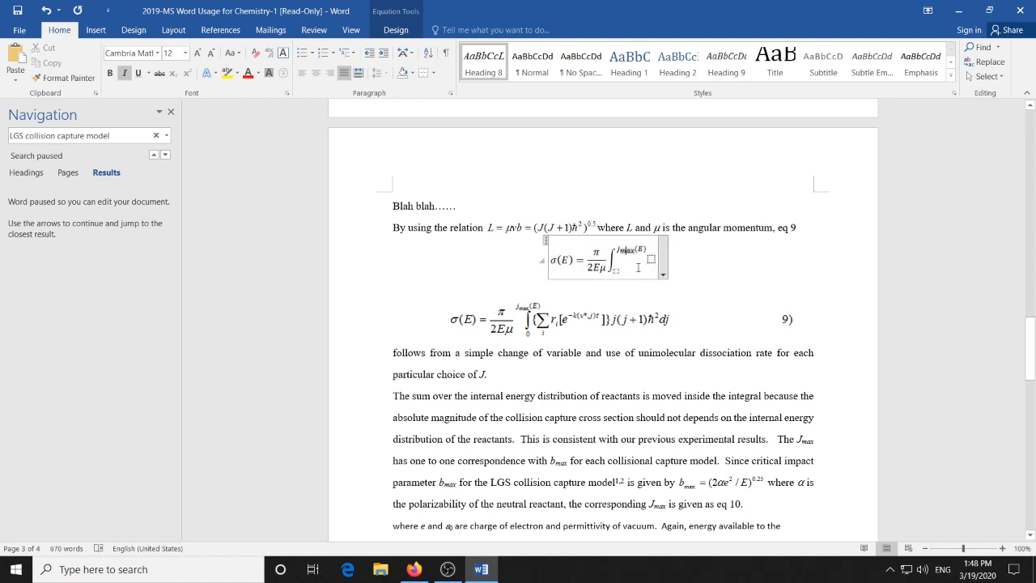
key("Right")
key("Right")
key("Right")
key("Right")
key("Right")
key("Right")
key("Right")
key("Left")
key("Left")
key("Left")
key("Left")
key("Left")
key("Left")
key("Left")
key("Left")
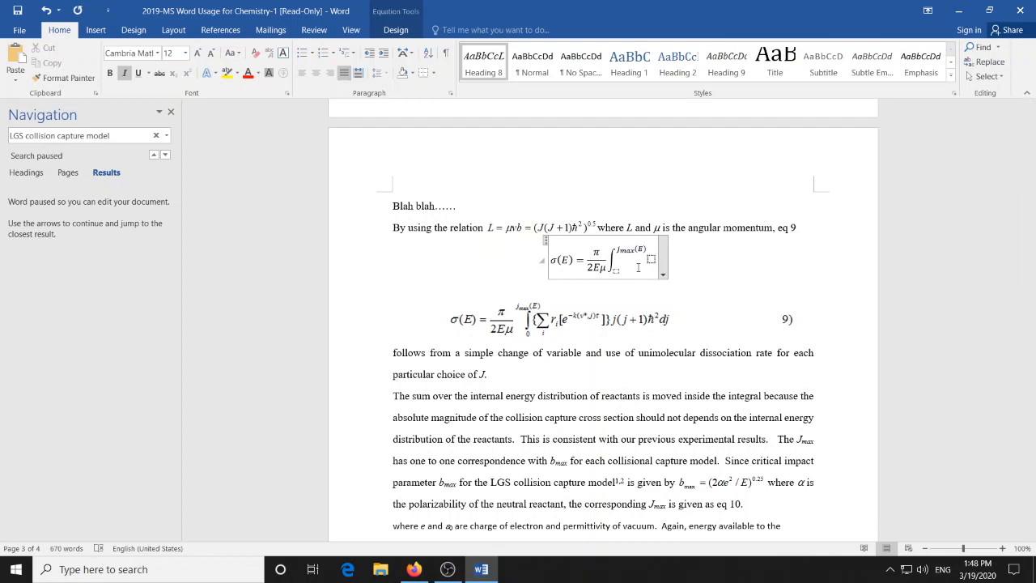
key("Left")
key("Down")
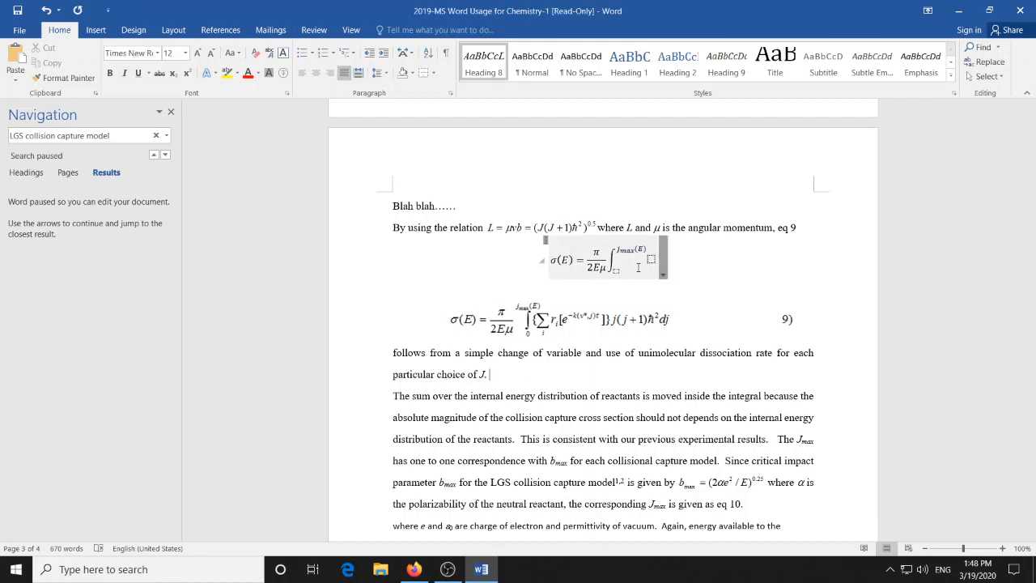
- Try to select the empty lower limit placeholder of the new equation's integral
left_click(615, 270)
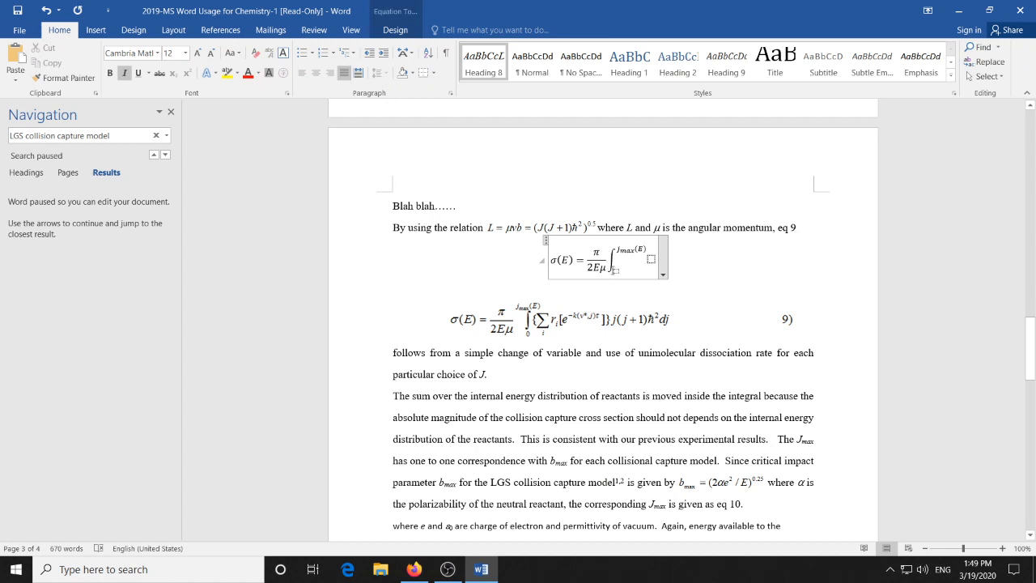
triple_click(618, 272)
double_click(620, 276)
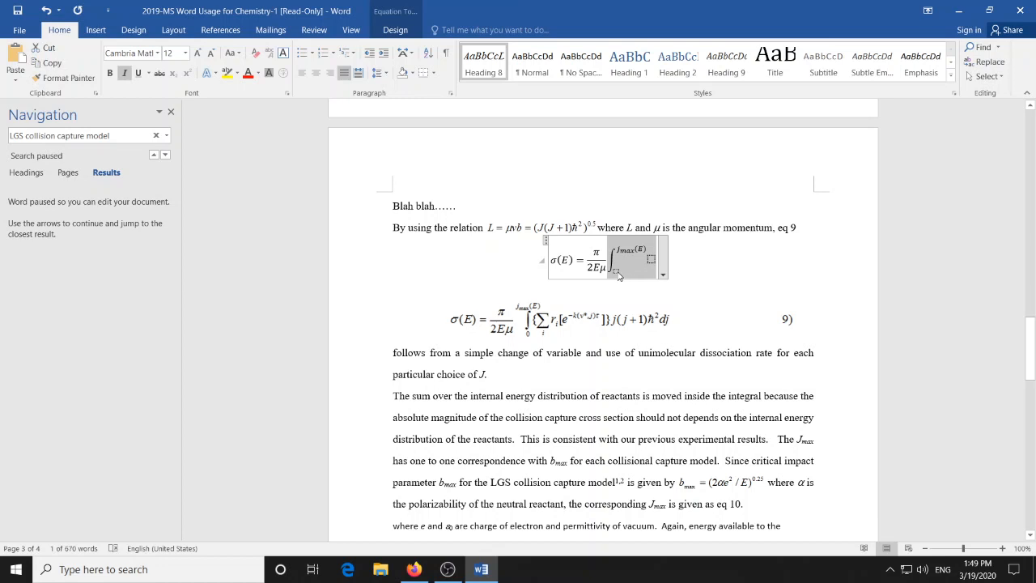
left_click(620, 273)
left_click(619, 272)
triple_click(619, 272)
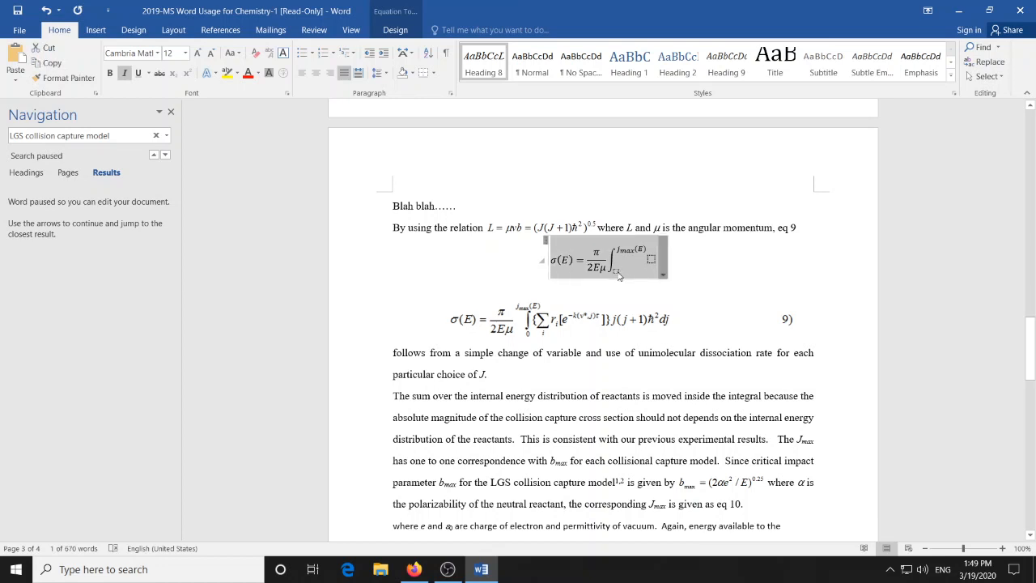
triple_click(621, 276)
left_click(619, 274)
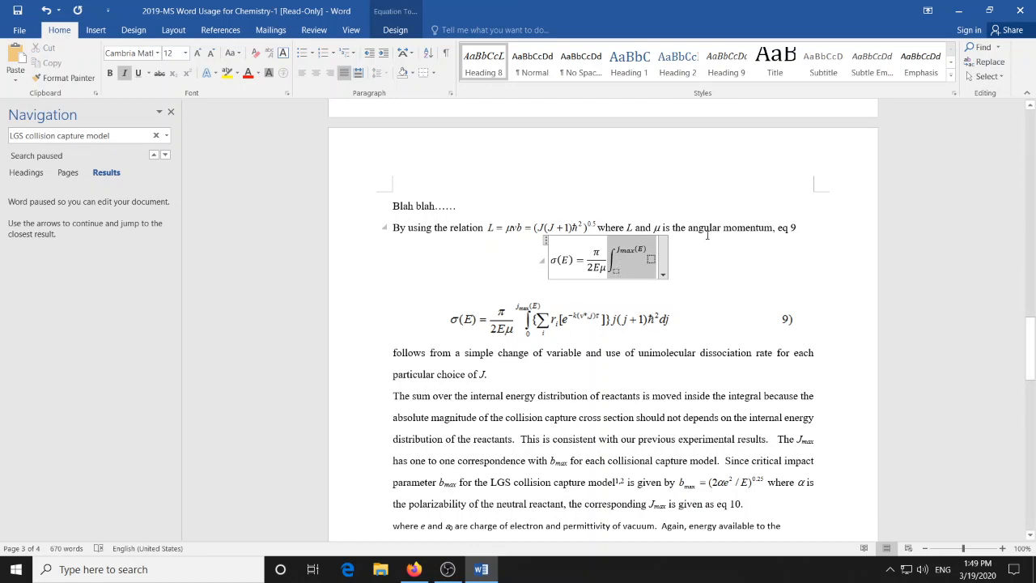
key("Right")
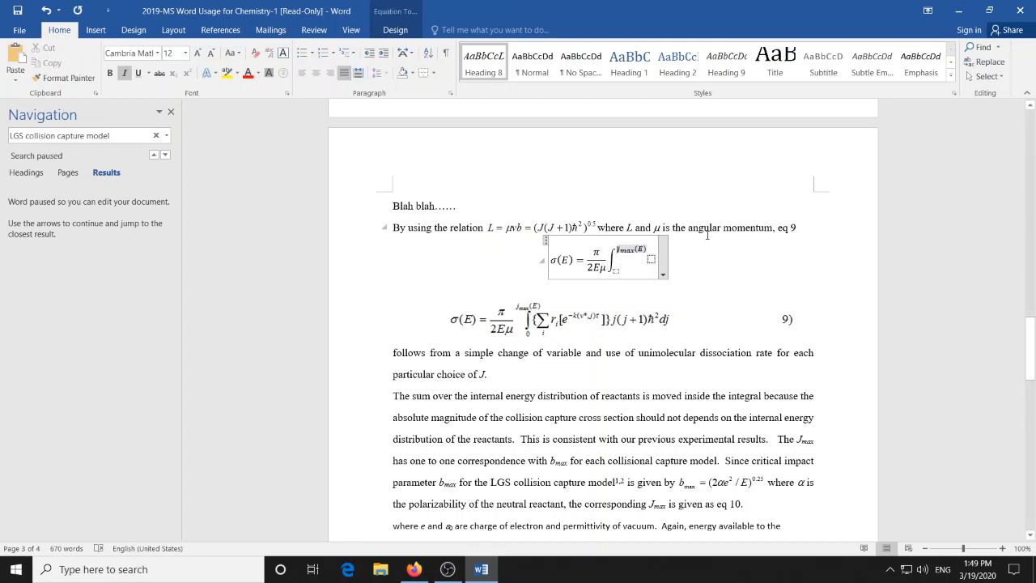
key("shift+Left")
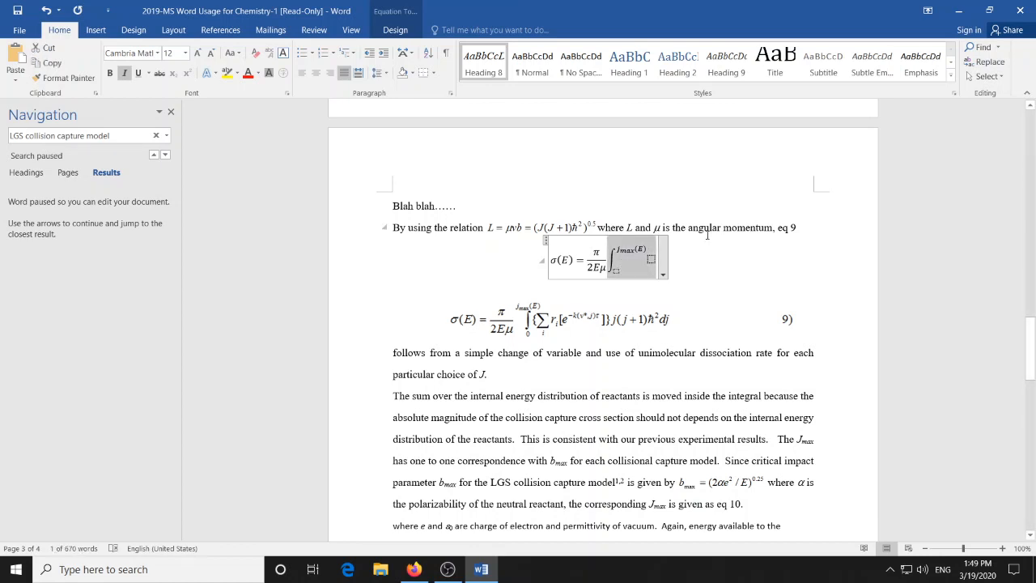
- Cut the upper limit Jmax(E) out of the new equation's integral
left_click(650, 252)
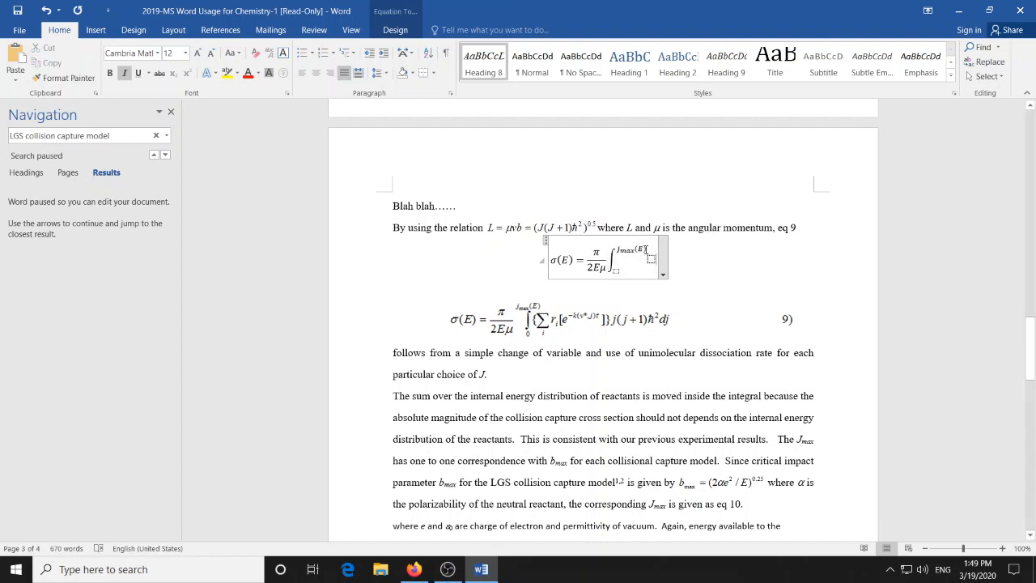
key("shift+Left")
key("shift+Left")
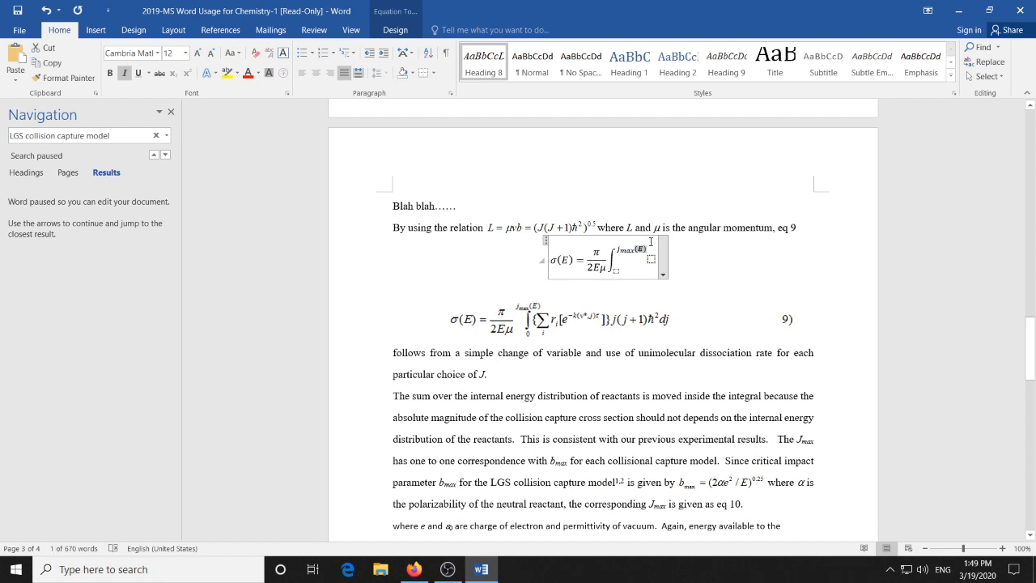
key("BackSpace")
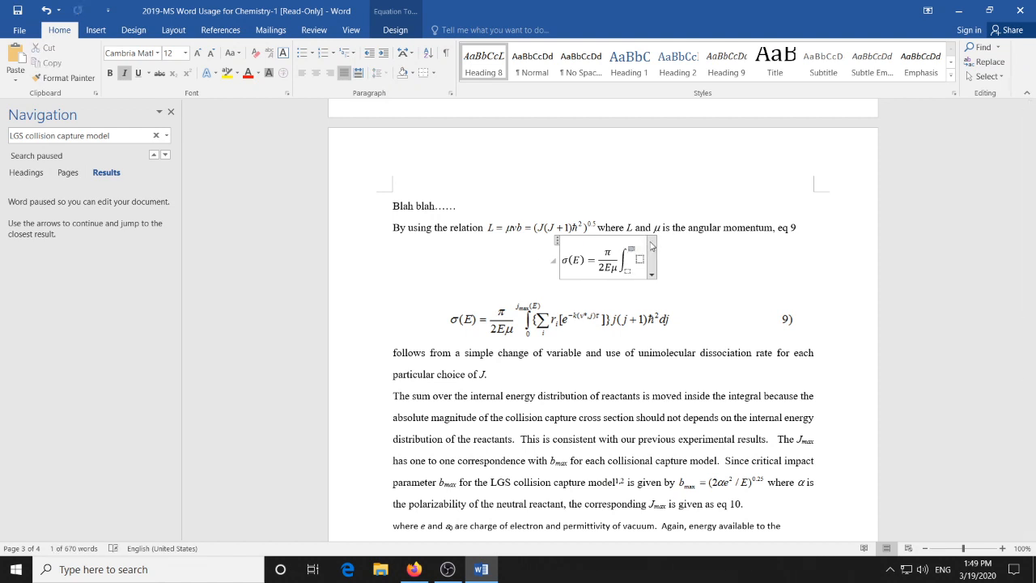
key("Up")
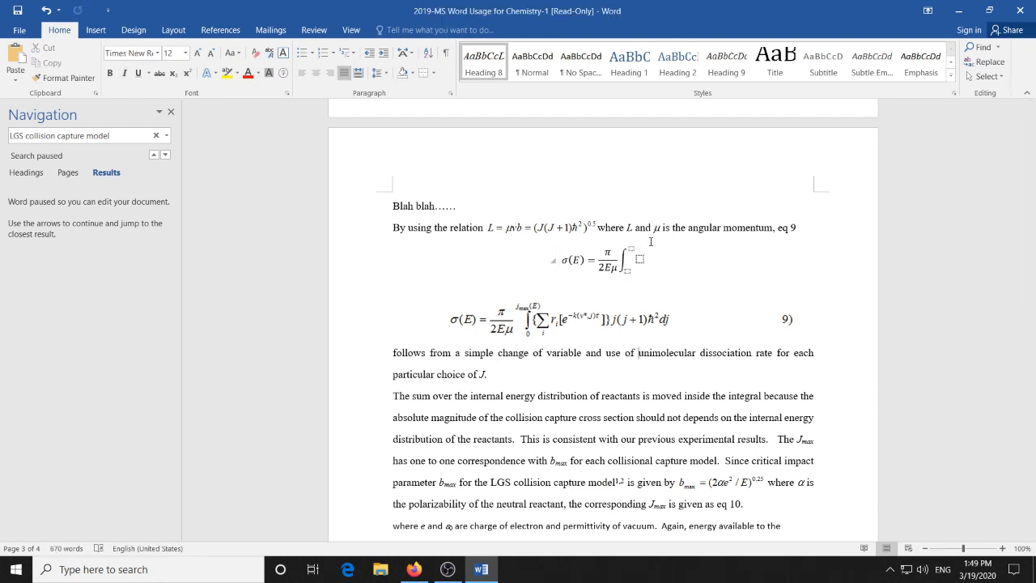
- Insert another integral with side-placed limits directly after the fraction and try to select its lower limit placeholder
left_click(650, 241)
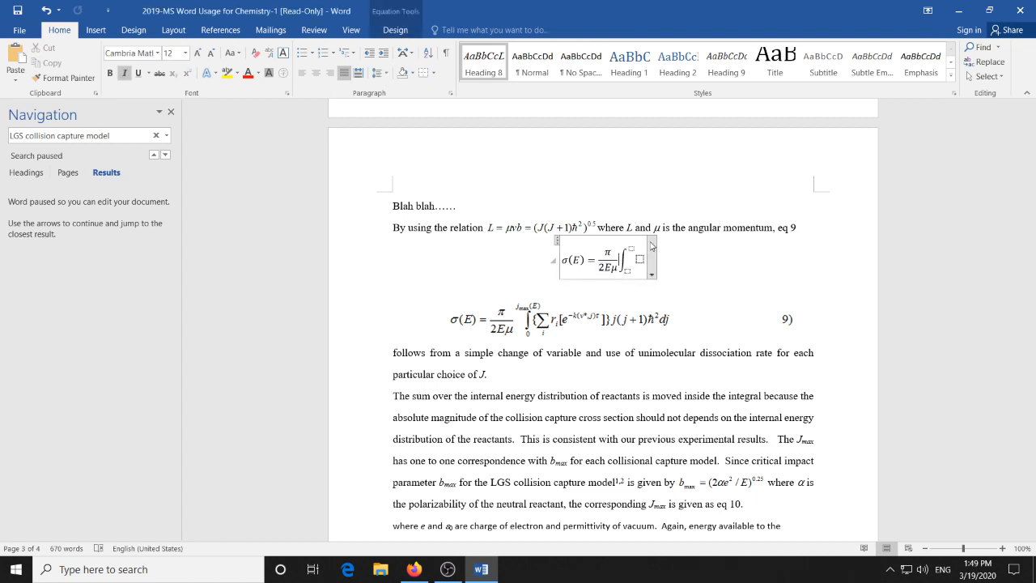
left_click(409, 36)
left_click(654, 84)
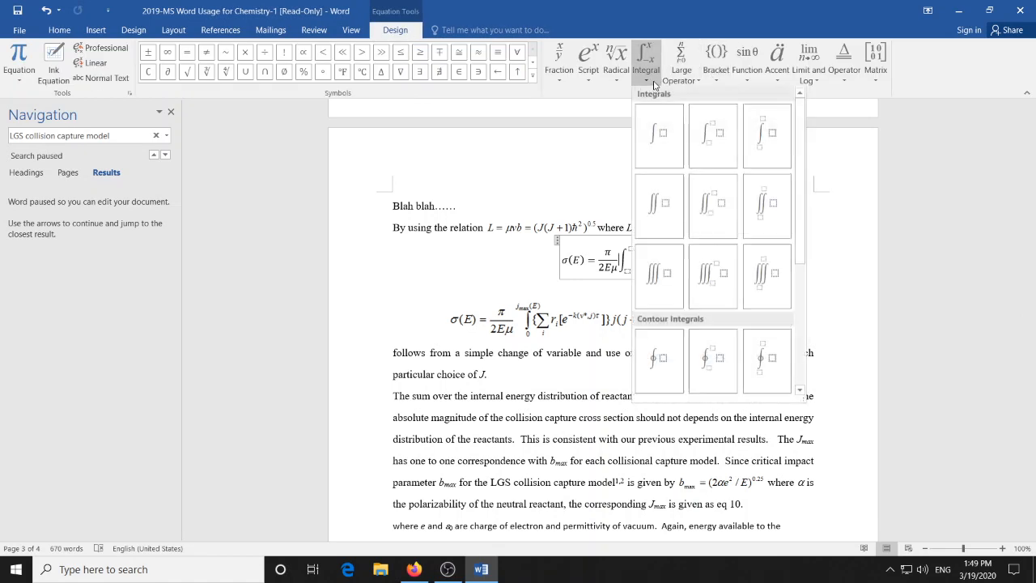
left_click(722, 138)
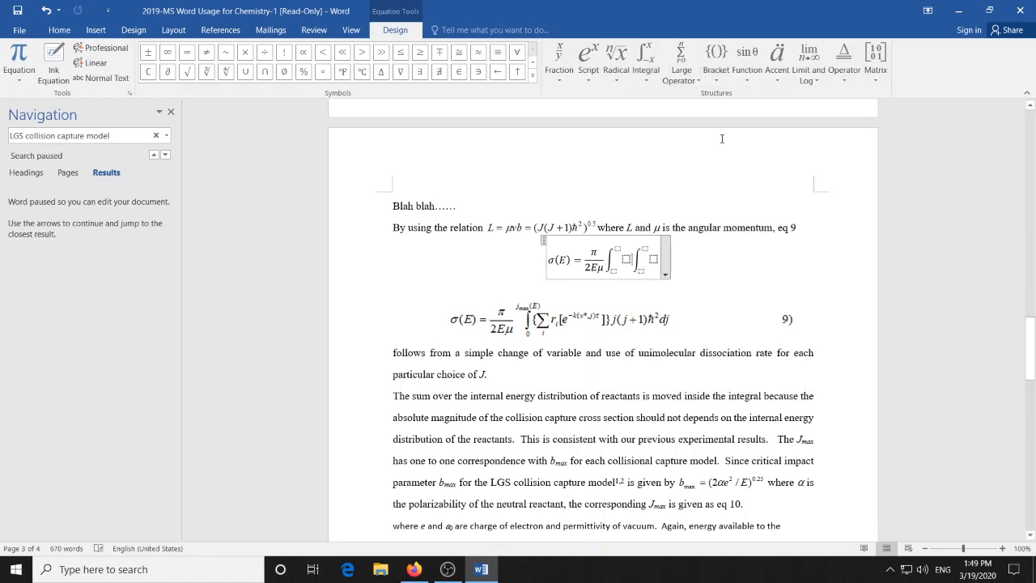
double_click(617, 273)
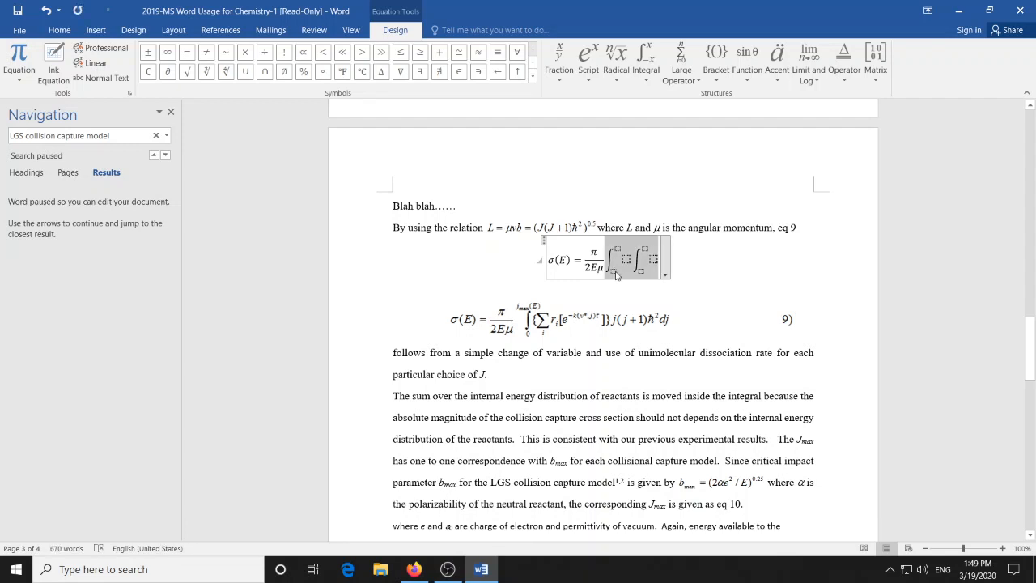
left_click(626, 260)
left_click(618, 251)
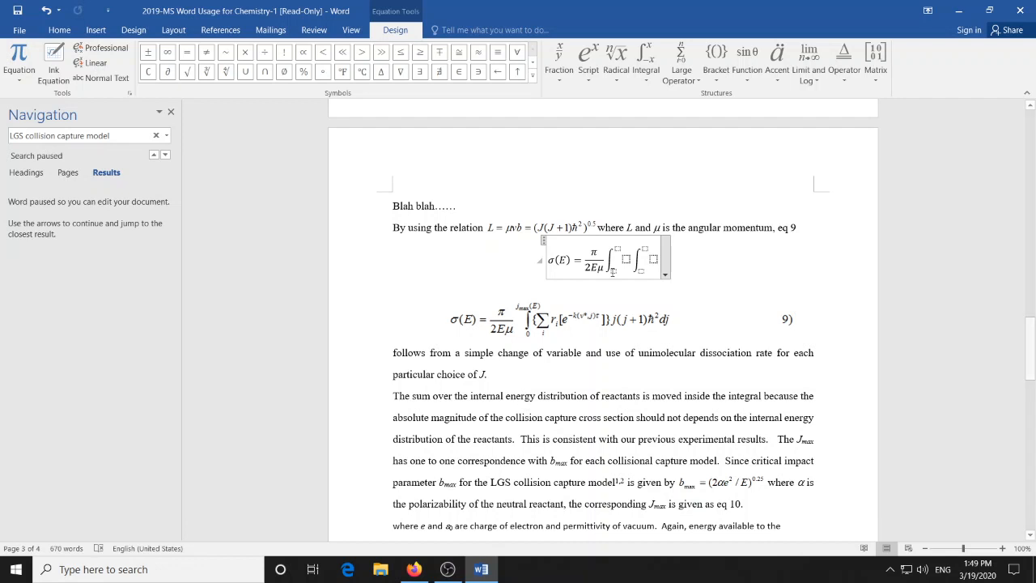
- Delete the empty integrals from the new equation, keeping σ(E) = π/2Eμ
left_click(652, 267)
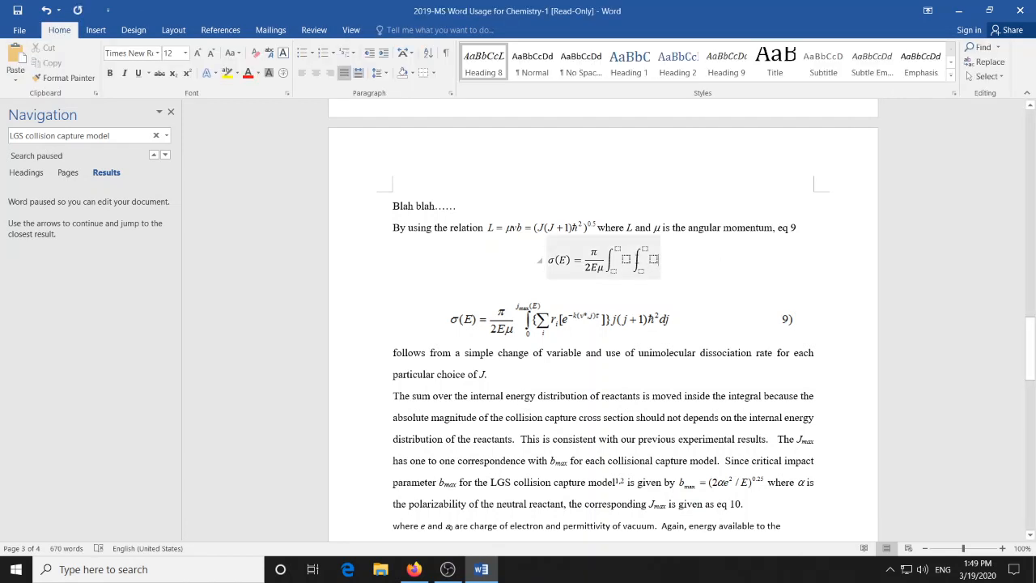
left_click(648, 262)
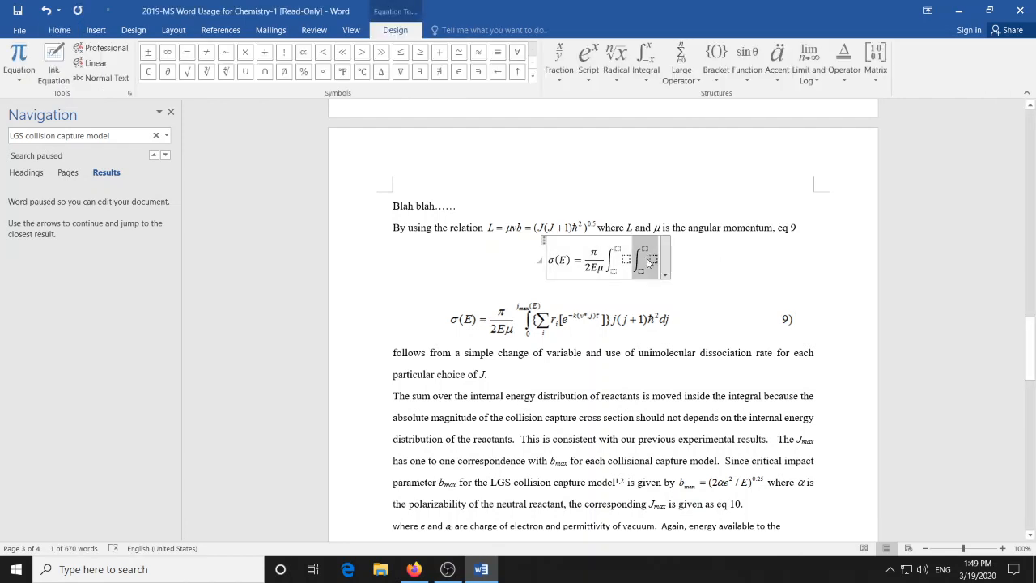
key("Delete")
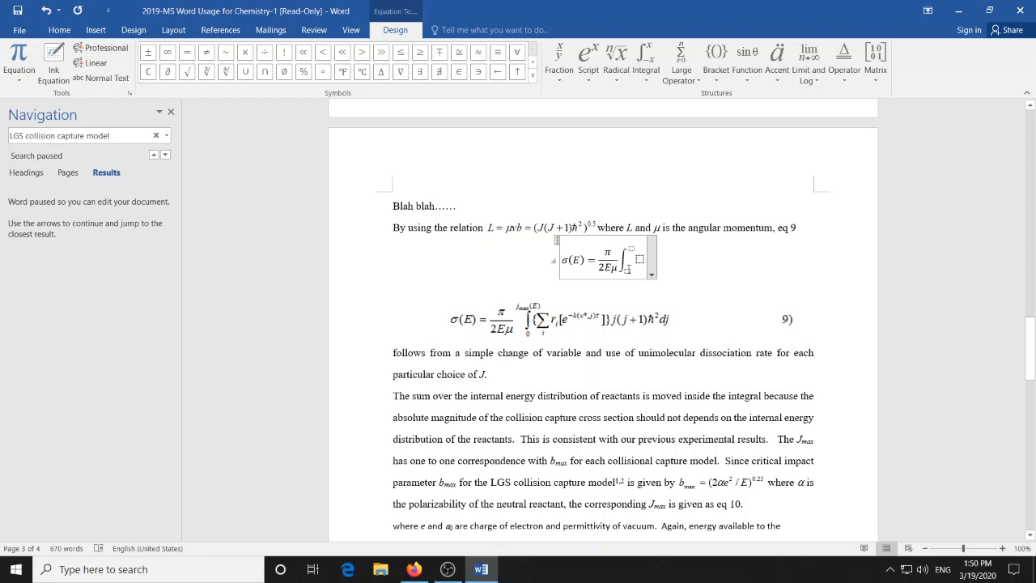
left_click(693, 272)
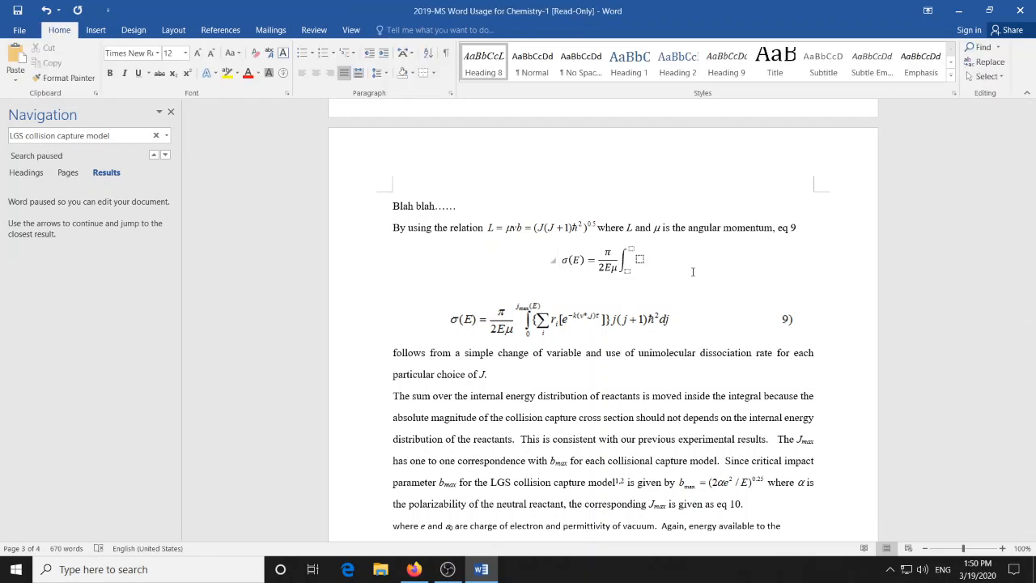
left_click(662, 265)
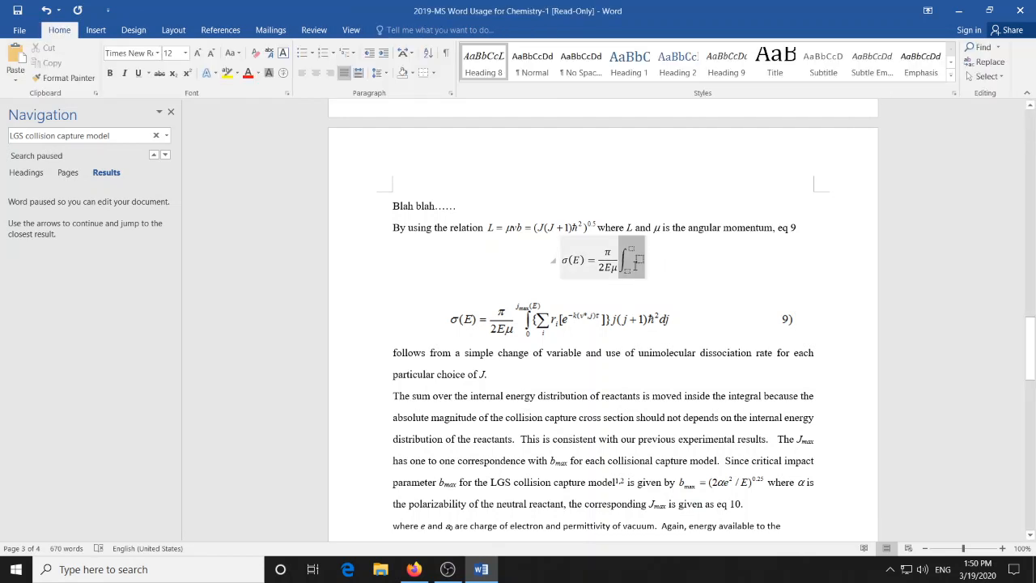
key("Delete")
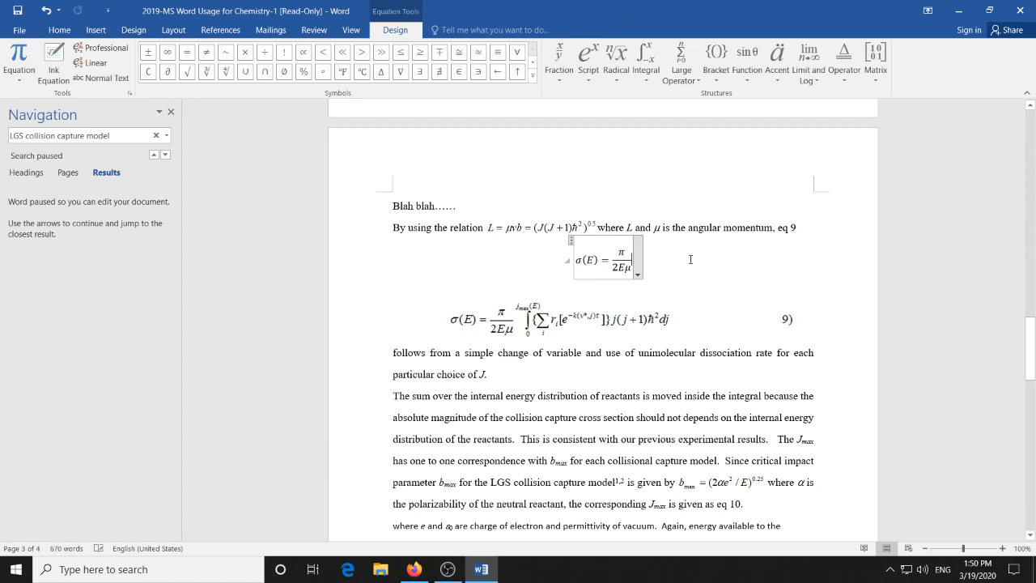
- Insert an integral with stacked limits after the fraction and try to reach its lower limit placeholder
left_click(652, 75)
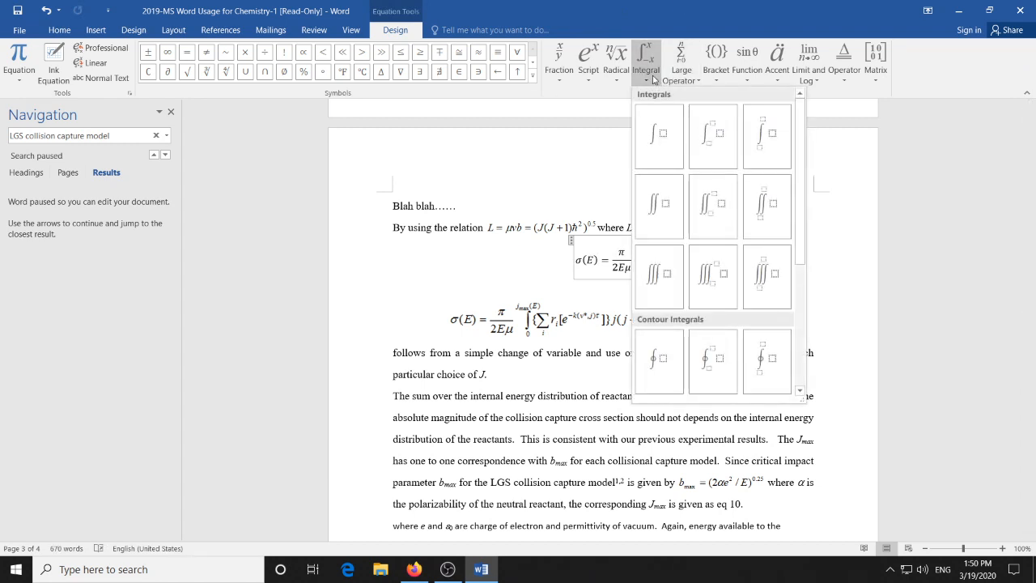
left_click(766, 138)
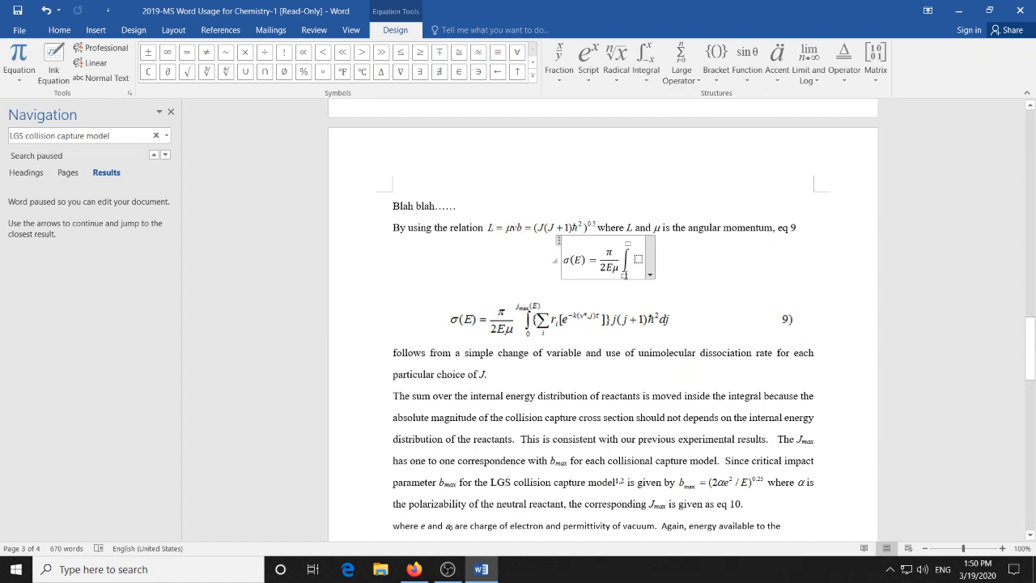
left_click(624, 274)
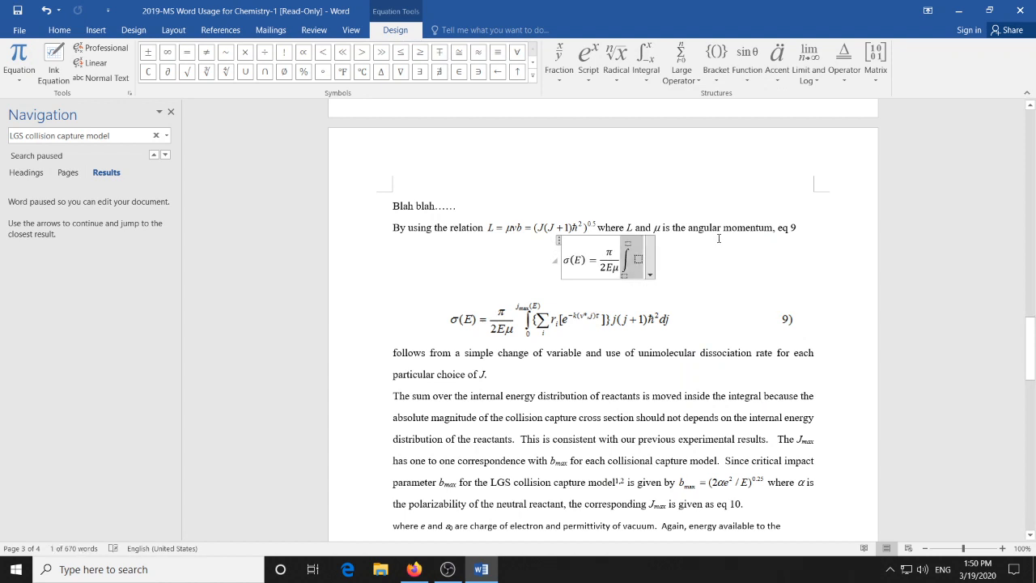
key("Down")
key("Up")
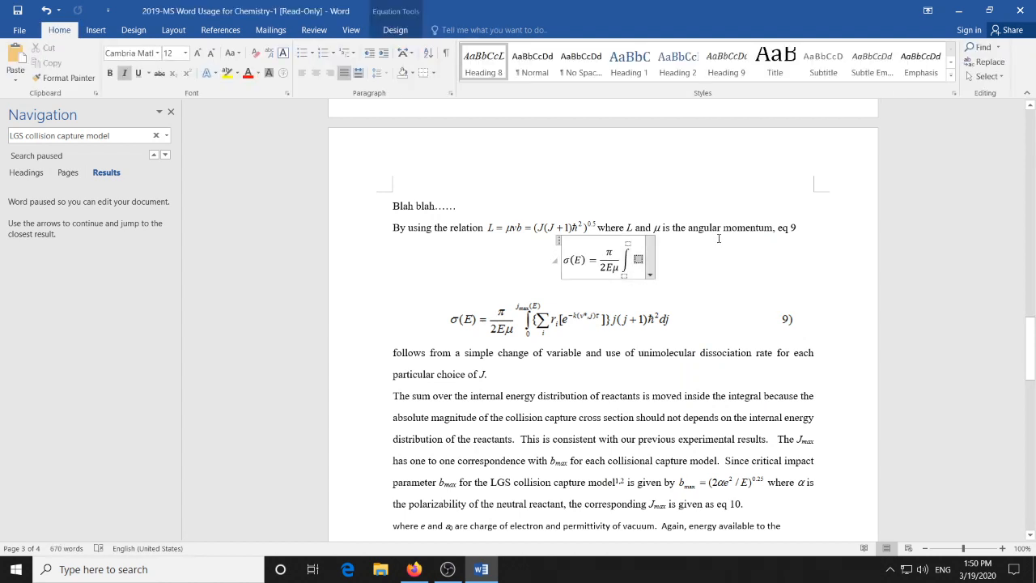
key("Right")
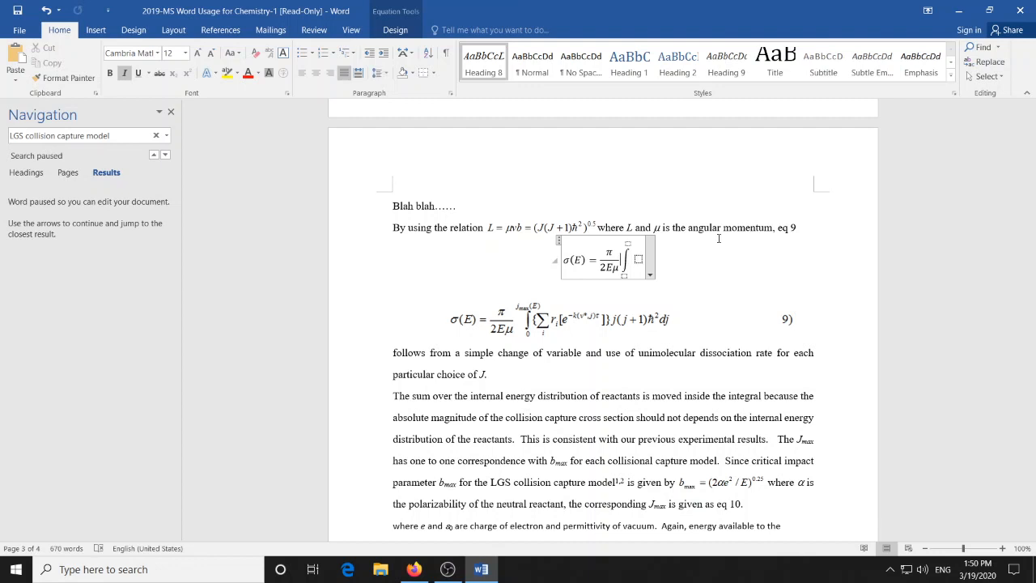
key("Right")
key("Right")
key("Left")
key("Left")
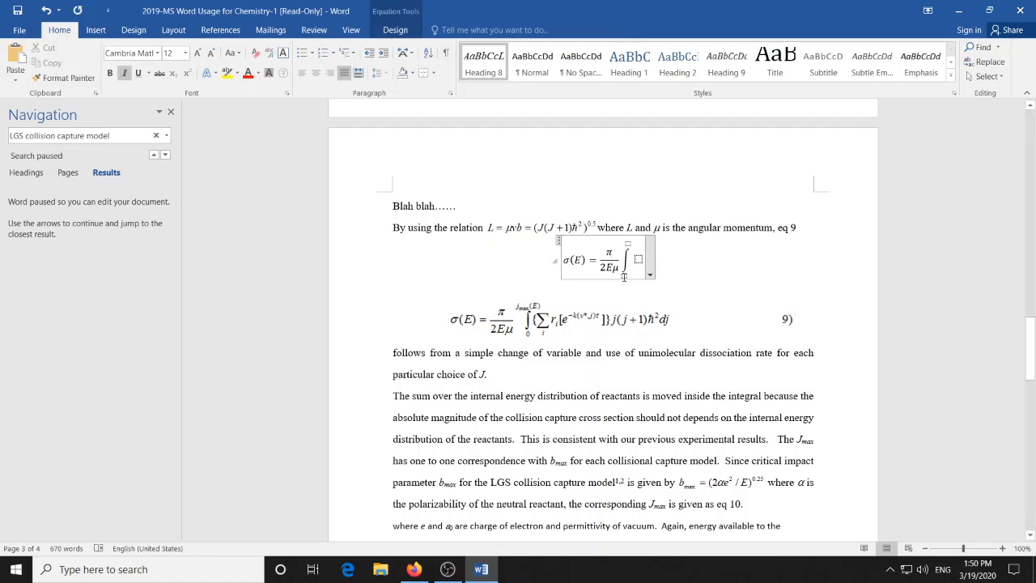
- Delete the integral with stacked limits from the new equation
left_click(624, 277)
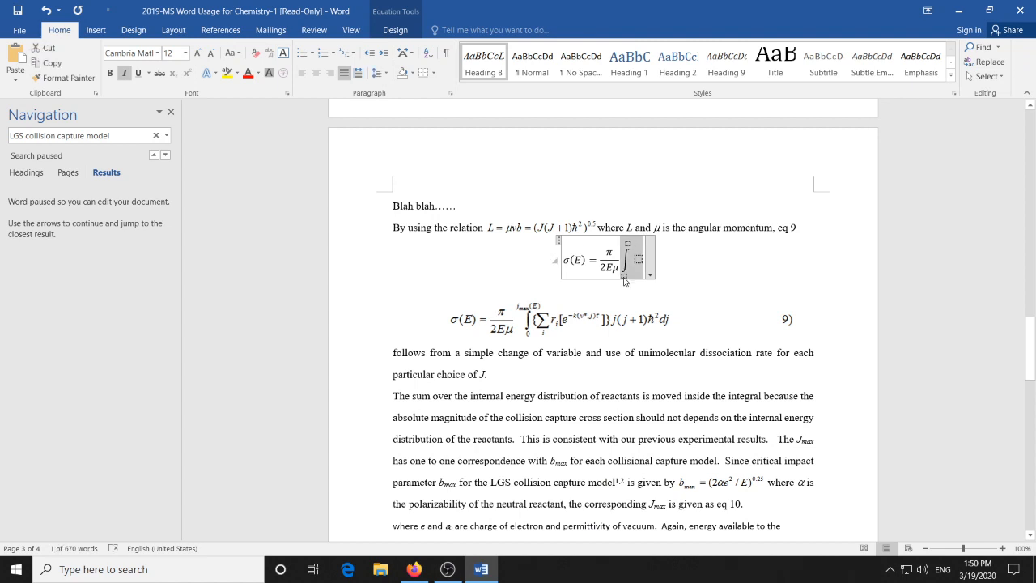
left_click(624, 277)
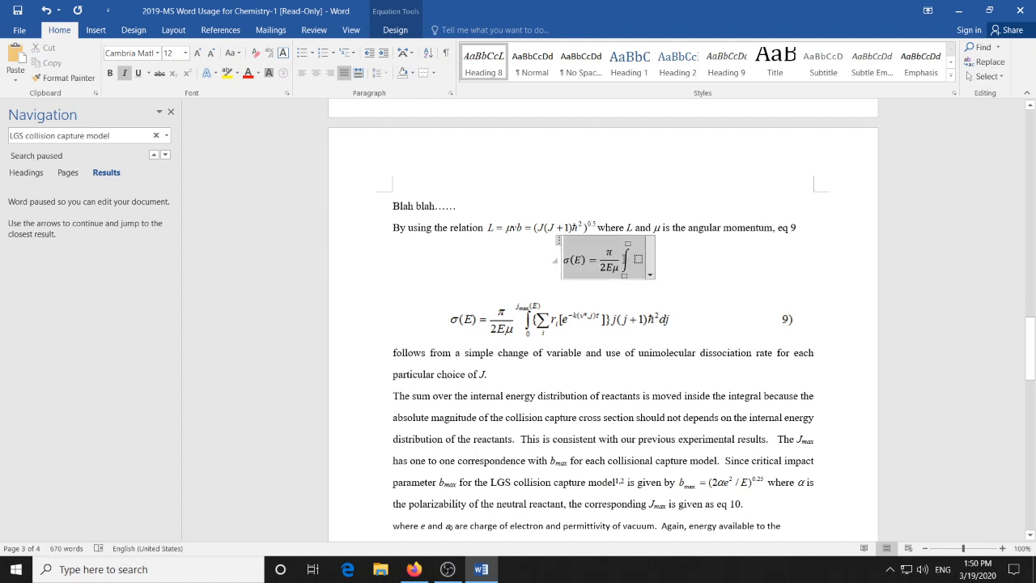
left_click(625, 261)
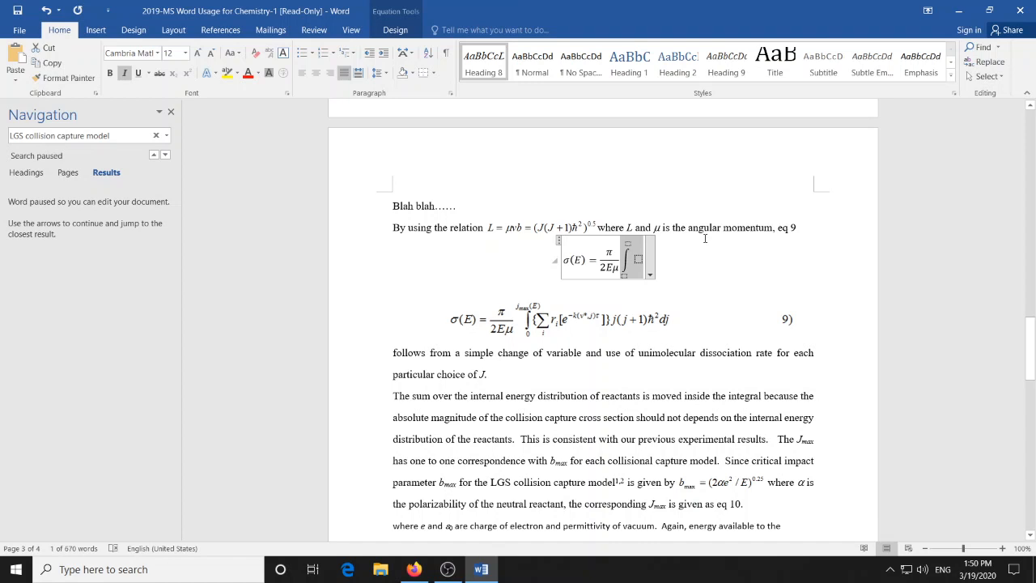
key("Delete")
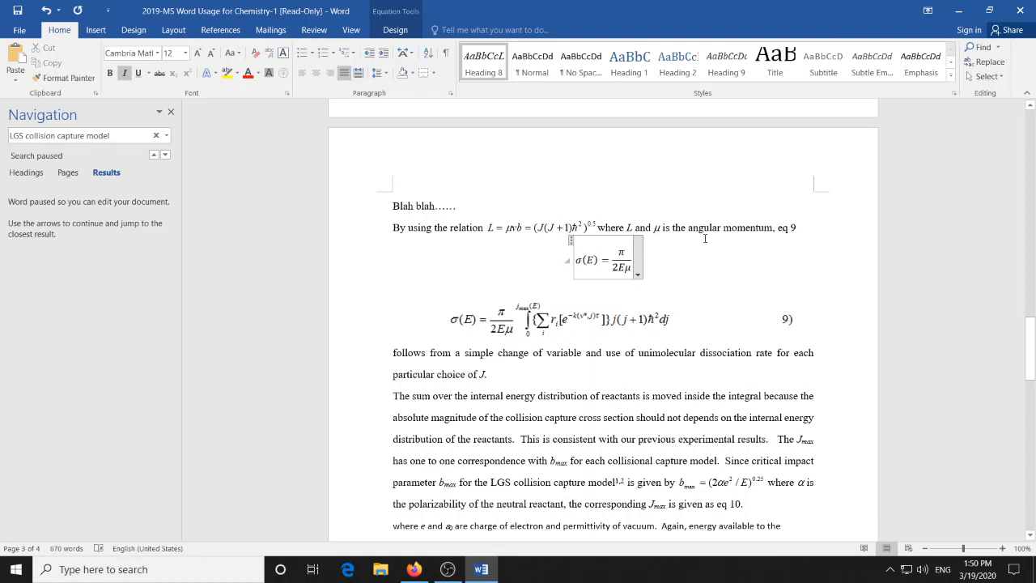
- Add a blank paragraph below the new equation and insert an integral with side-placed limits after the fraction
key("Return")
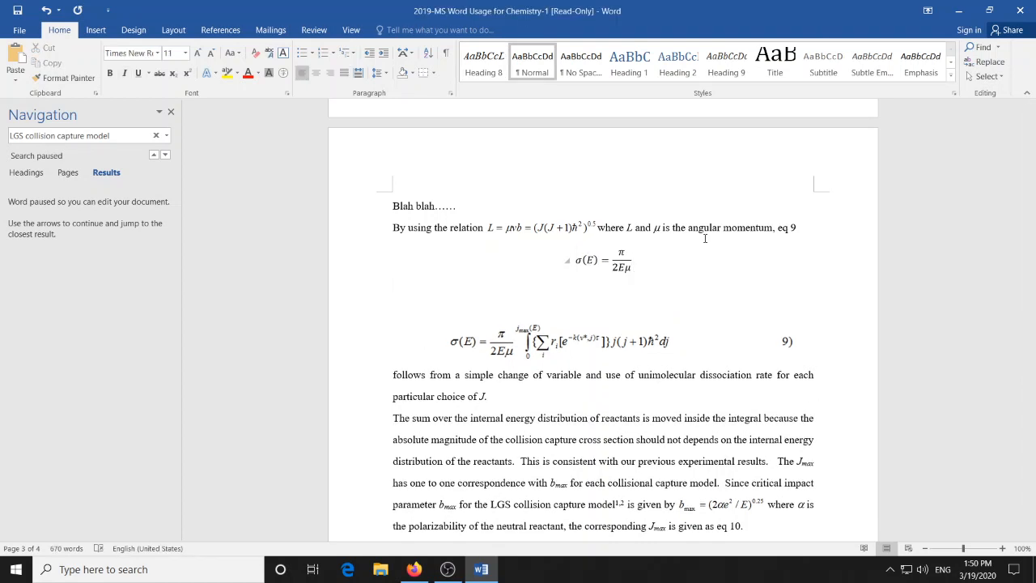
left_click(636, 258)
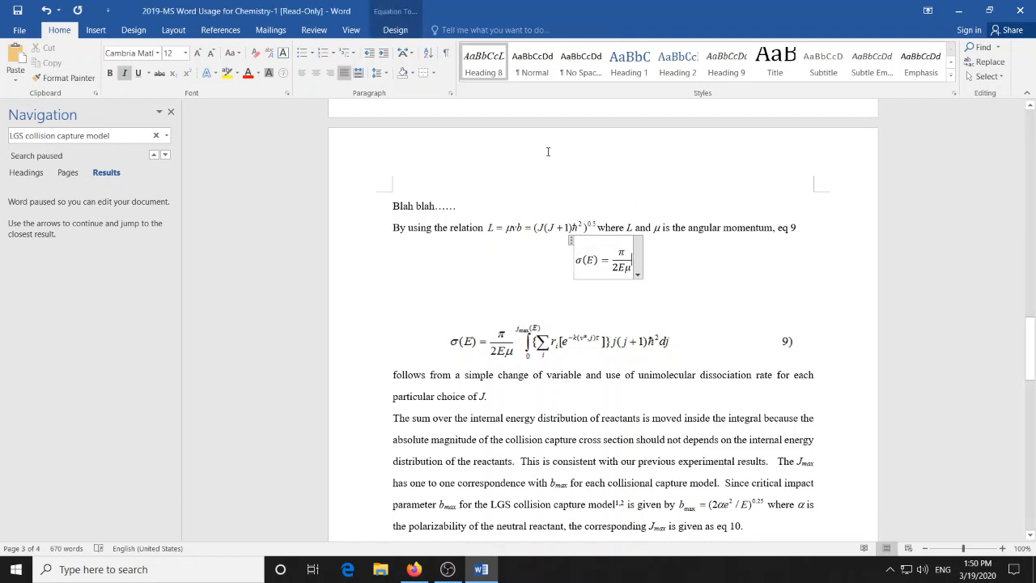
left_click(396, 32)
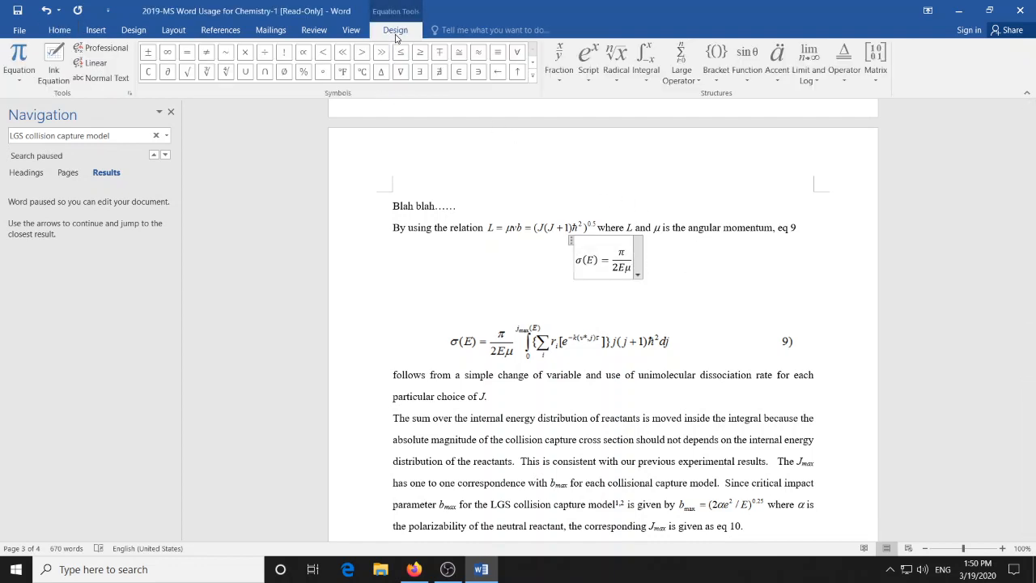
left_click(655, 77)
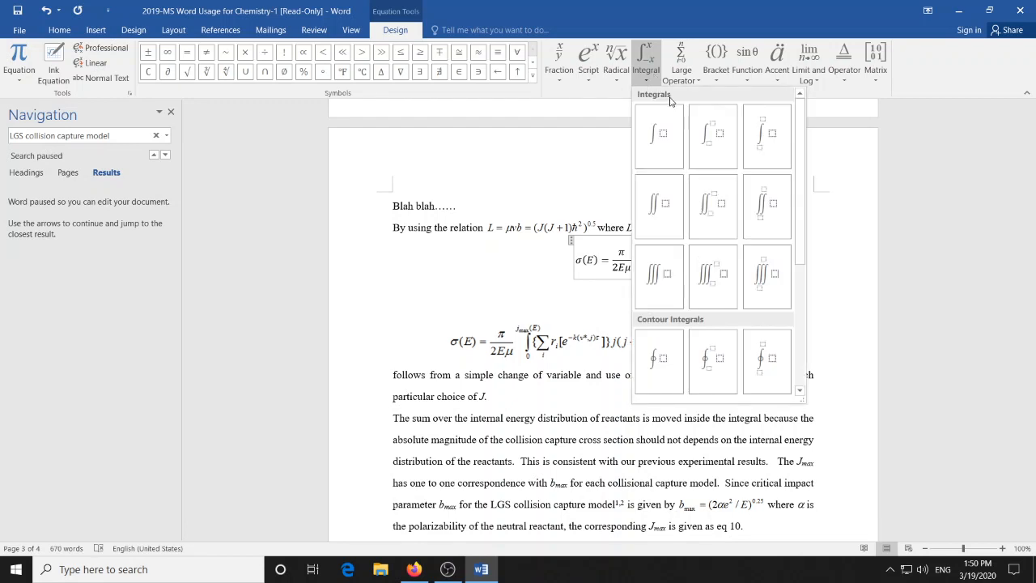
left_click(764, 147)
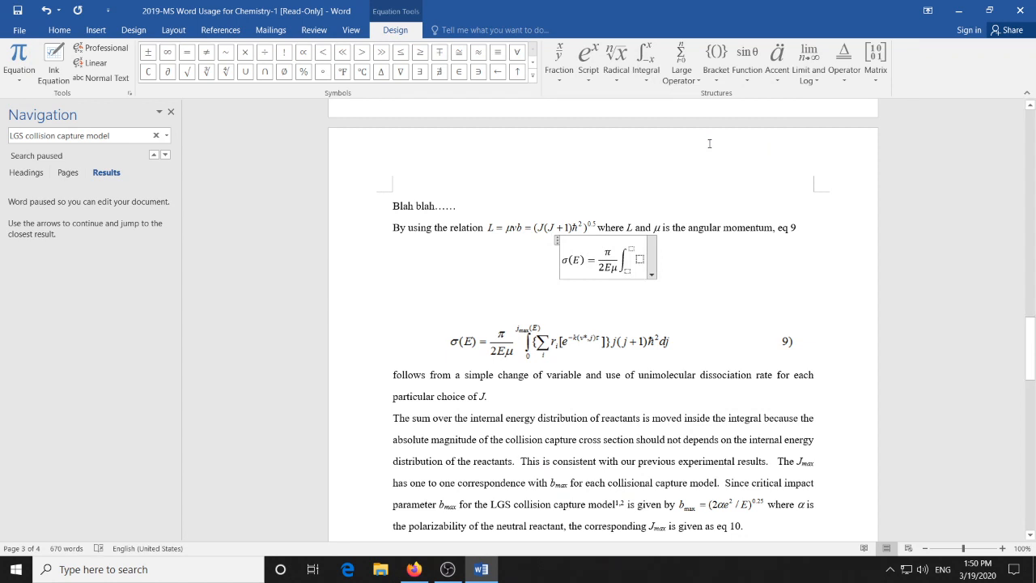
- Enter 0 as the integral's lower limit, paste Jmax(E) as its upper limit and select the integrand placeholder
left_click(628, 270)
type("0")
left_click(633, 249)
type("Jmax(E)")
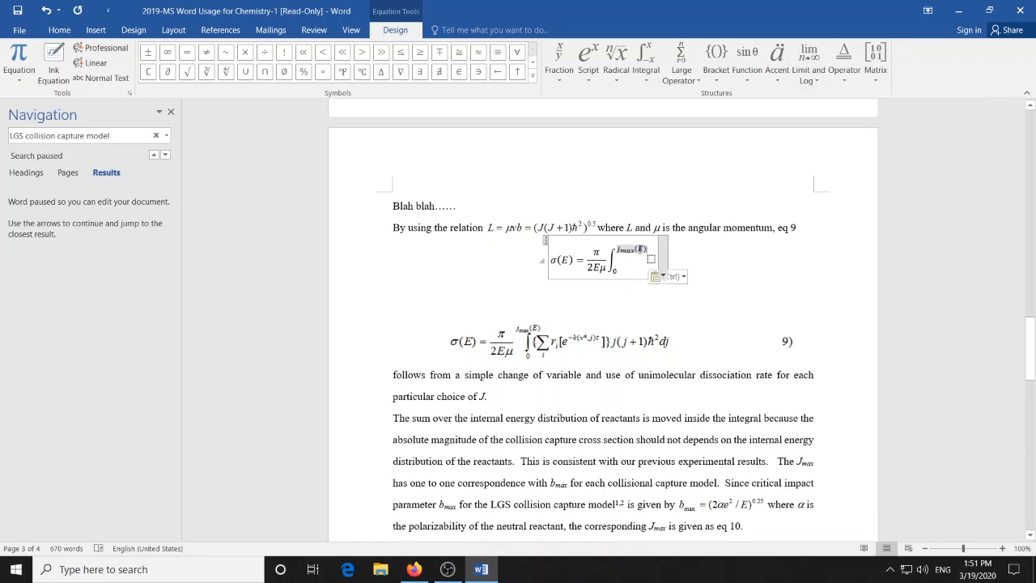
left_click(652, 259)
left_click(1002, 548)
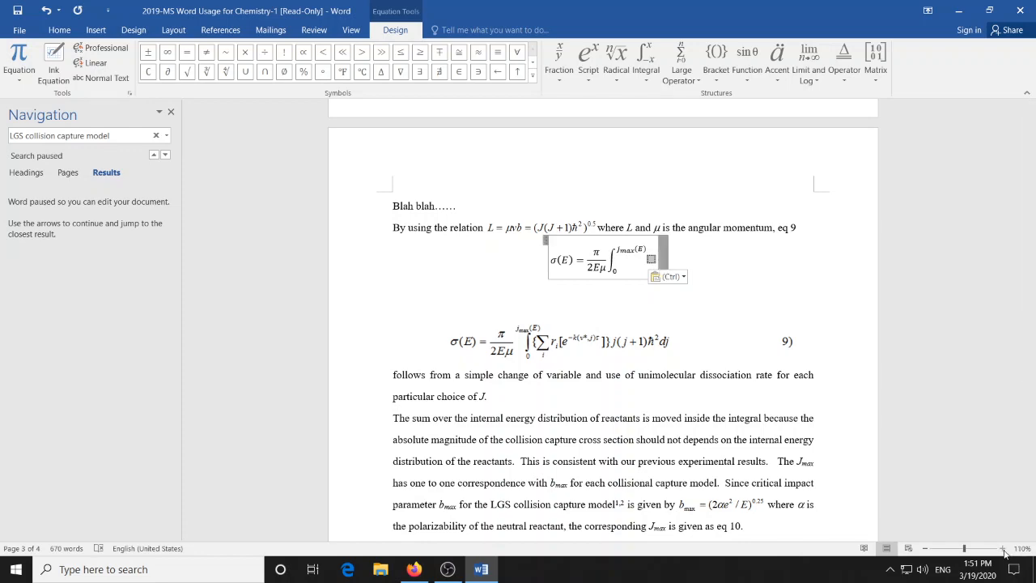
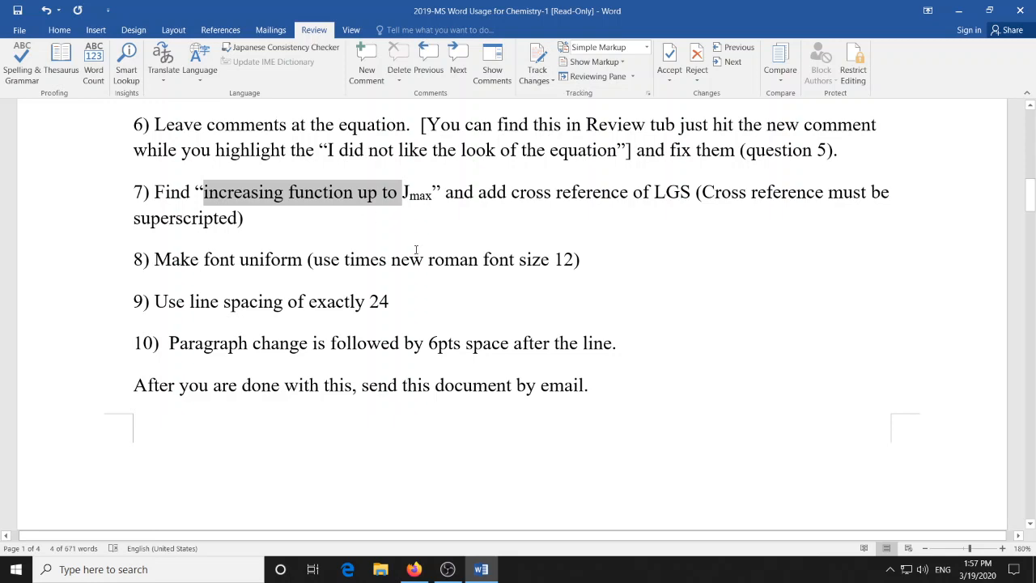
- Search the document for "increasing function up to" and place the cursor after "function" in the body-text occurrence
scroll(447, 304, "down", 15)
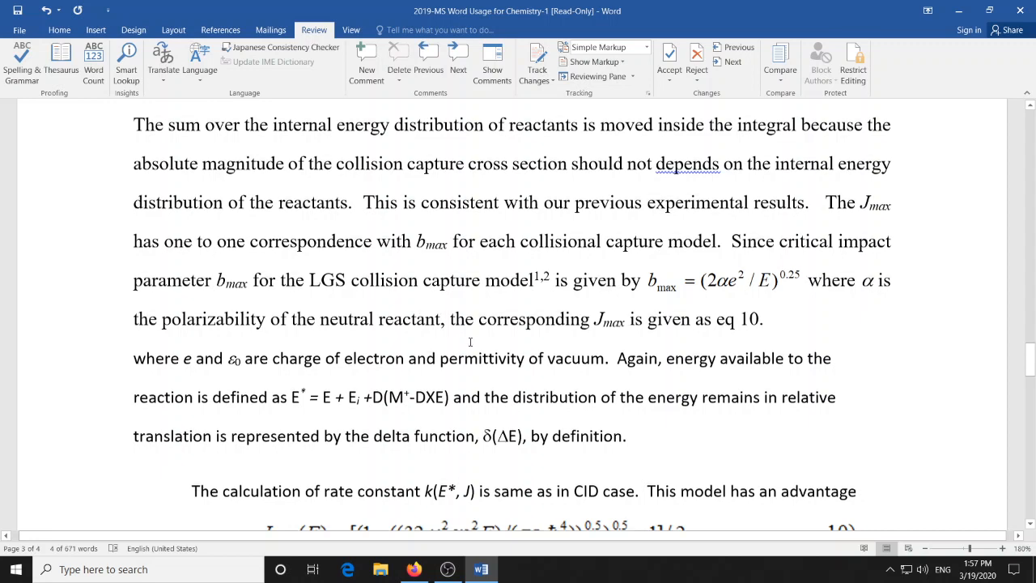
scroll(471, 342, "up", 3)
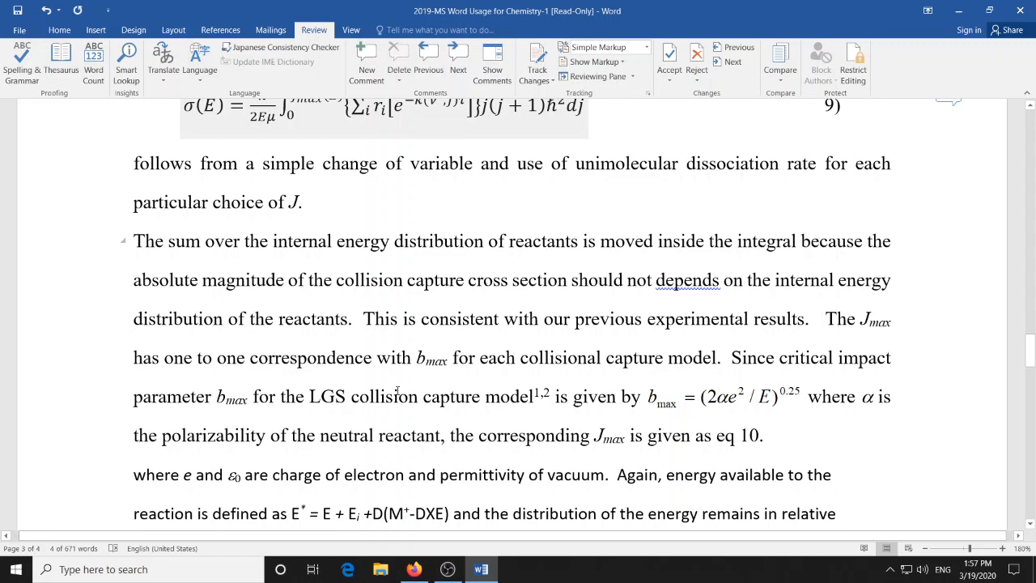
left_click(60, 30)
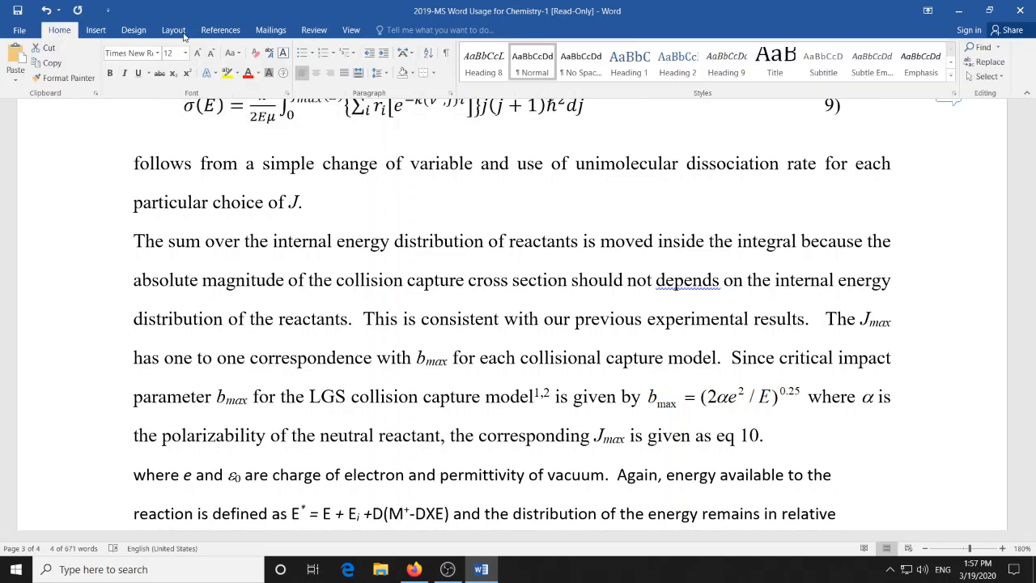
left_click(981, 47)
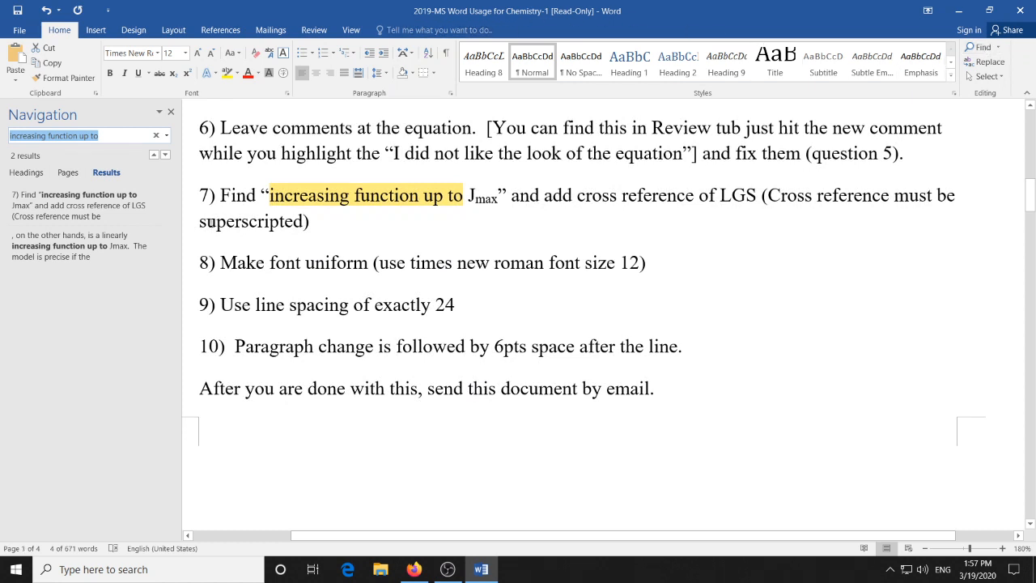
left_click(123, 134)
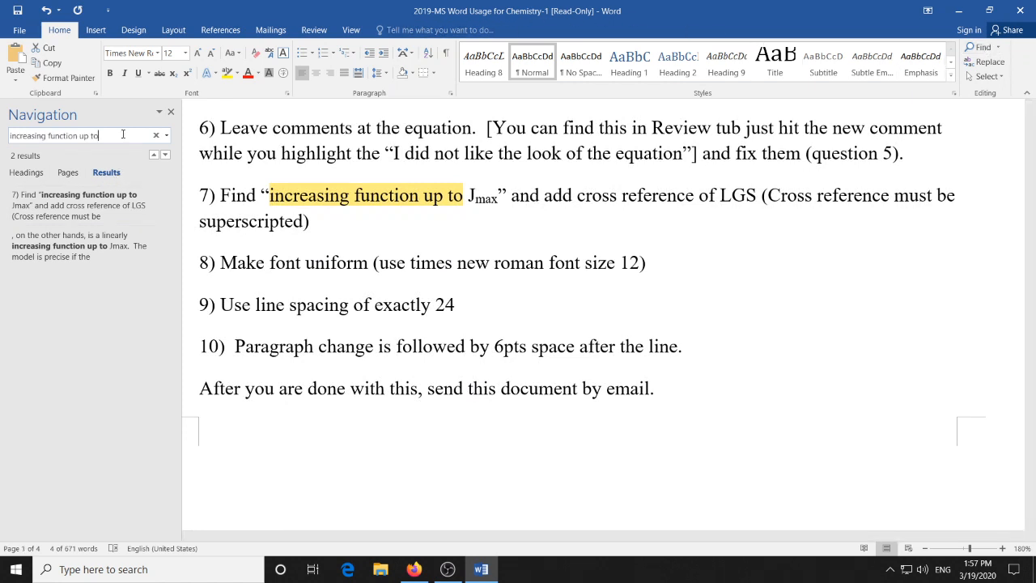
left_click(113, 247)
left_click(469, 191)
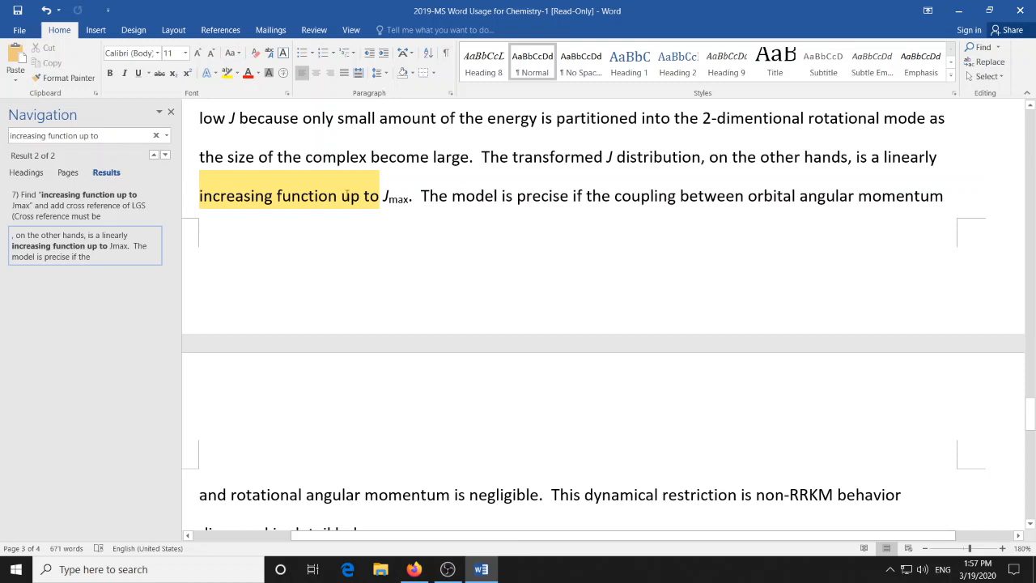
left_click(337, 195)
- Insert a hyperlinked cross-reference to the number of endnote 2, the Langevin 1905 source, after "increasing function"
left_click(216, 36)
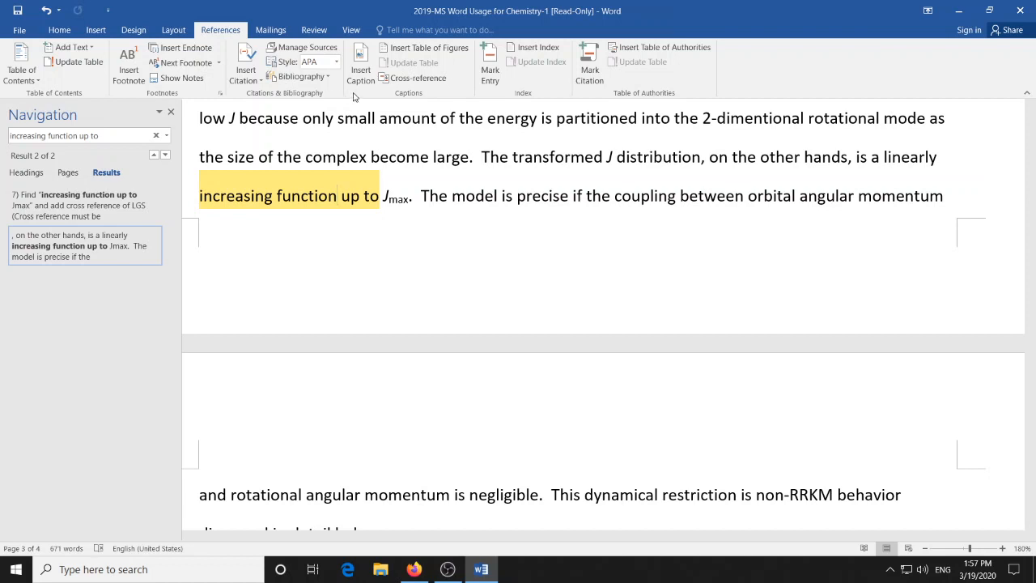
left_click(418, 79)
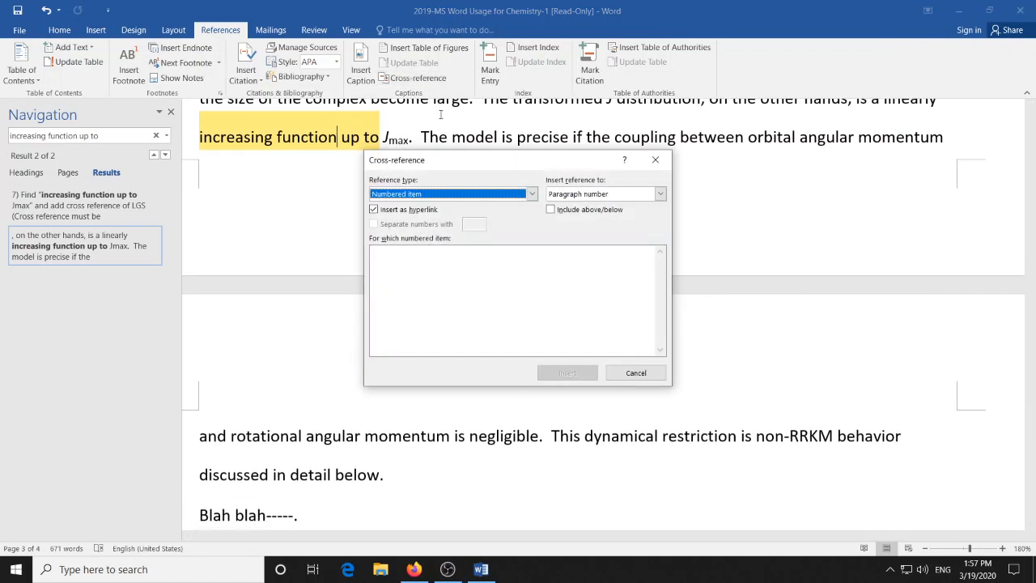
left_click(532, 195)
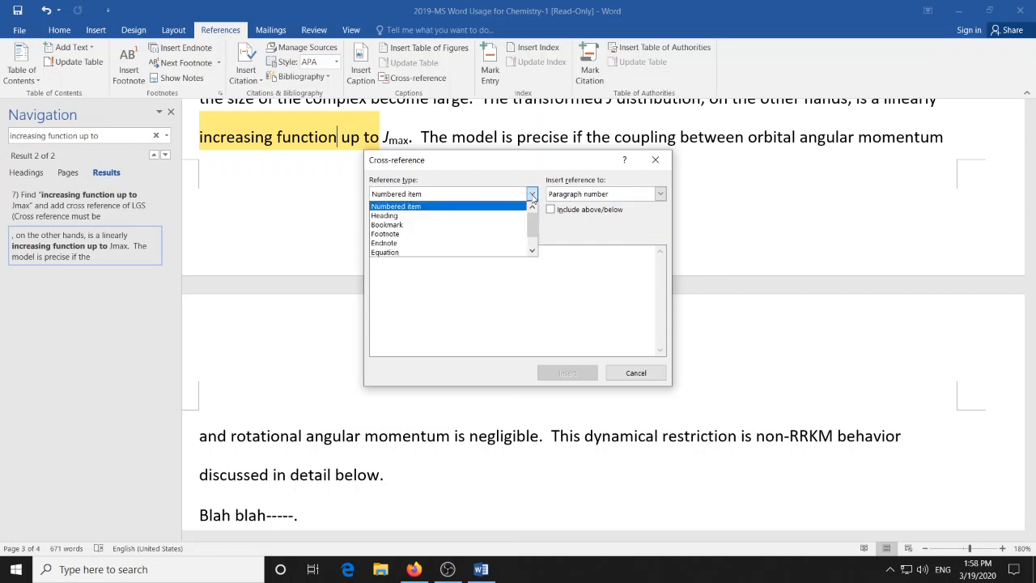
left_click(508, 243)
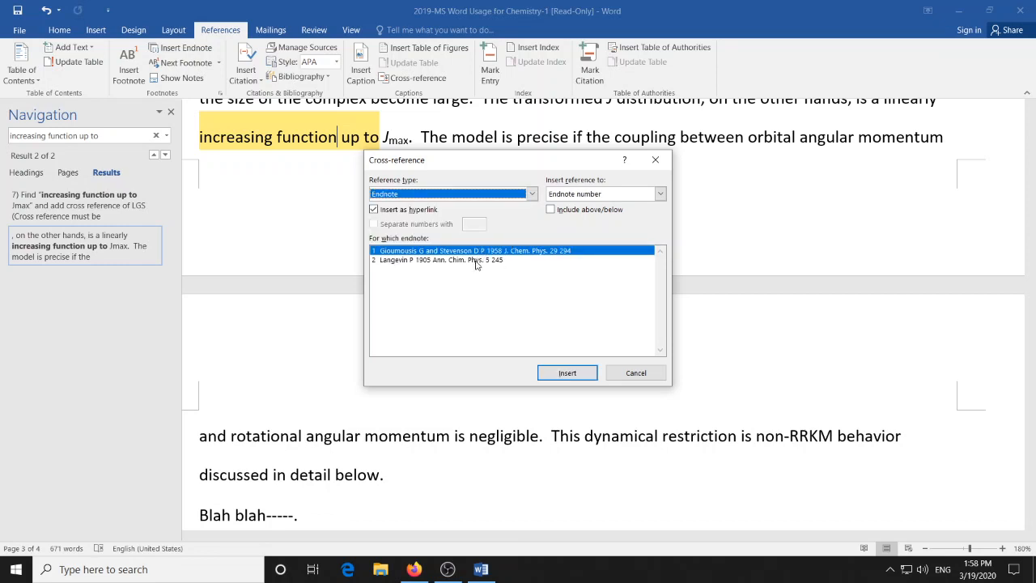
left_click(476, 260)
left_click(552, 375)
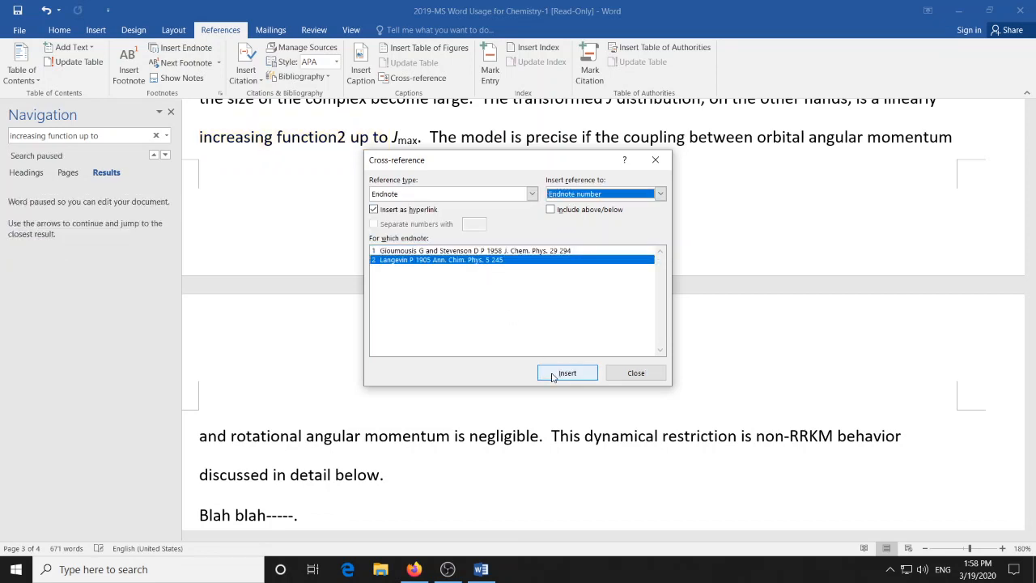
left_click(635, 374)
- Format the inserted cross-reference number after "increasing function" as superscript
key("shift+Left")
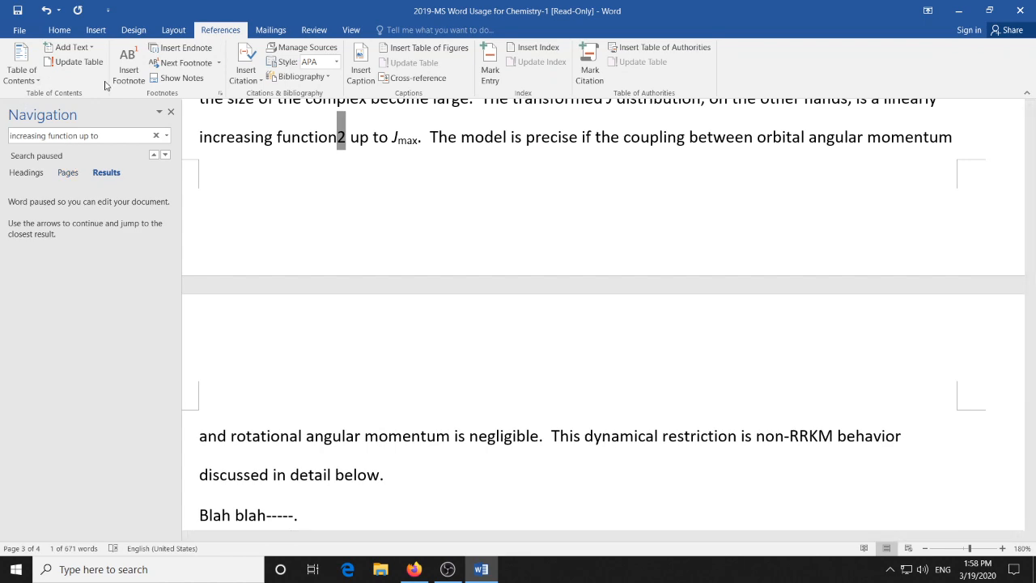
left_click(59, 30)
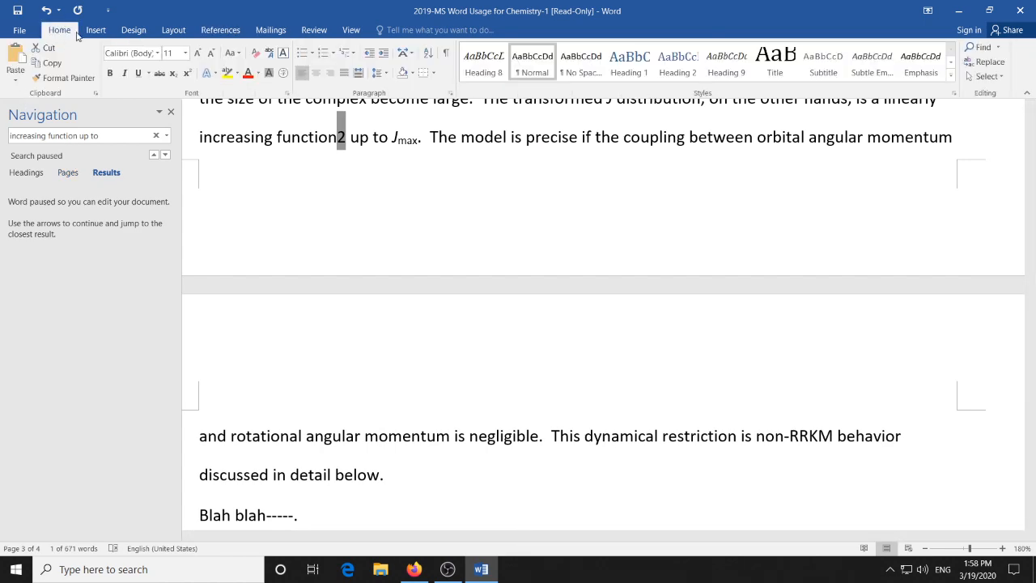
left_click(187, 73)
- Examine equation 9 and the endnote marks after "LGS collision capture model" against the new superscript cross-reference
scroll(453, 286, "up", 1)
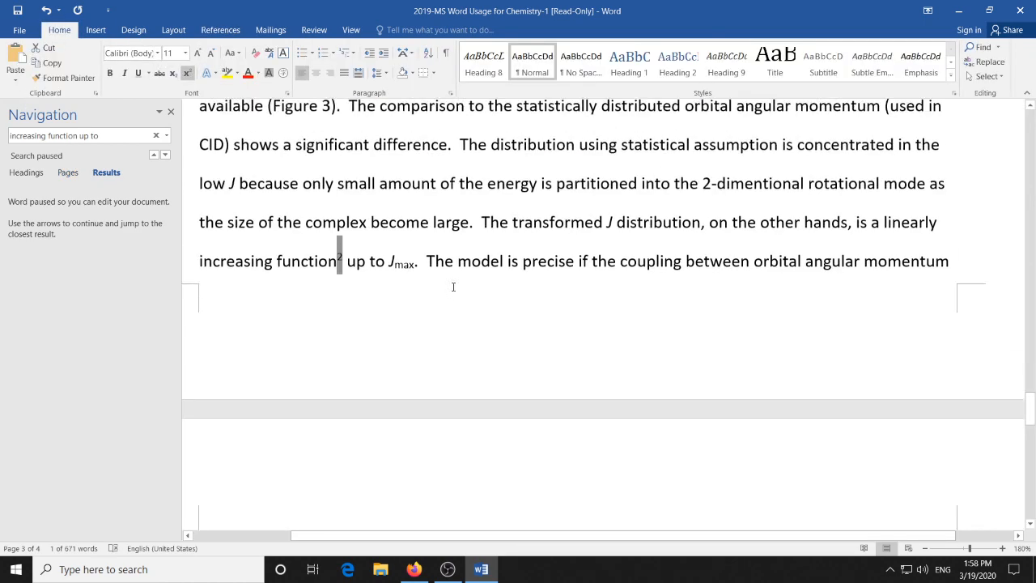
scroll(453, 286, "up", 2)
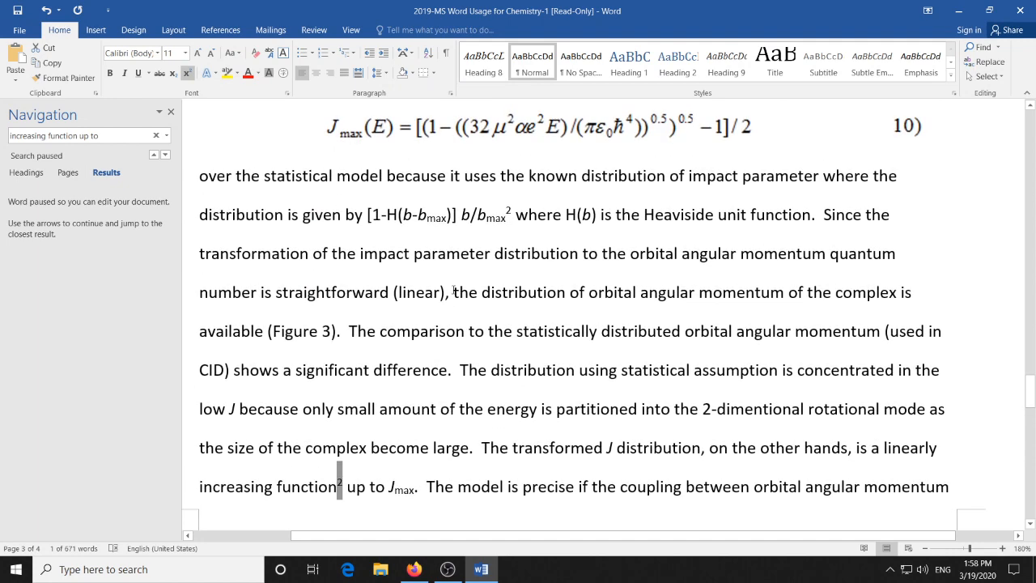
scroll(454, 292, "up", 4)
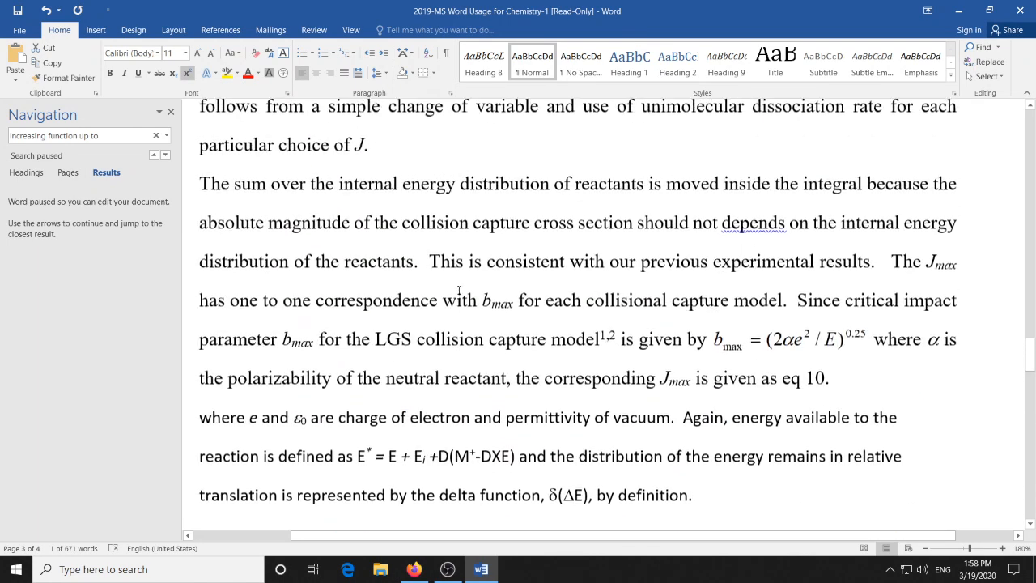
scroll(459, 290, "up", 3)
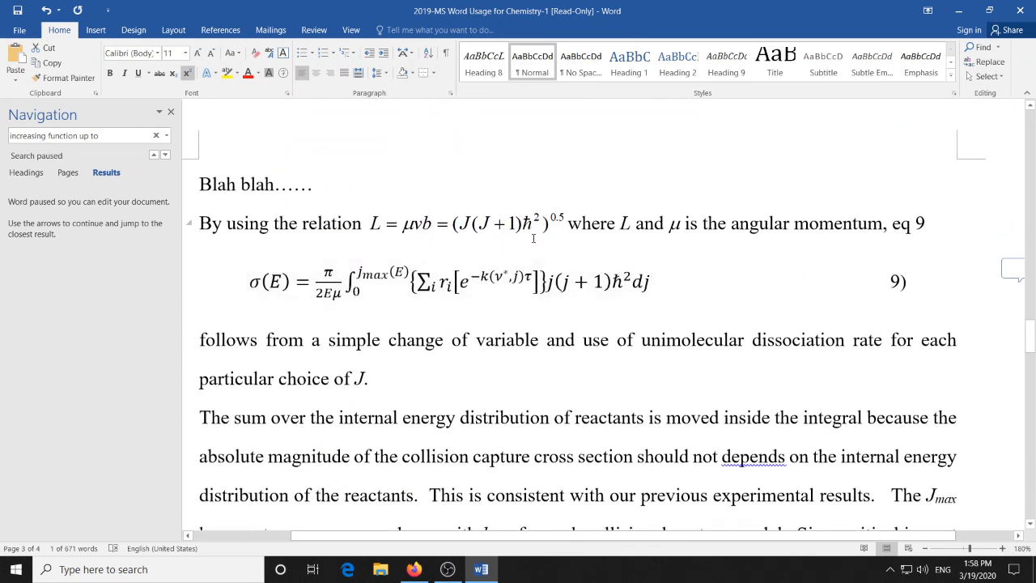
scroll(497, 401, "up", 2)
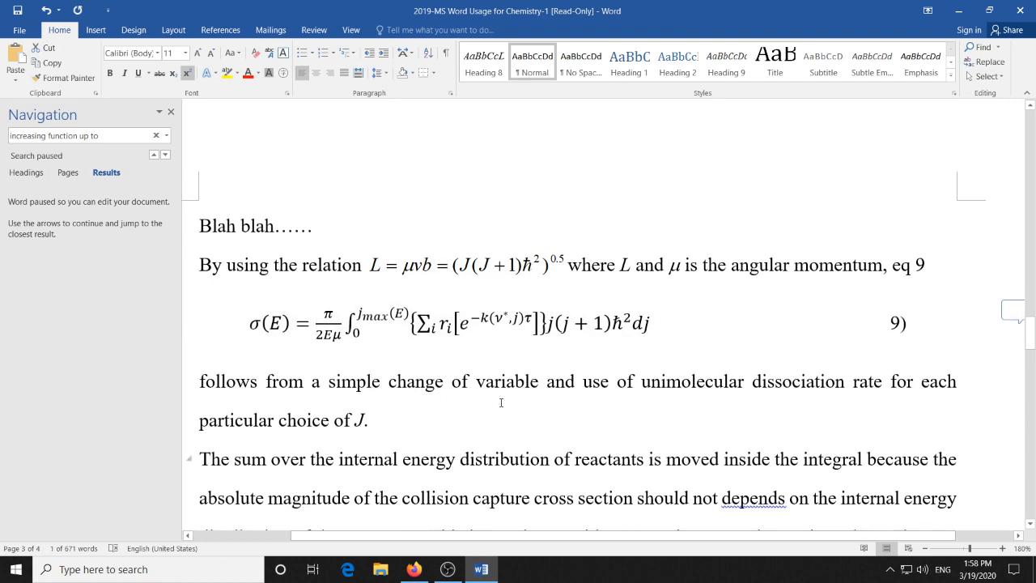
scroll(501, 400, "down", 4)
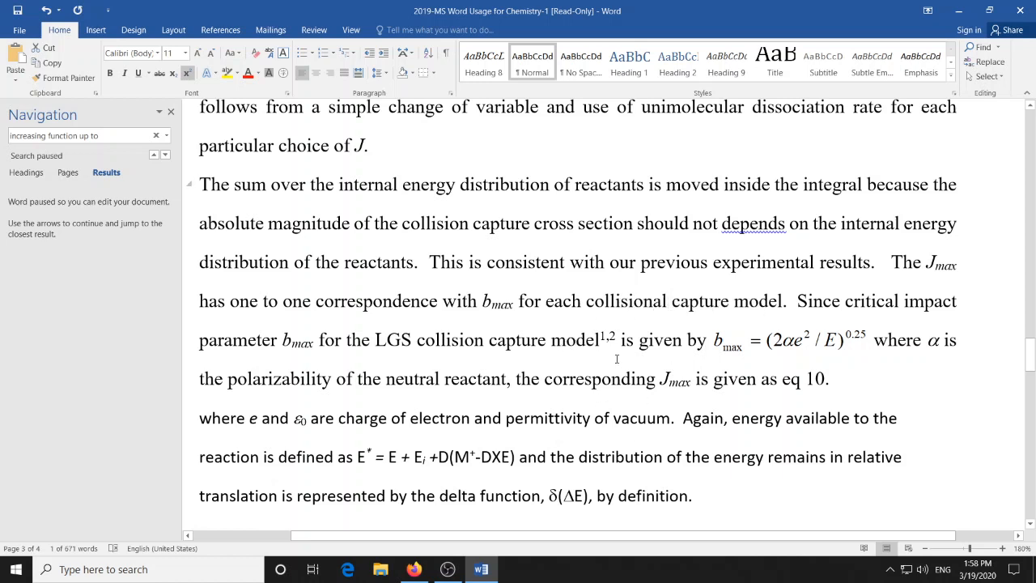
scroll(576, 365, "up", 4)
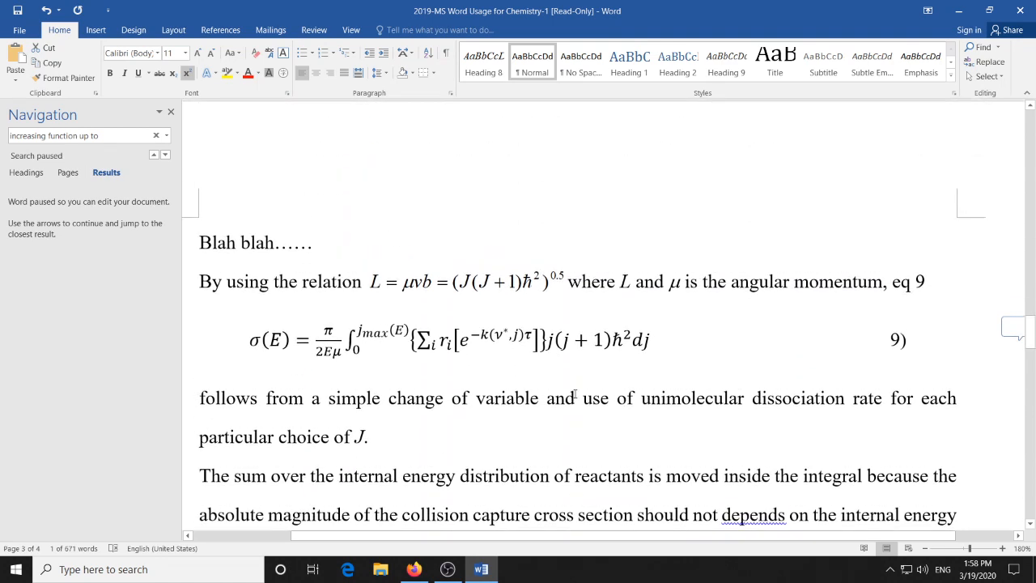
scroll(575, 394, "down", 4)
scroll(575, 395, "down", 1)
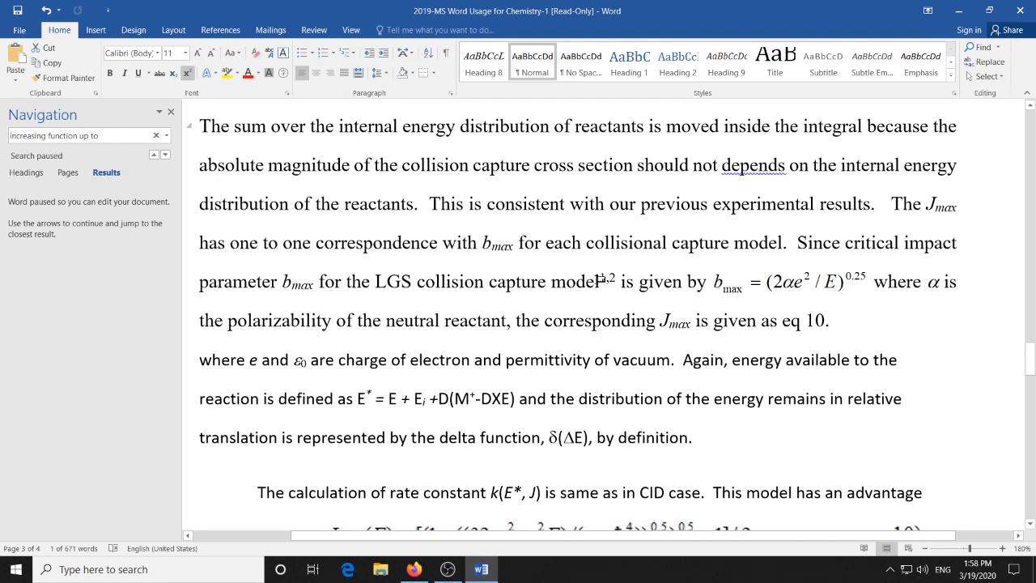
mouse_move(603, 283)
scroll(421, 343, "down", 4)
scroll(425, 342, "down", 2)
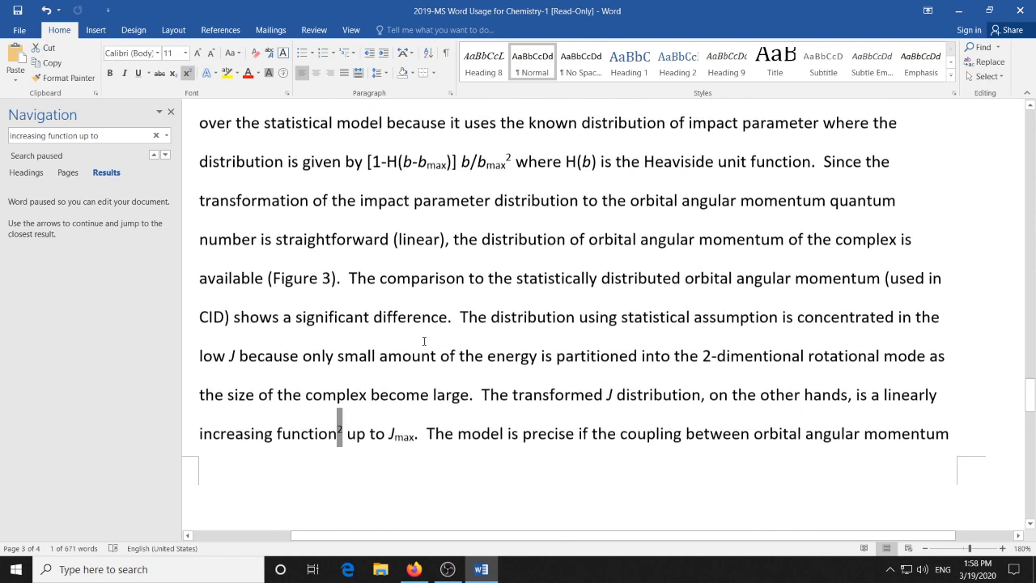
- Select the superscript cross-reference after "increasing function" and compare it with the endnote marks of the LGS model
left_click(366, 426)
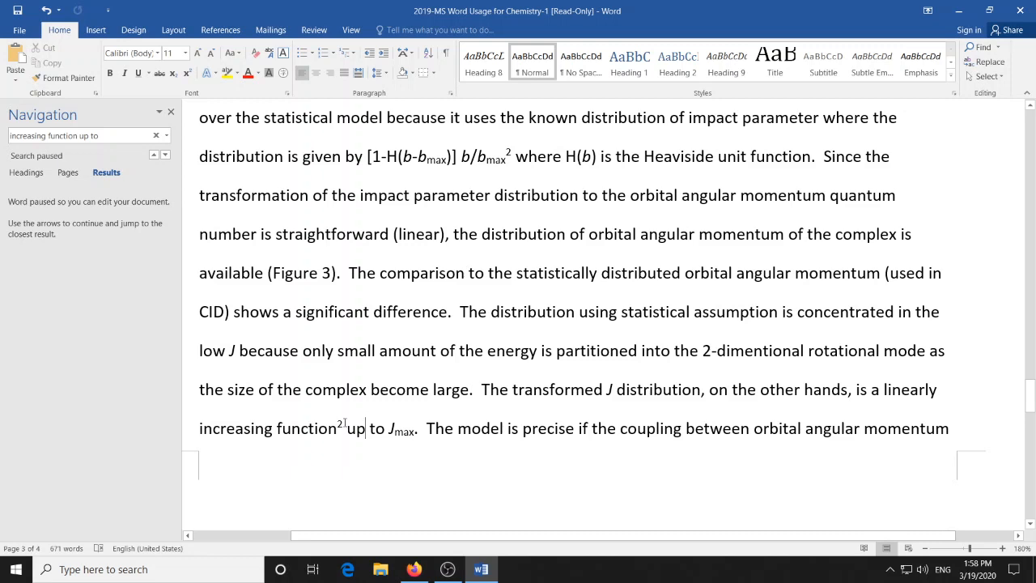
left_click_drag(345, 423, 338, 423)
scroll(541, 332, "up", 2)
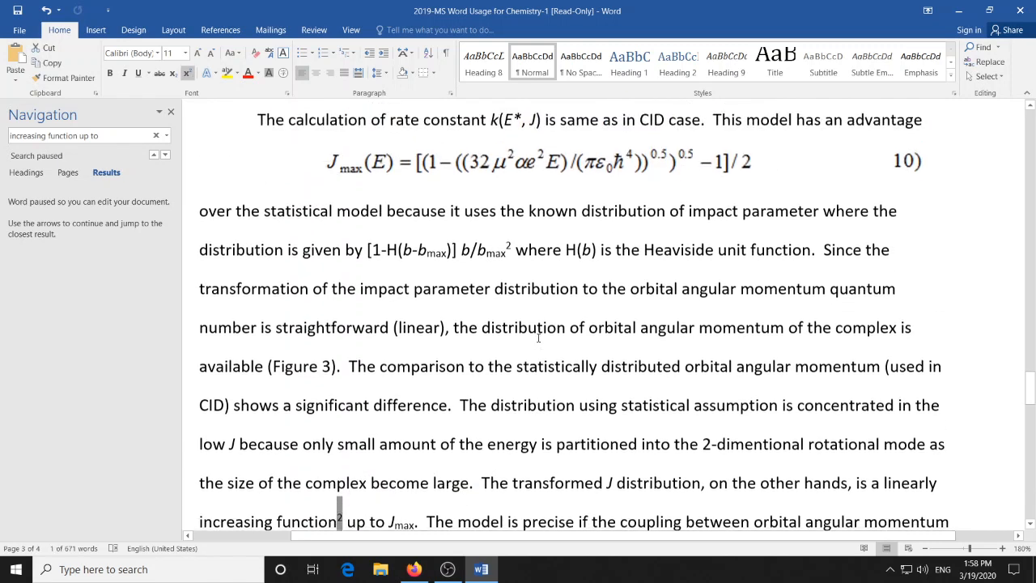
scroll(541, 312, "up", 1)
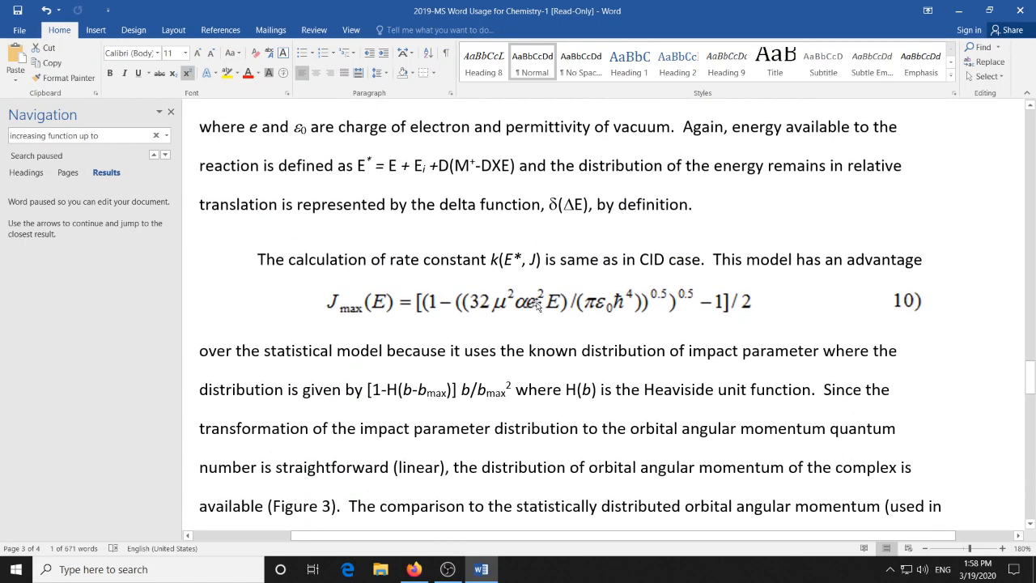
scroll(538, 303, "up", 2)
scroll(538, 305, "up", 1)
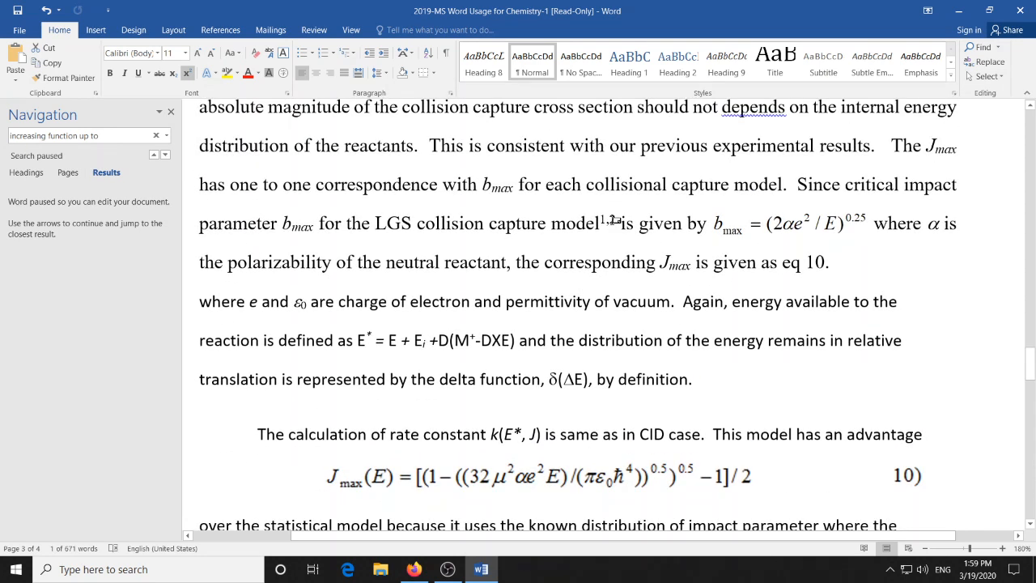
mouse_move(620, 221)
scroll(405, 370, "down", 10)
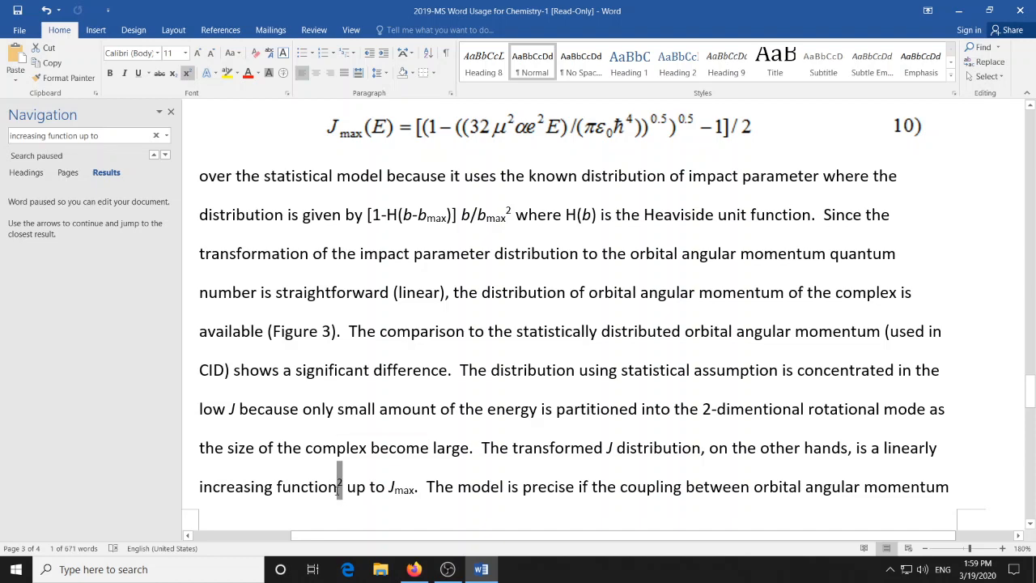
- Read the remaining instructions on font, line spacing and paragraph spacing, and check the body text around equation 10
scroll(425, 447, "up", 5)
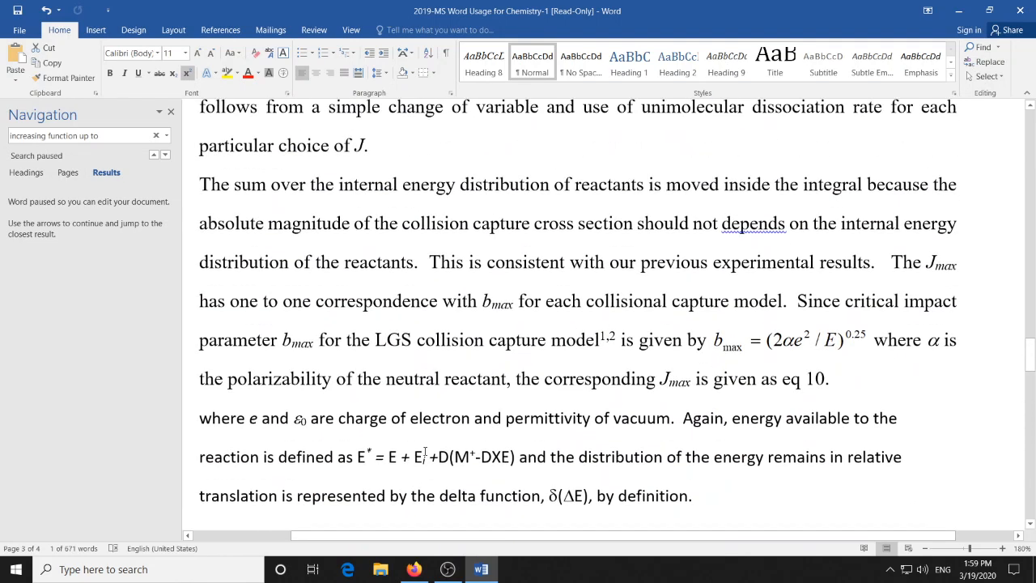
scroll(425, 454, "up", 1)
scroll(423, 457, "up", 10)
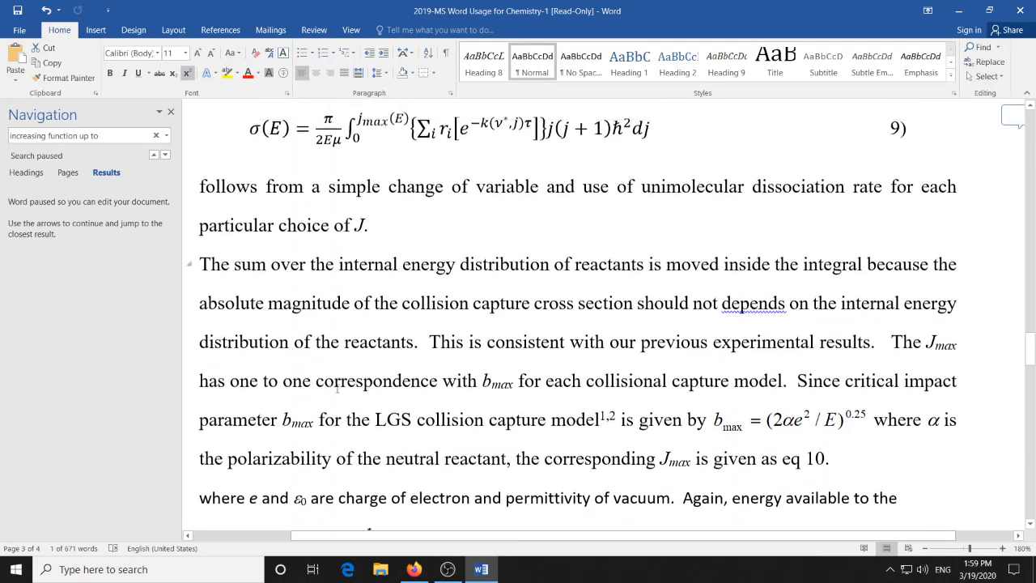
scroll(341, 389, "up", 12)
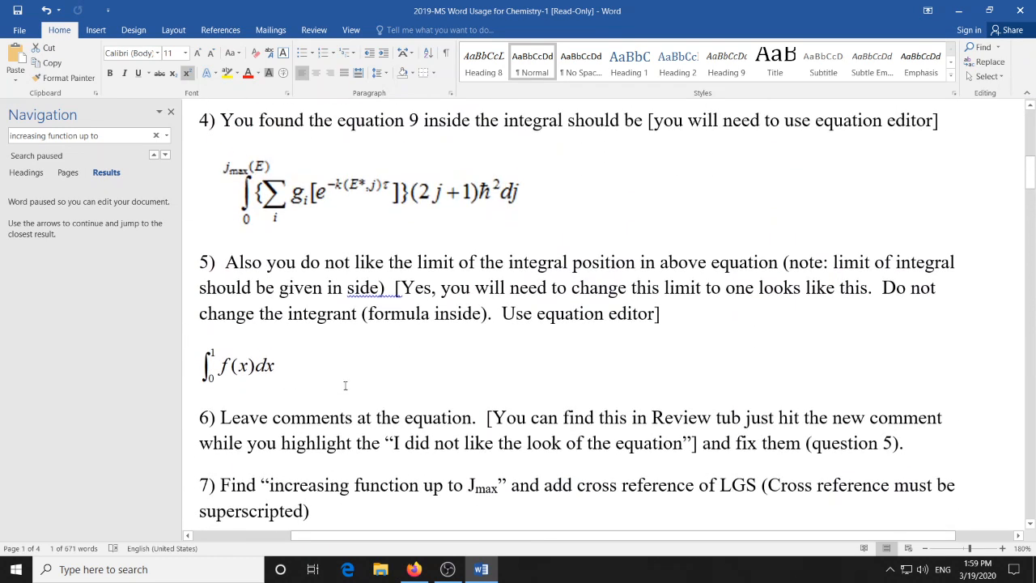
scroll(345, 387, "down", 4)
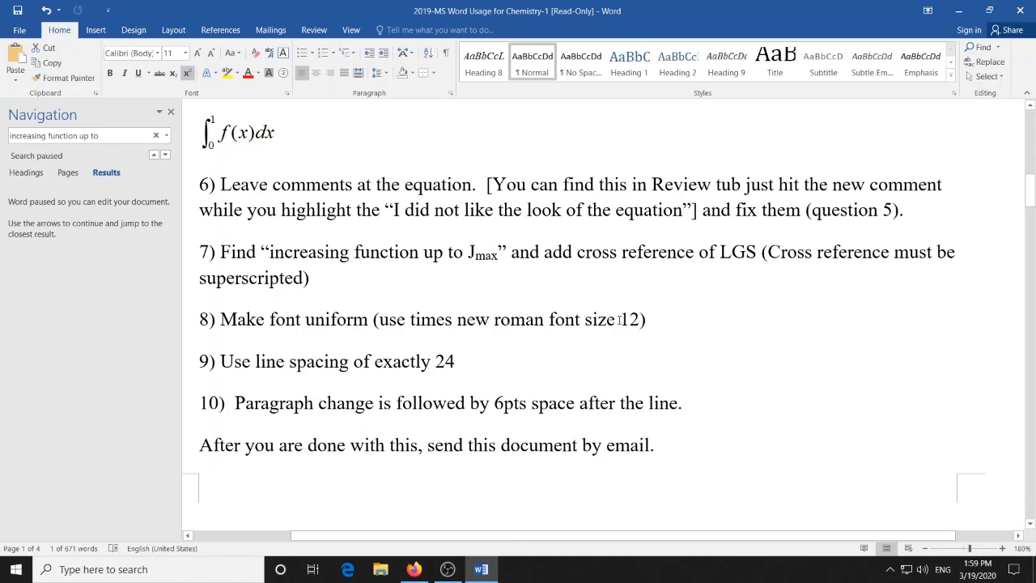
scroll(642, 334, "down", 10)
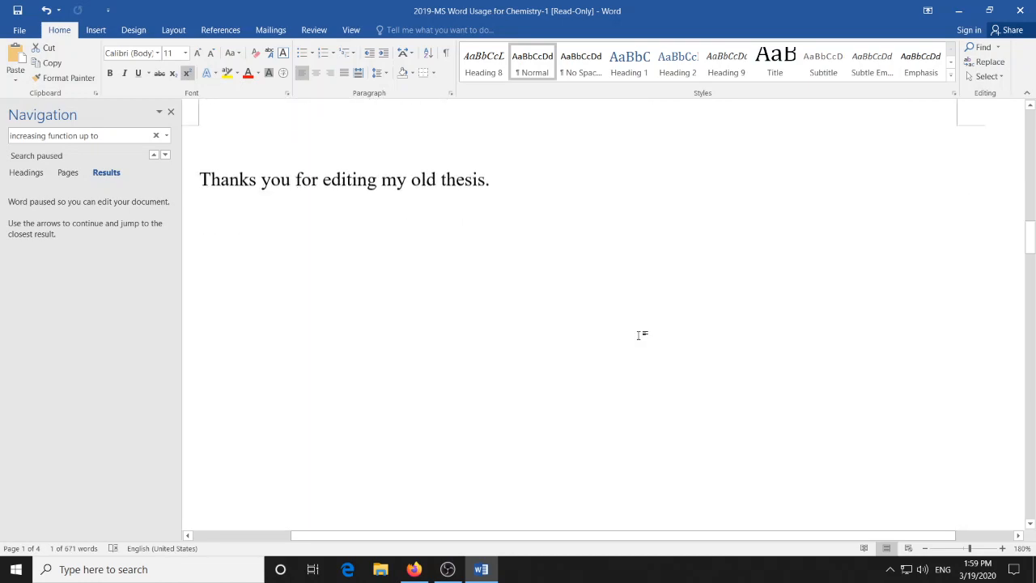
scroll(640, 334, "down", 10)
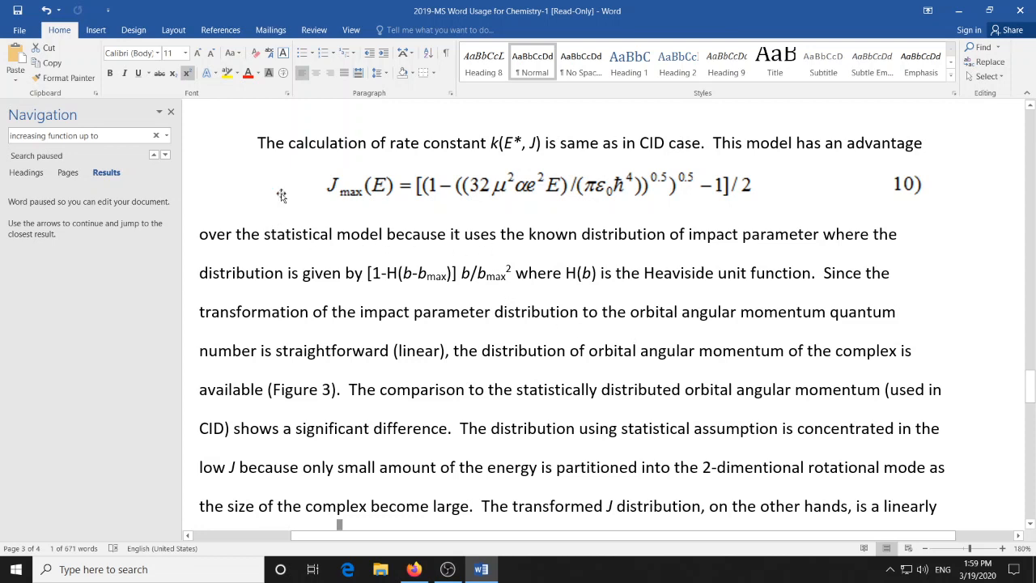
scroll(278, 192, "up", 1)
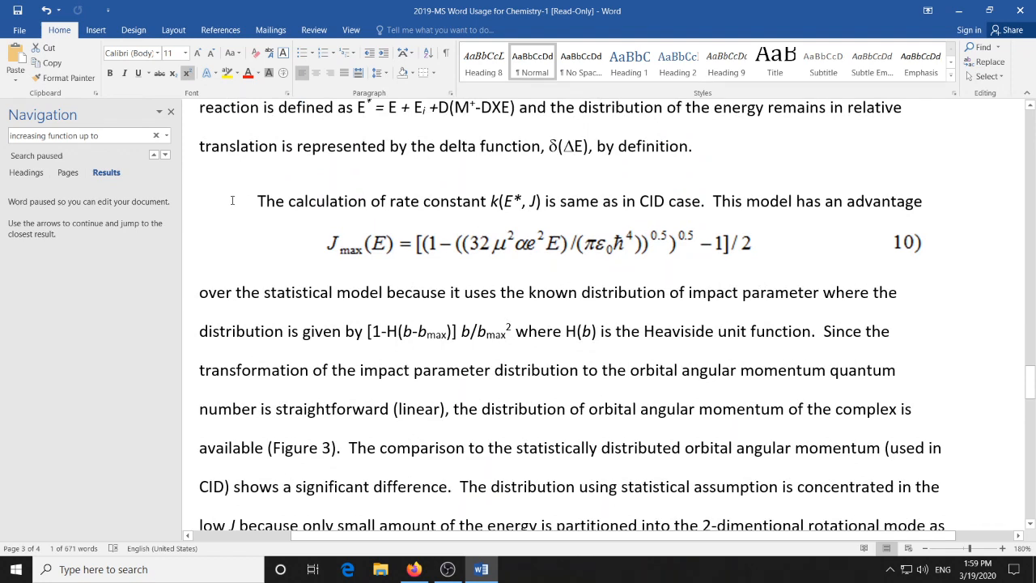
- Set the font of the text from "The calculation of rate constant" through "discussed in detail below" to Times New Roman
left_click_drag(232, 200, 865, 463)
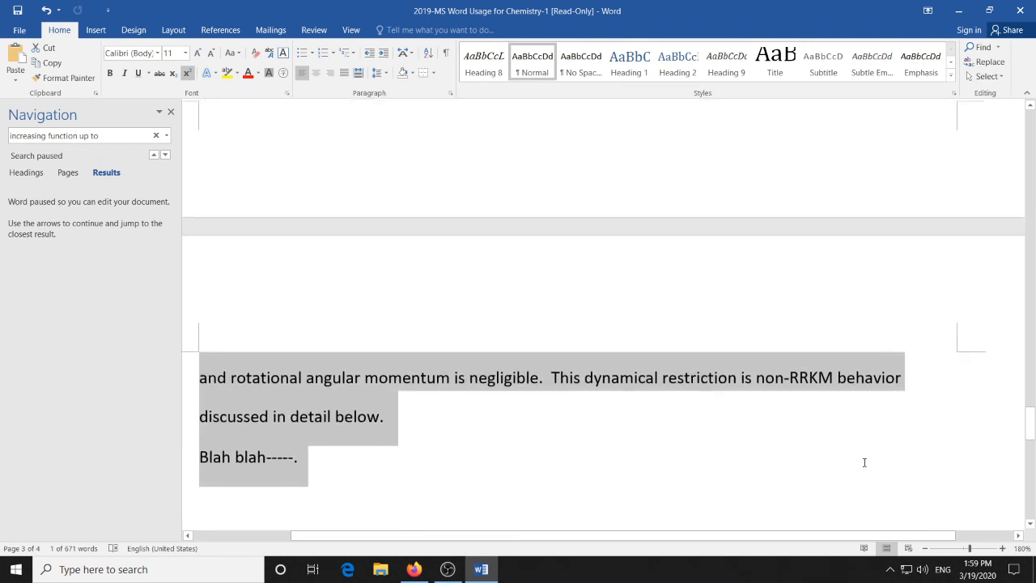
left_click_drag(680, 444, 469, 418)
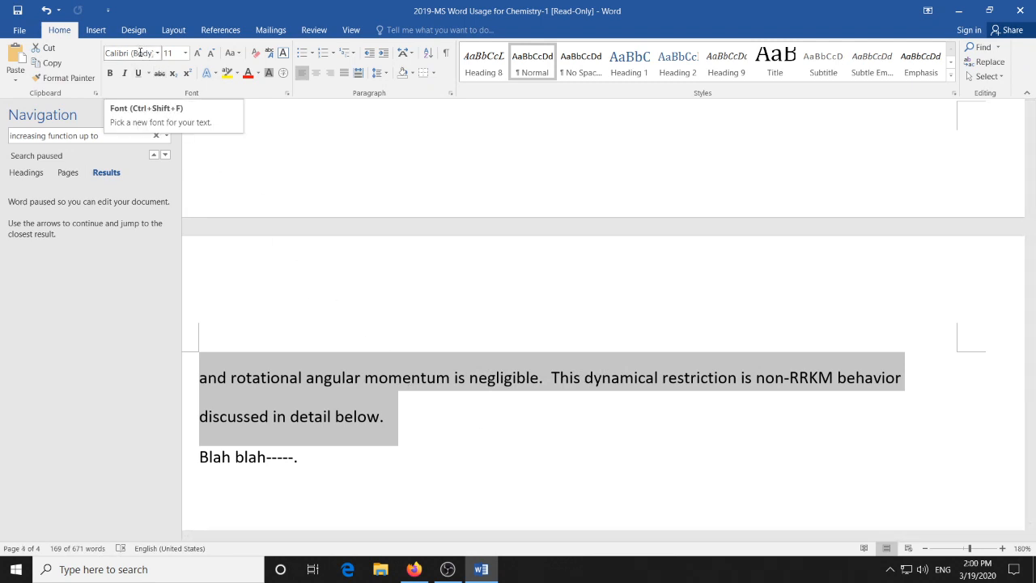
left_click(140, 53)
type("Times New Roman")
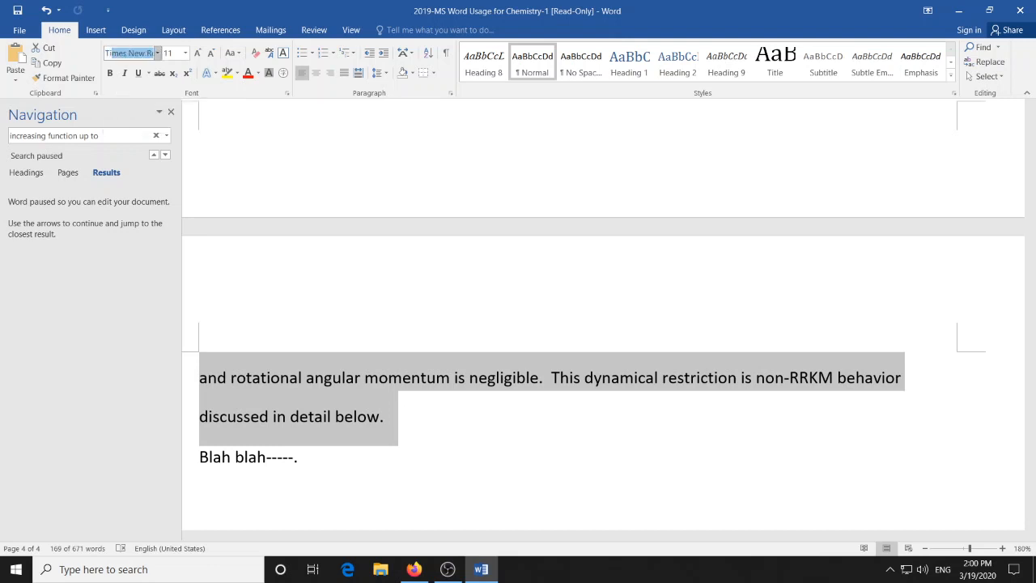
key("Return")
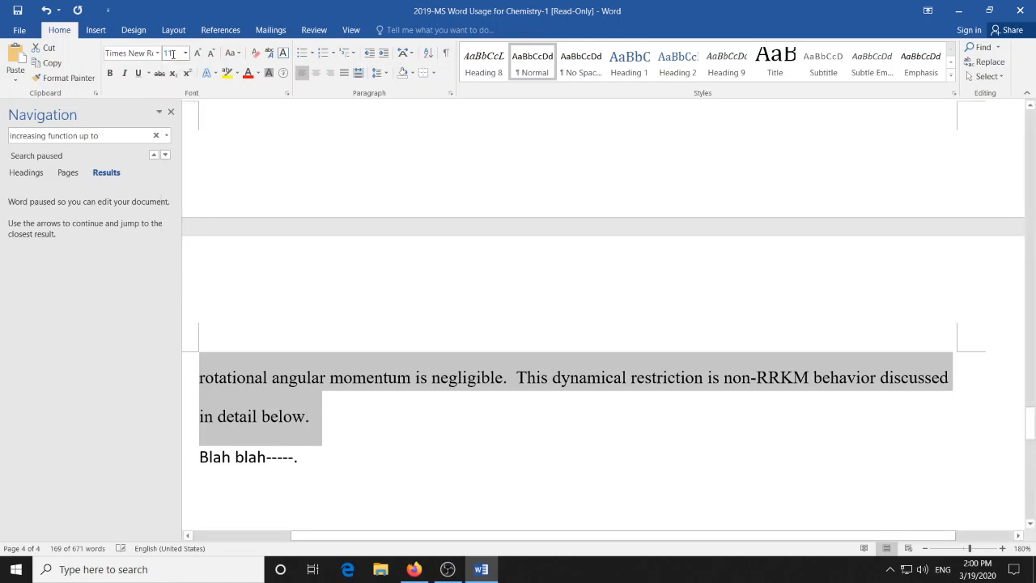
- Reread the formatting instructions and check the line spacing setting of the body text from "By using the relation" through "in detail below"
scroll(553, 411, "up", 10)
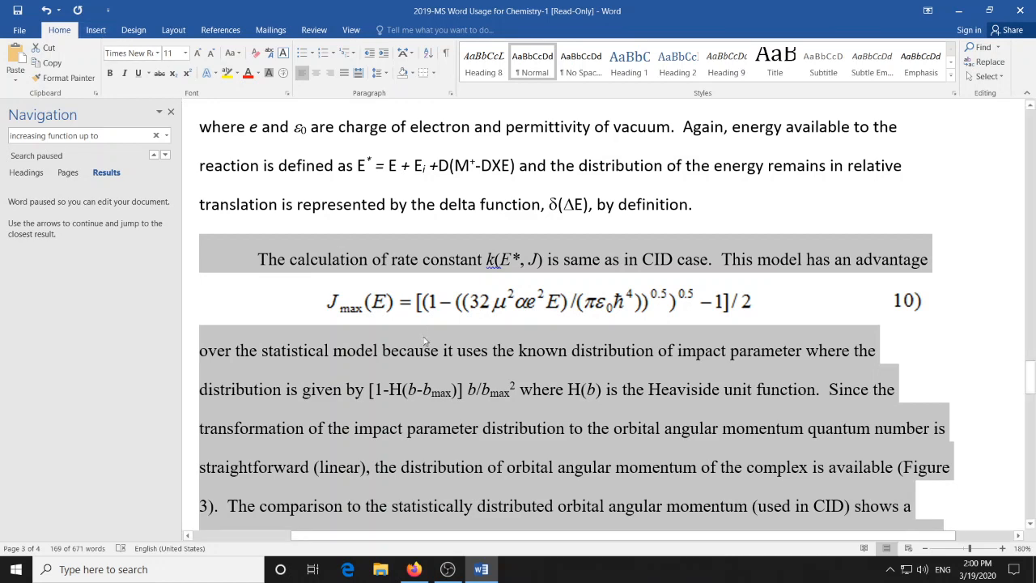
scroll(433, 351, "up", 8)
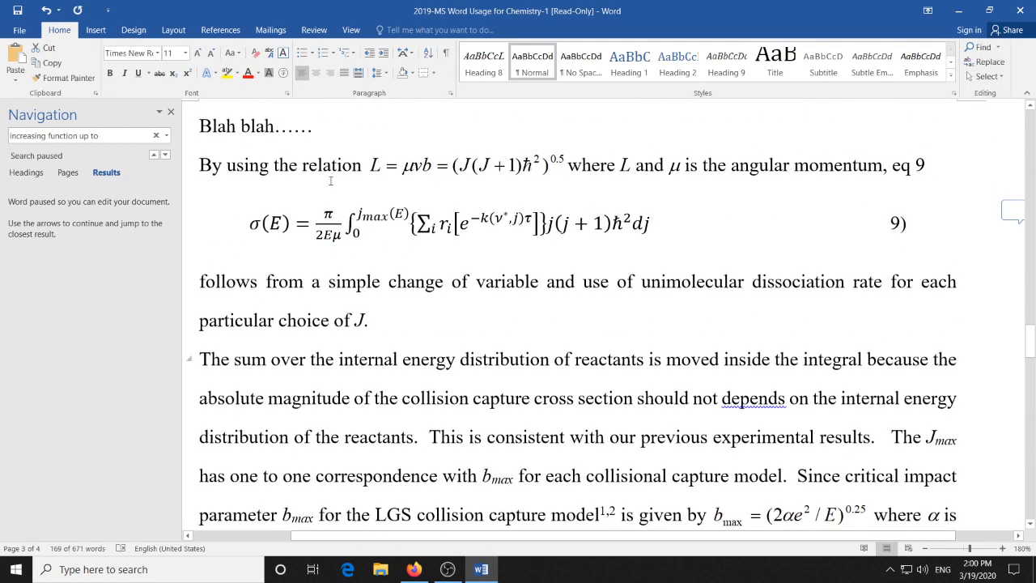
scroll(627, 255, "up", 10)
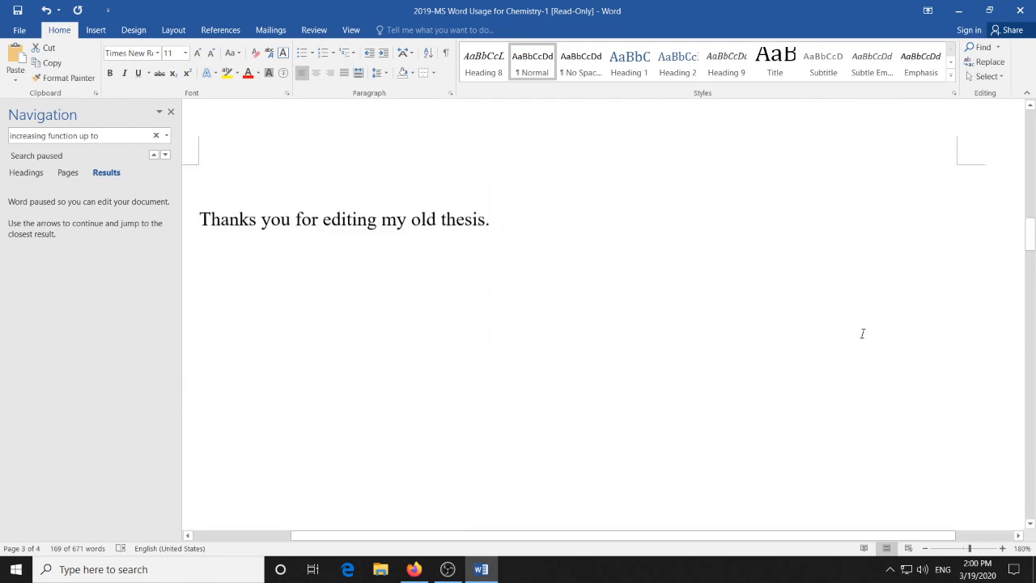
scroll(861, 334, "up", 4)
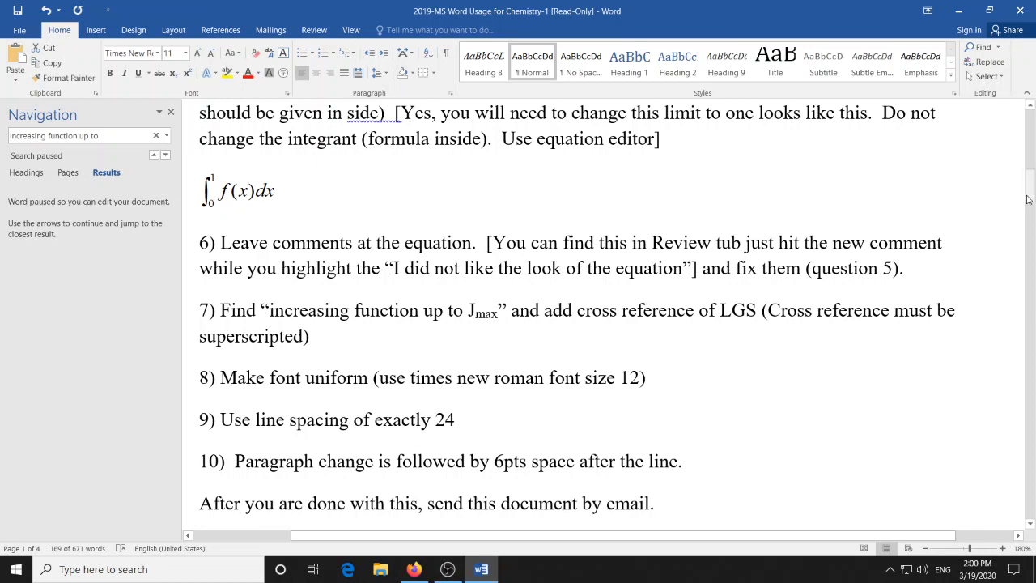
left_click_drag(1031, 199, 1031, 350)
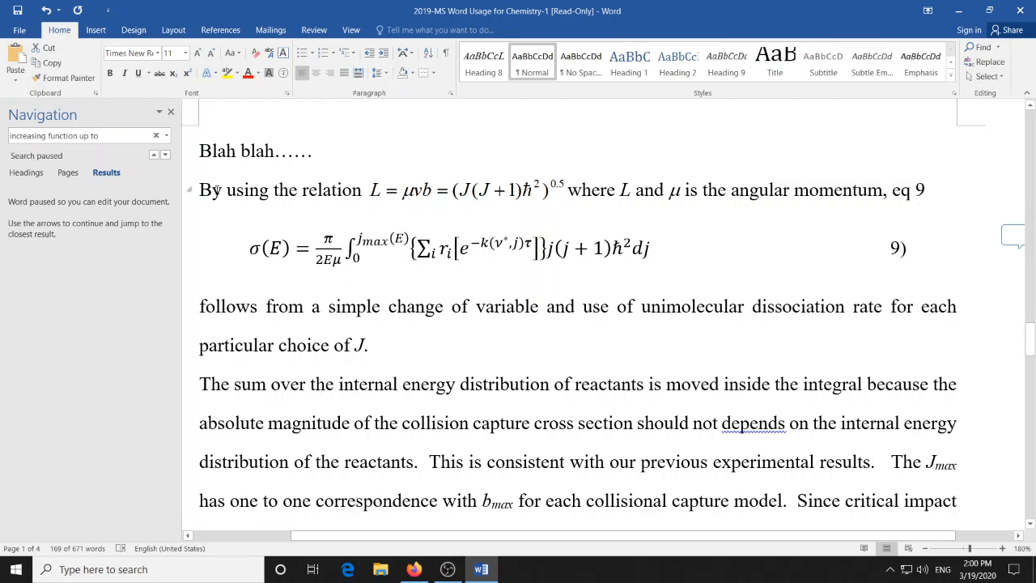
left_click_drag(215, 199, 327, 393)
scroll(346, 349, "down", 5)
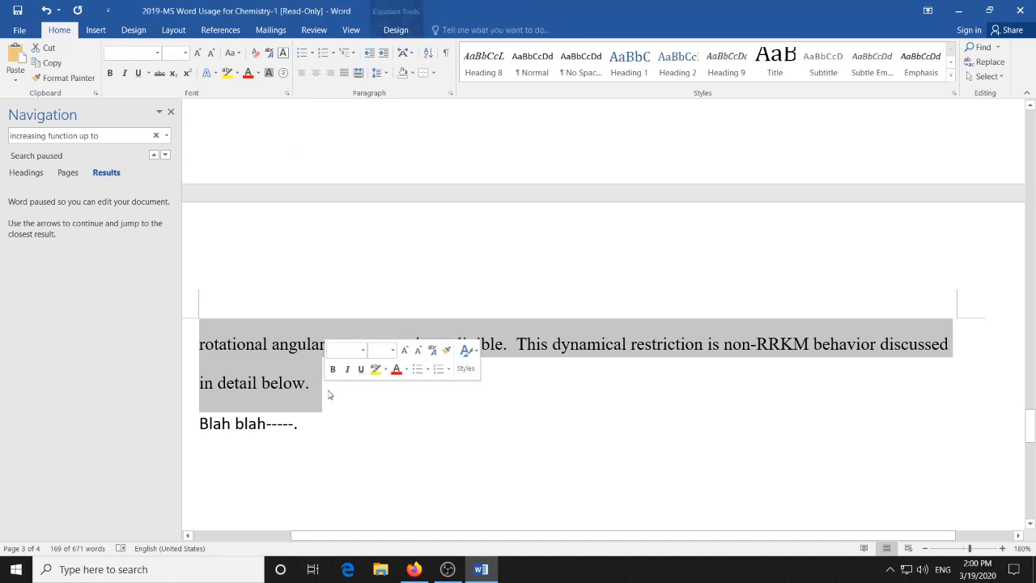
left_click(451, 94)
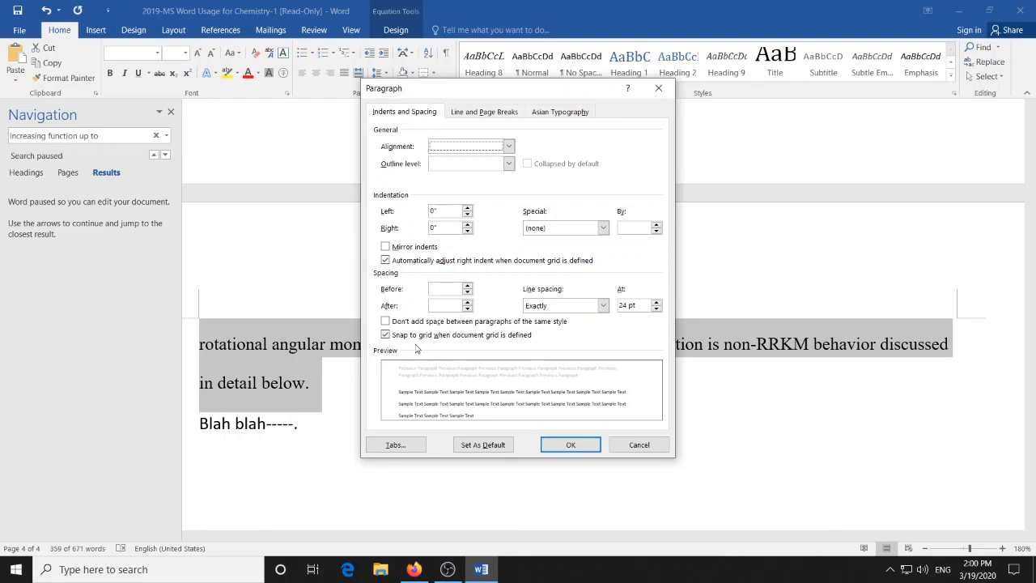
left_click(566, 446)
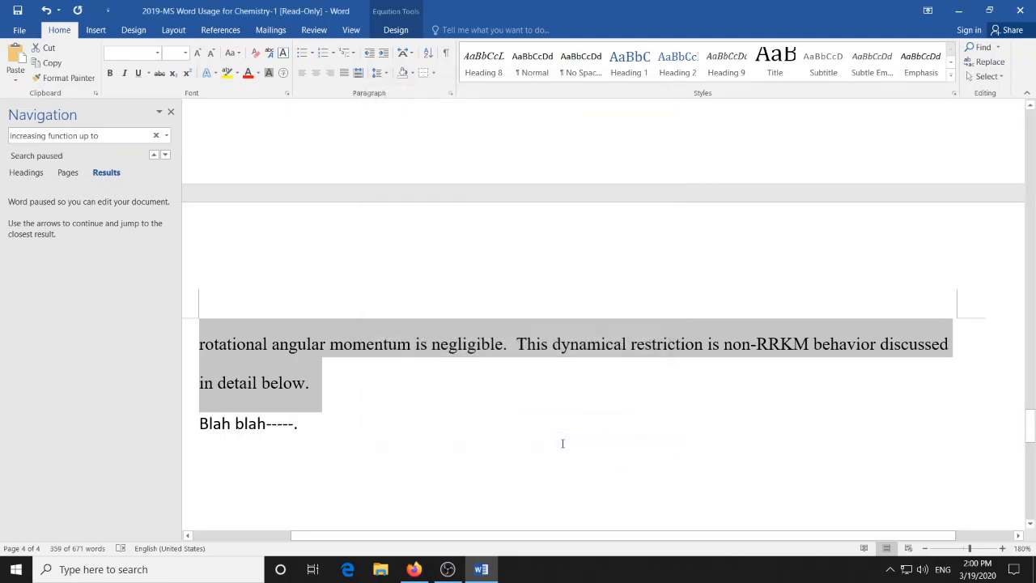
scroll(595, 381, "up", 15)
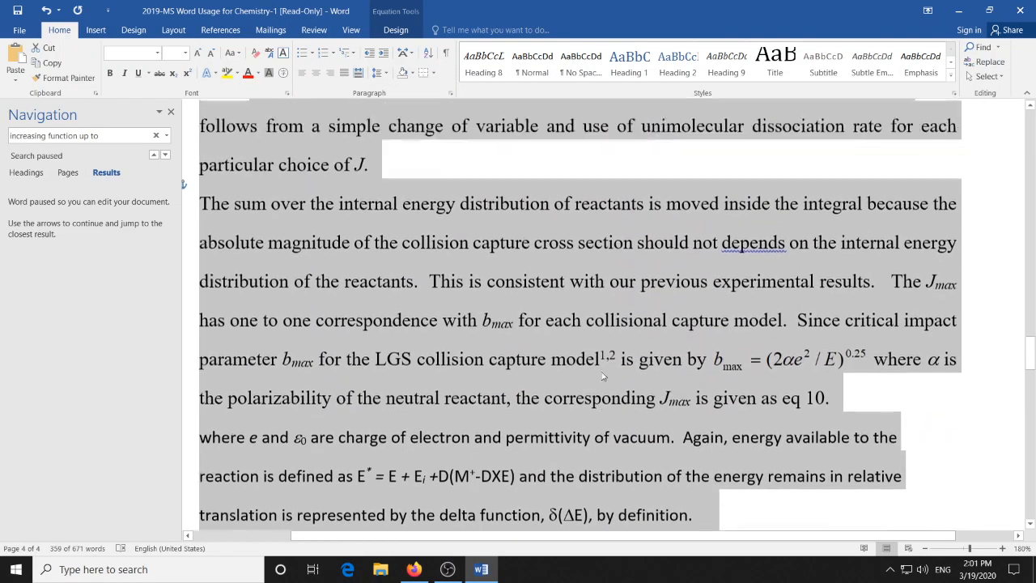
left_click(582, 383)
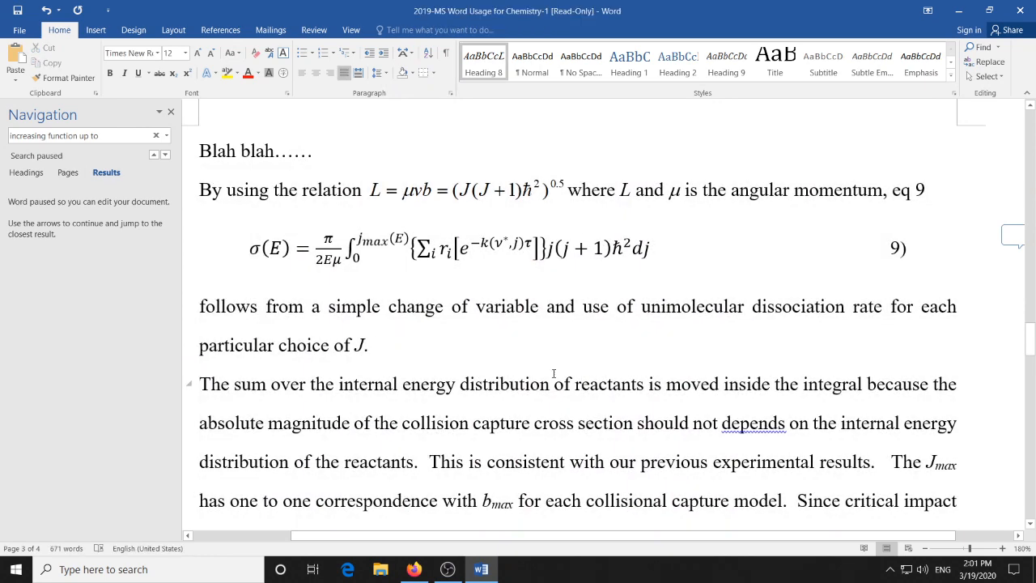
- Set the paragraph spacing after to 6 pt for the body text from "By using the relation" through "in detail below"
scroll(559, 317, "up", 6)
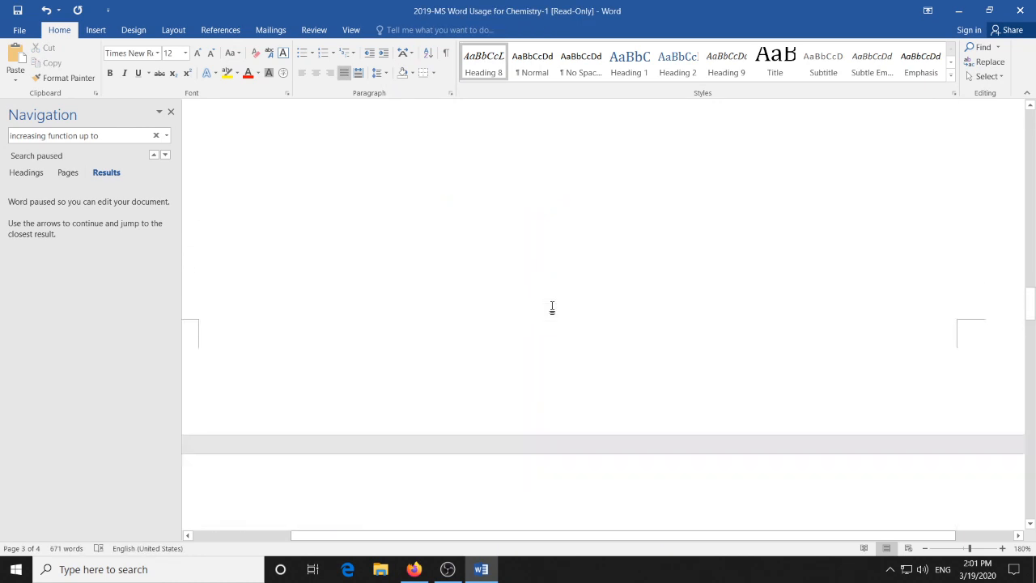
scroll(558, 311, "up", 10)
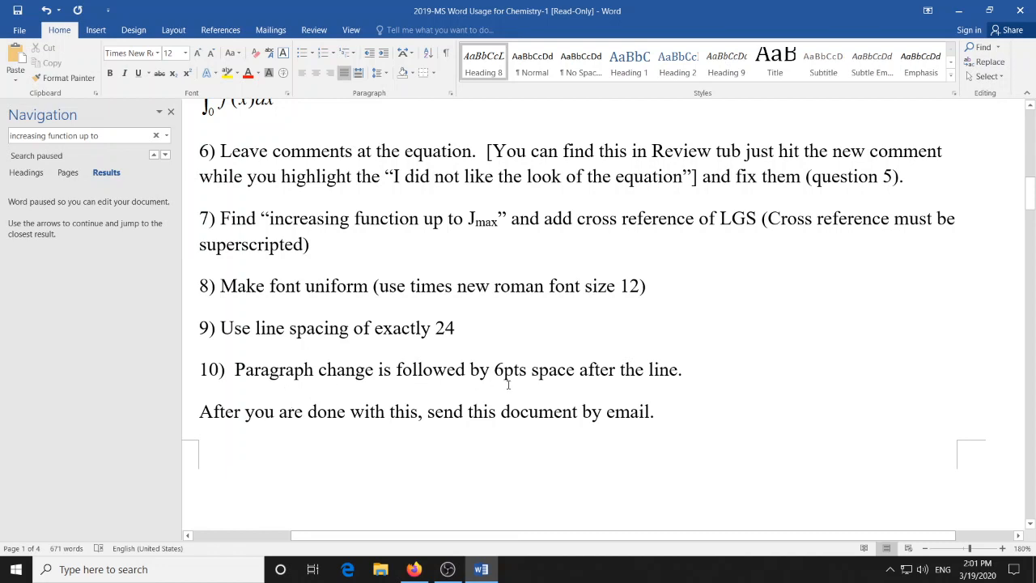
scroll(540, 349, "down", 10)
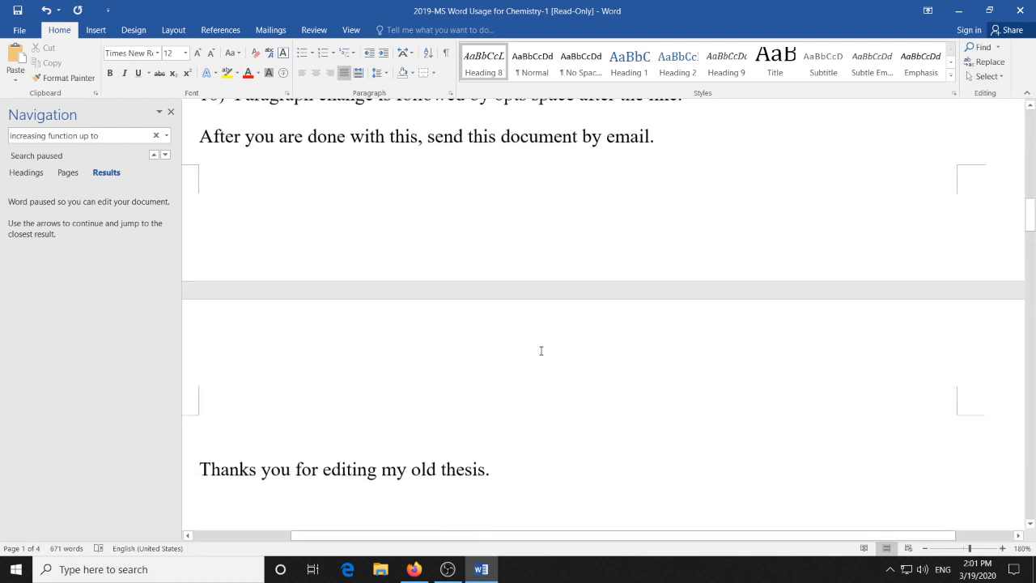
scroll(540, 350, "down", 8)
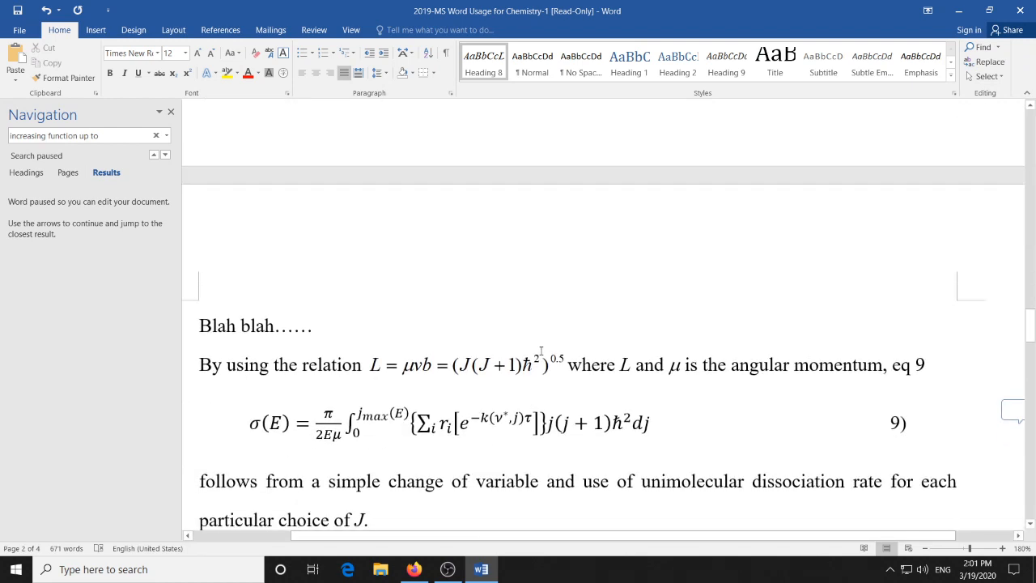
left_click_drag(200, 364, 344, 477)
left_click(451, 94)
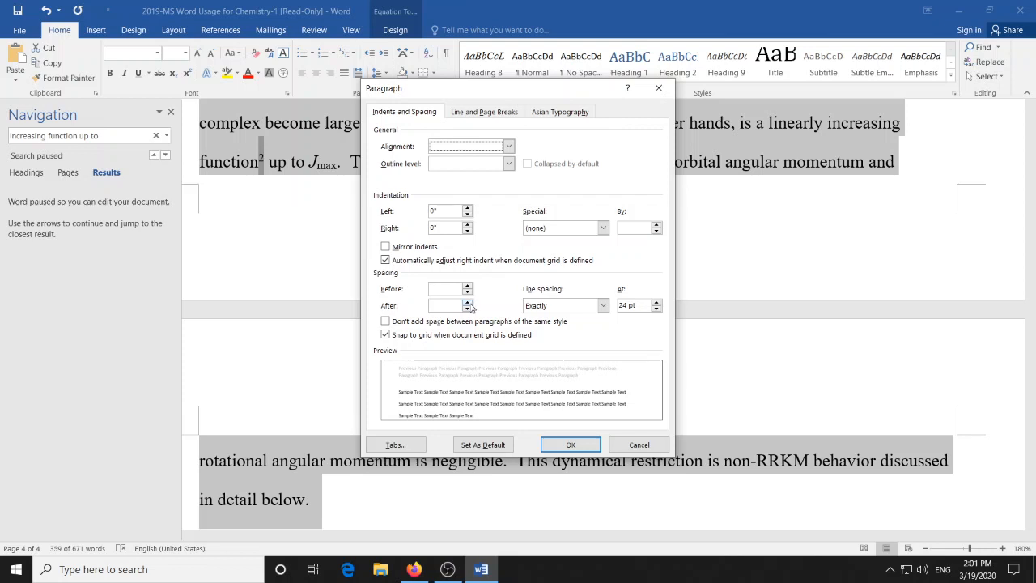
left_click(468, 307)
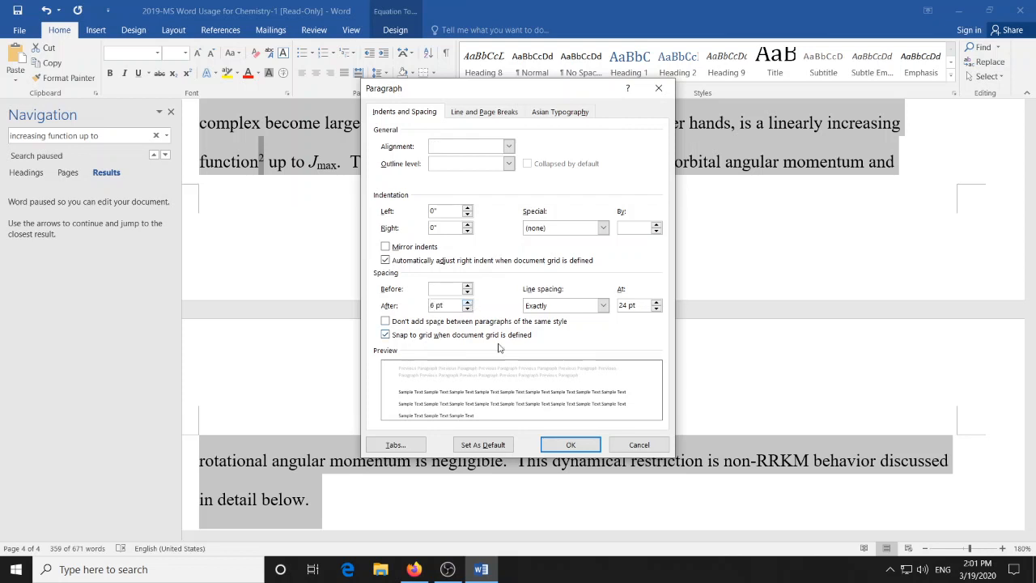
left_click(579, 449)
- Review the body text's paragraph spacing against the remaining instructions and return to the beginning of the document
scroll(551, 416, "up", 5)
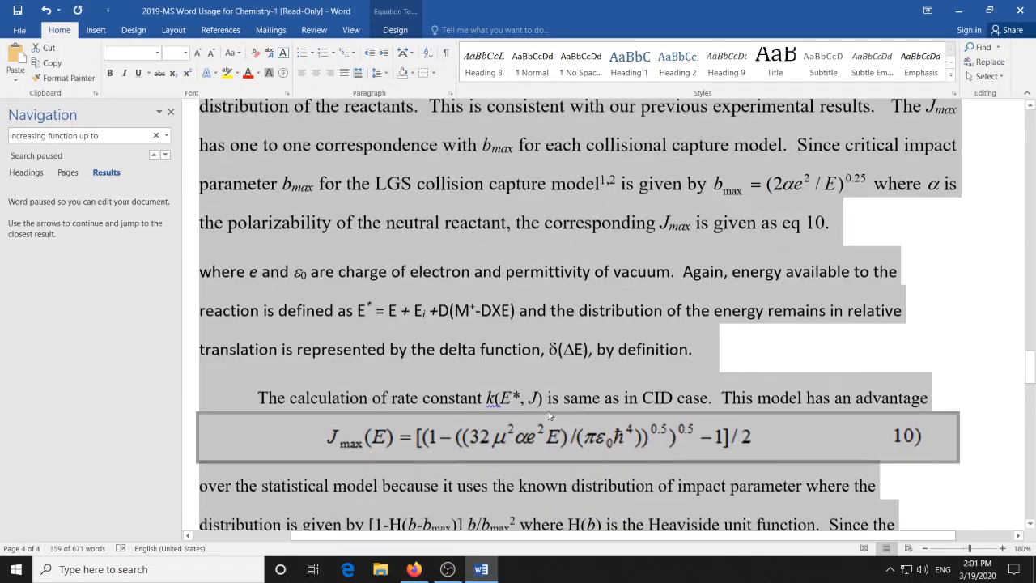
scroll(550, 416, "up", 5)
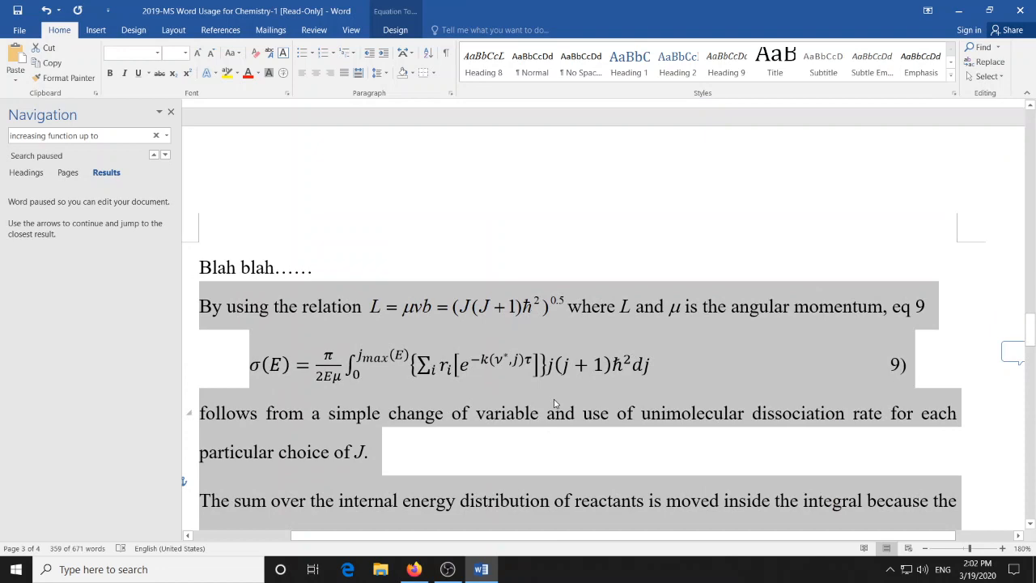
scroll(555, 402, "down", 7)
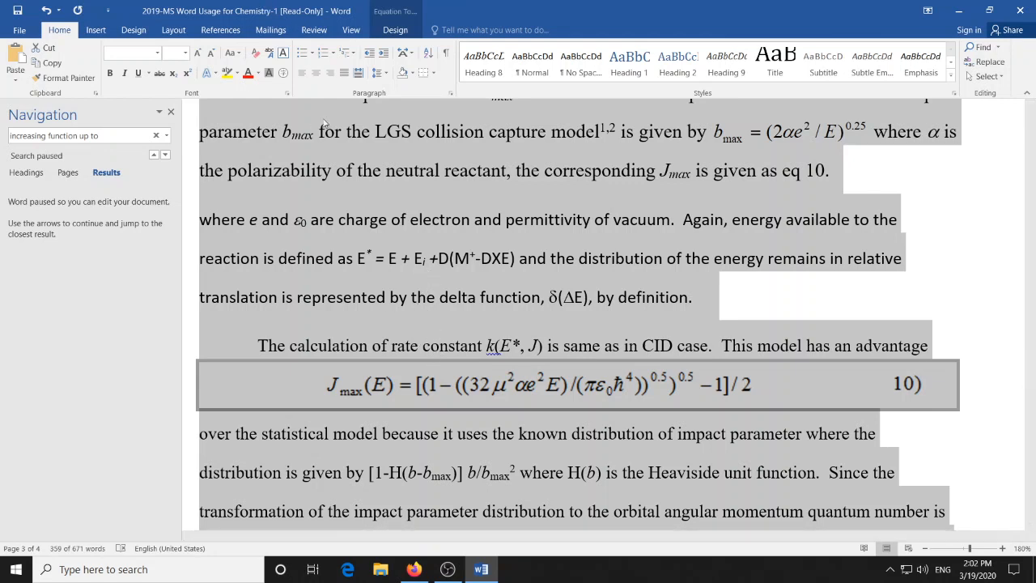
scroll(823, 254, "up", 20)
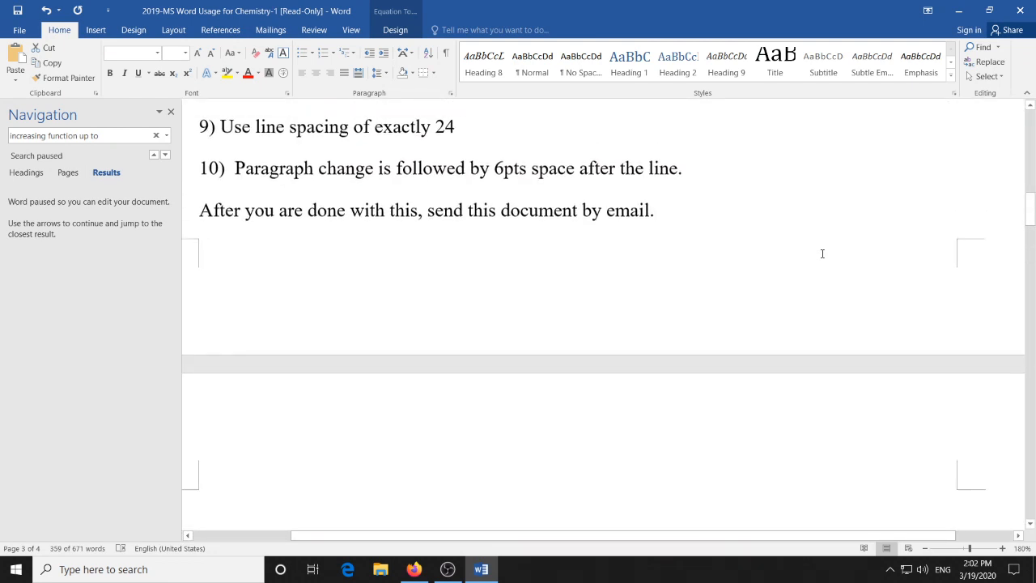
scroll(822, 253, "up", 2)
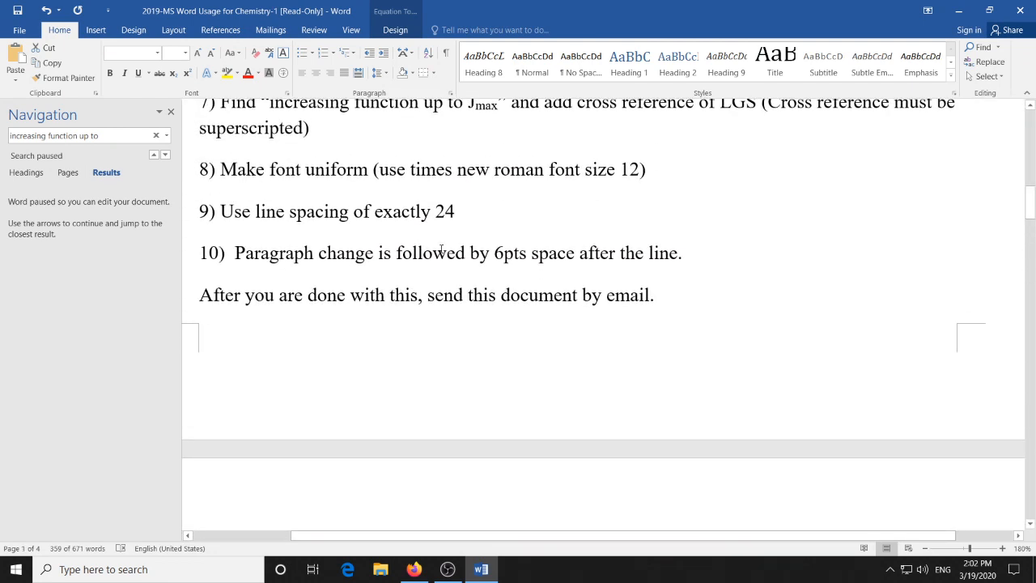
scroll(441, 249, "down", 20)
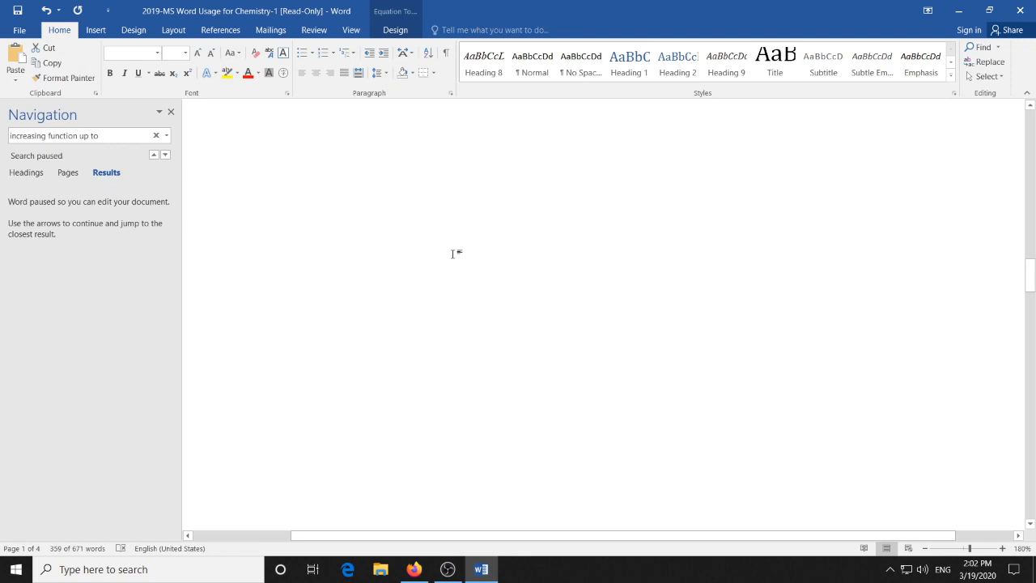
scroll(455, 256, "down", 15)
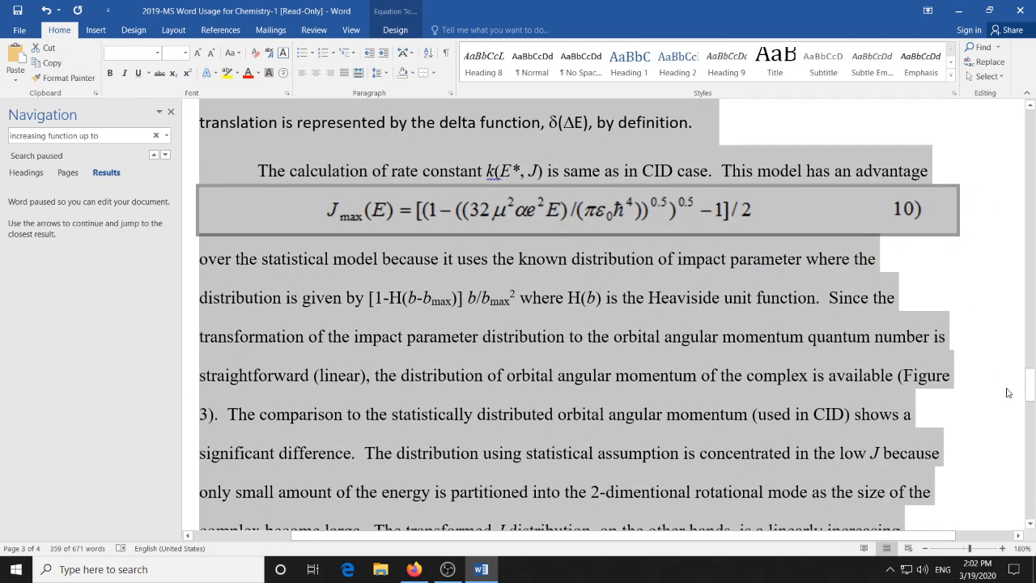
left_click_drag(1031, 385, 1019, 128)
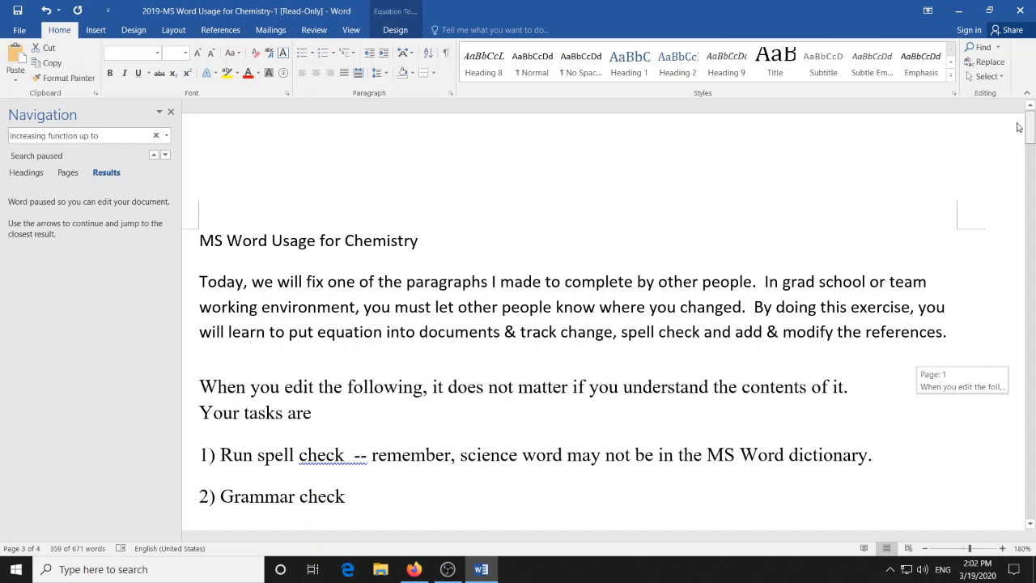
left_click_drag(1019, 128, 1018, 123)
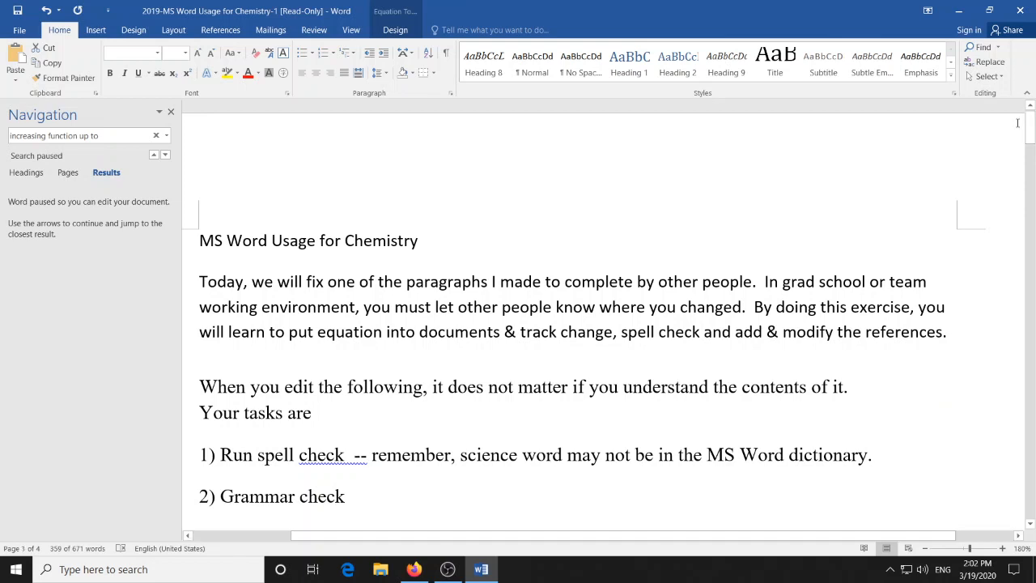
left_click(959, 10)
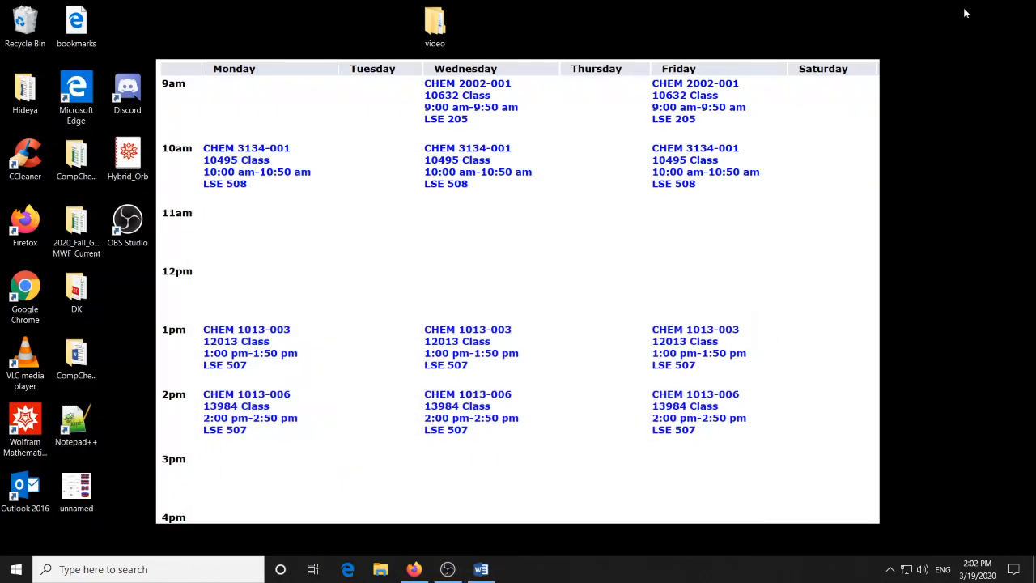
left_click(447, 569)
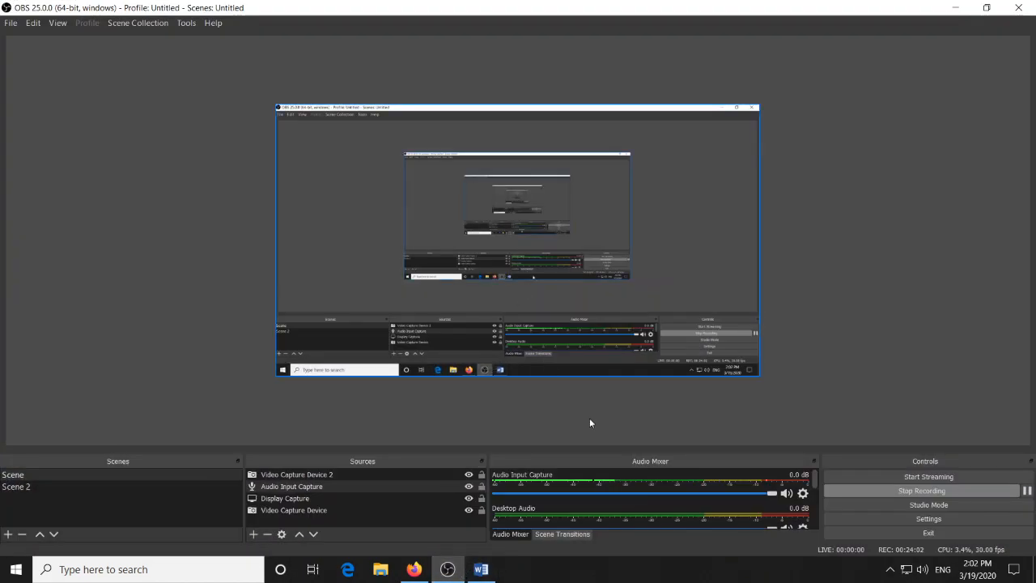